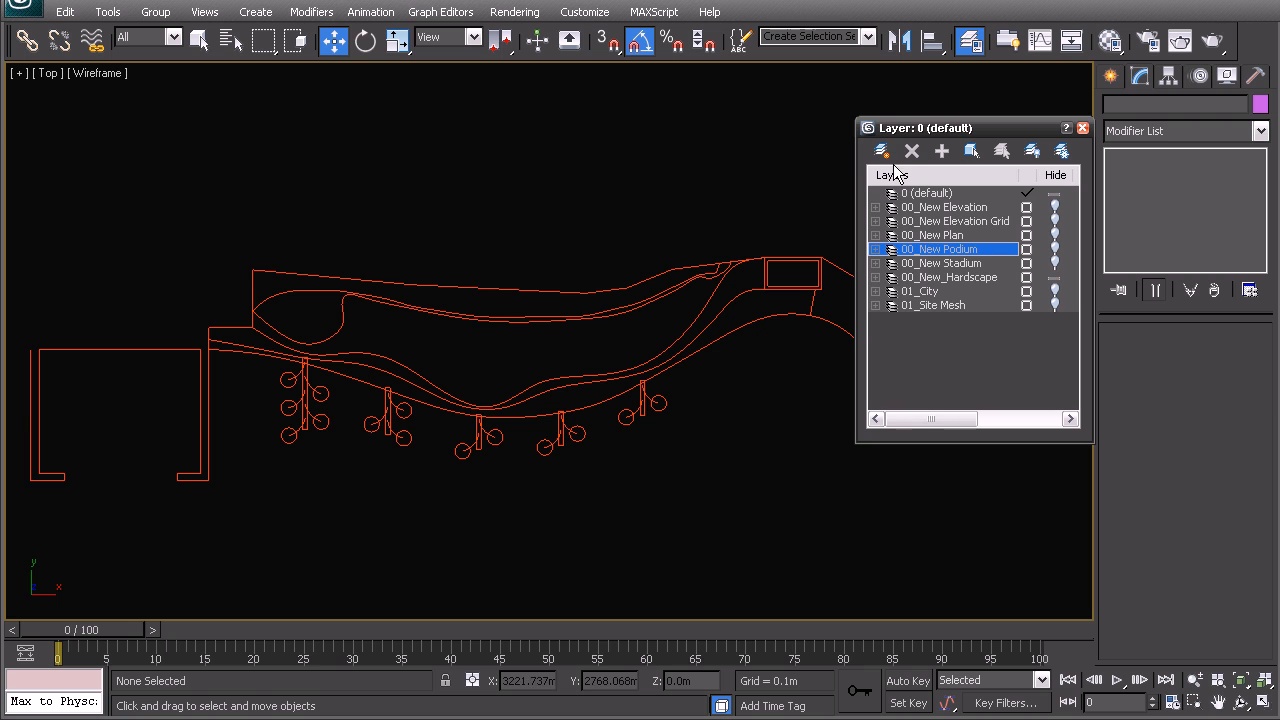
# - Create a new current layer named 02_Hardscape and close the Layer Manager
pyautogui.click(917, 320)
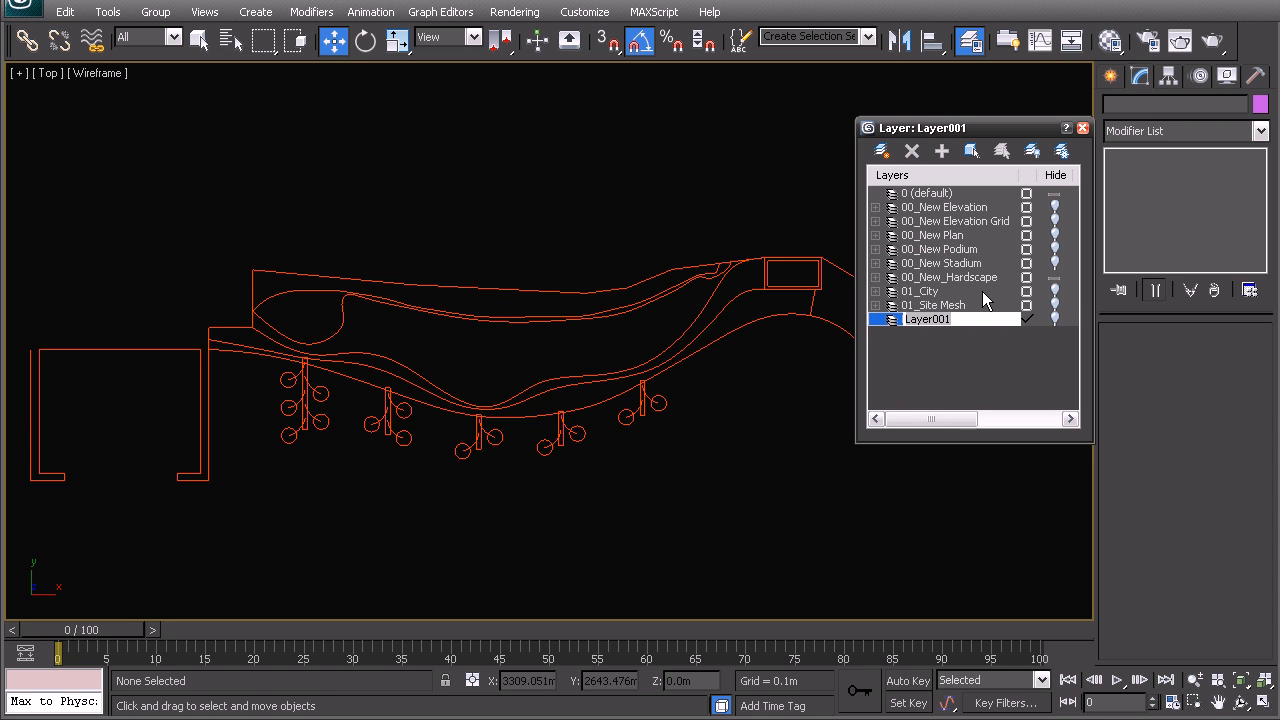
pyautogui.write('02_Hardscape')
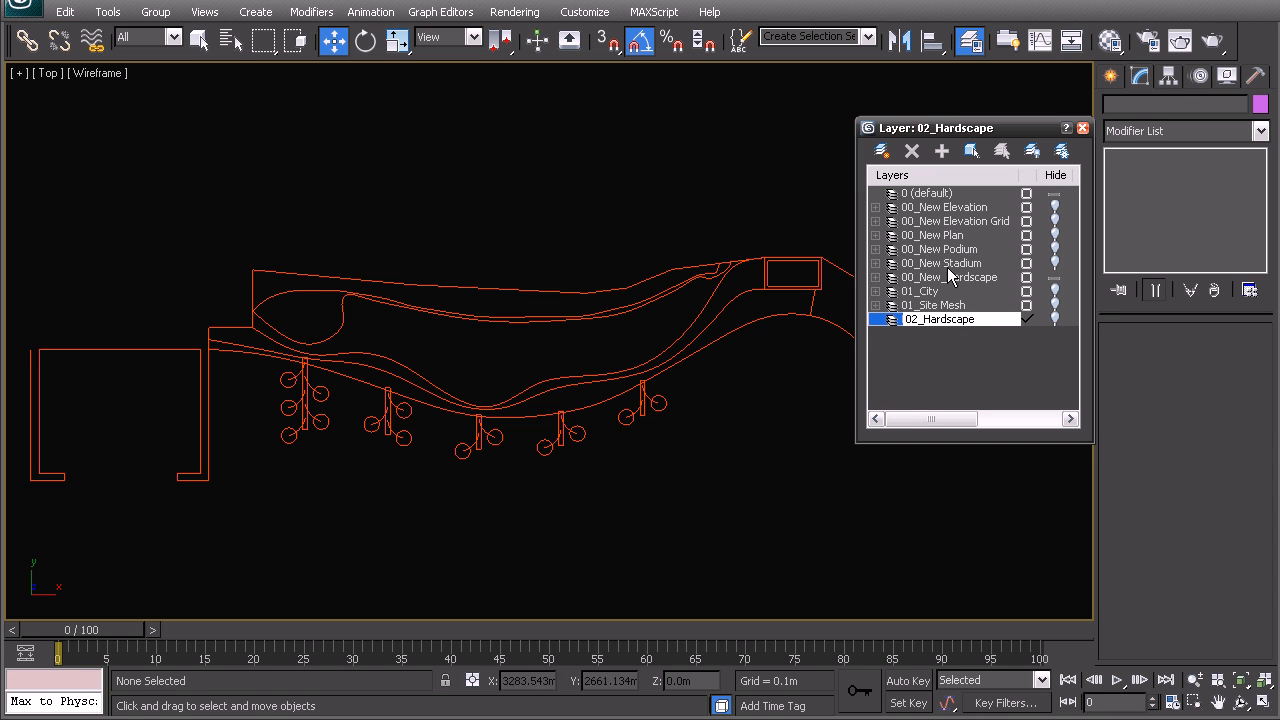
pyautogui.click(962, 357)
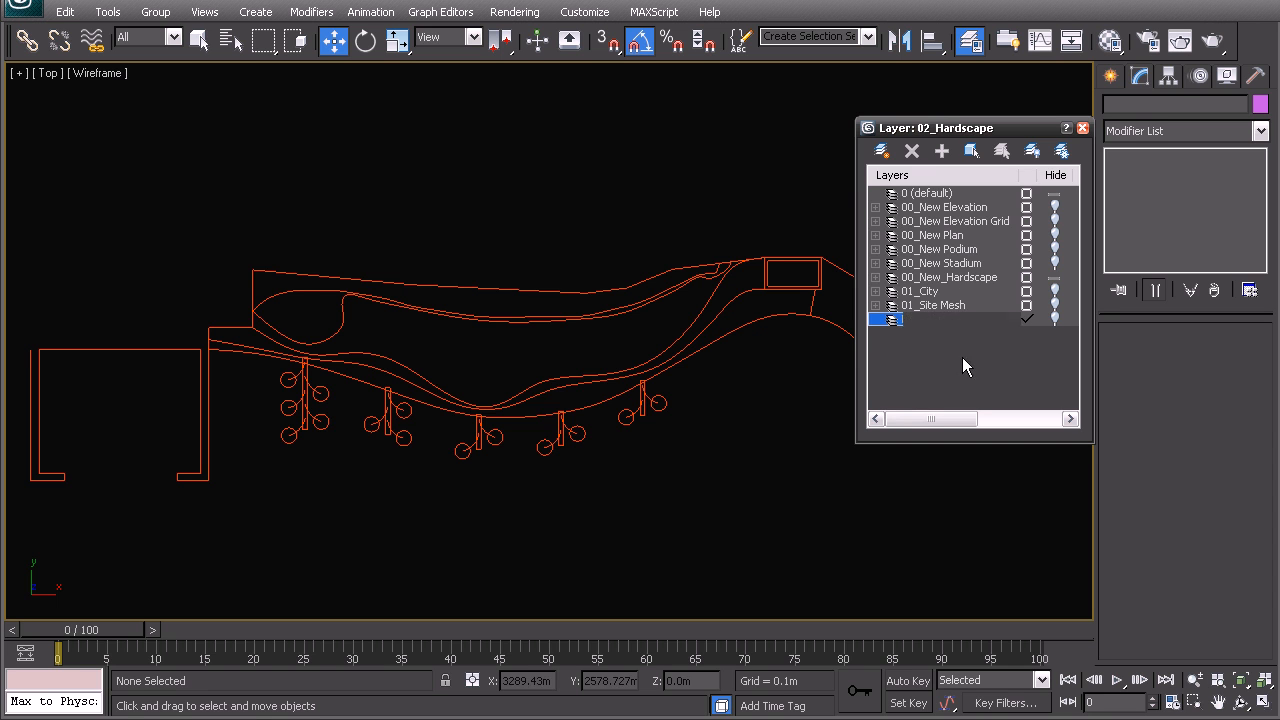
pyautogui.click(933, 319)
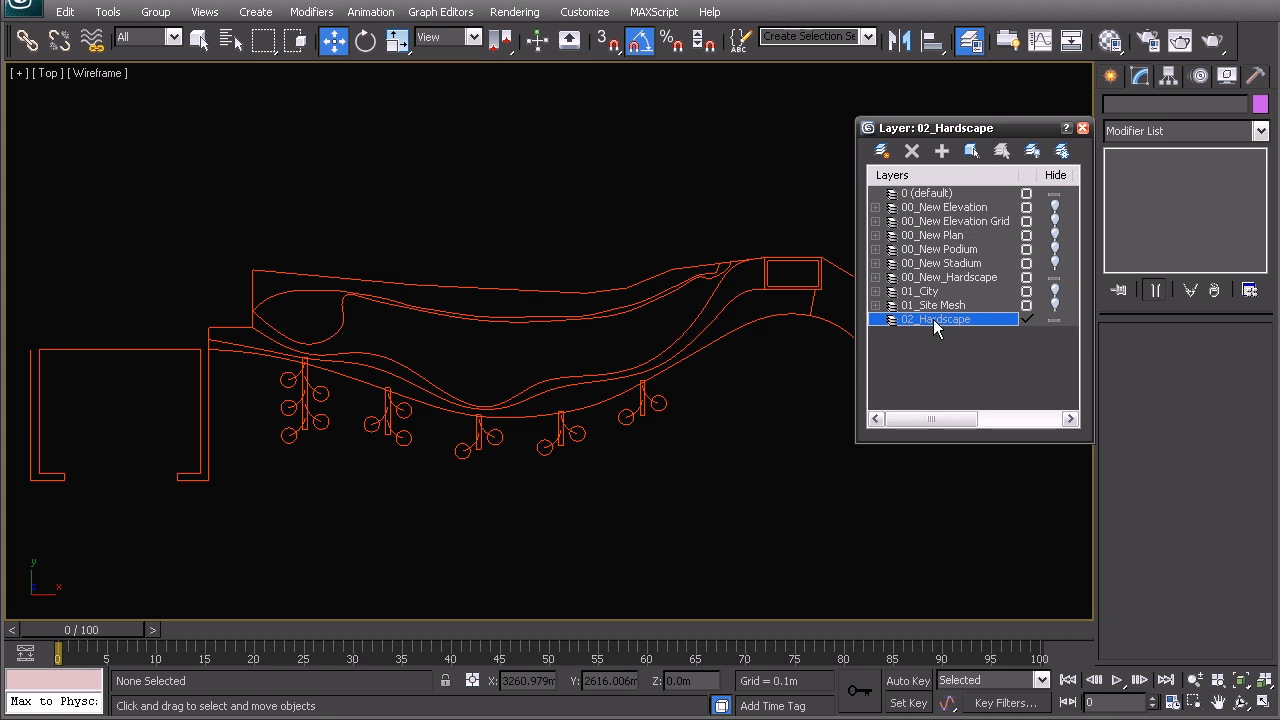
pyautogui.click(1083, 128)
pyautogui.moveTo(431, 356); pyautogui.dragTo(549, 307, button='middle')
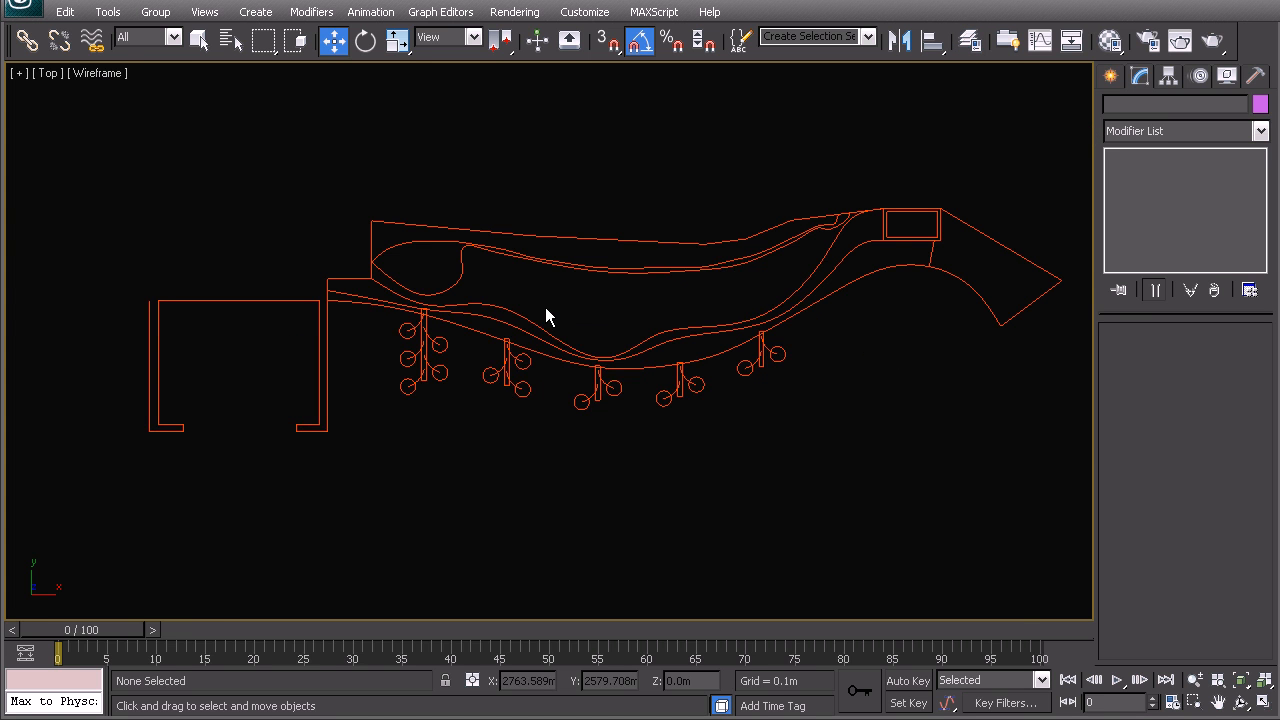
# - Select the hardscape outline, start an instance clone, then cancel it and deselect
pyautogui.click(482, 318)
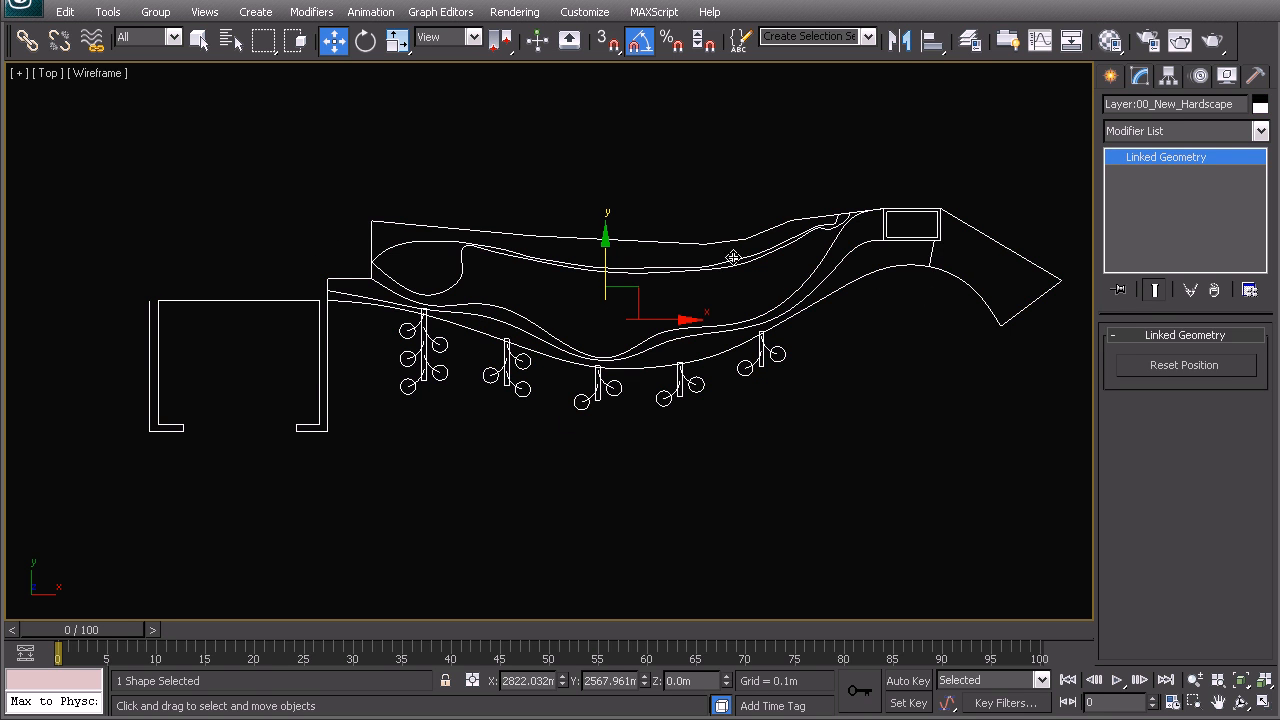
pyautogui.keyDown('shift'); pyautogui.moveTo(686, 322); pyautogui.dragTo(686, 324); pyautogui.keyUp('shift')
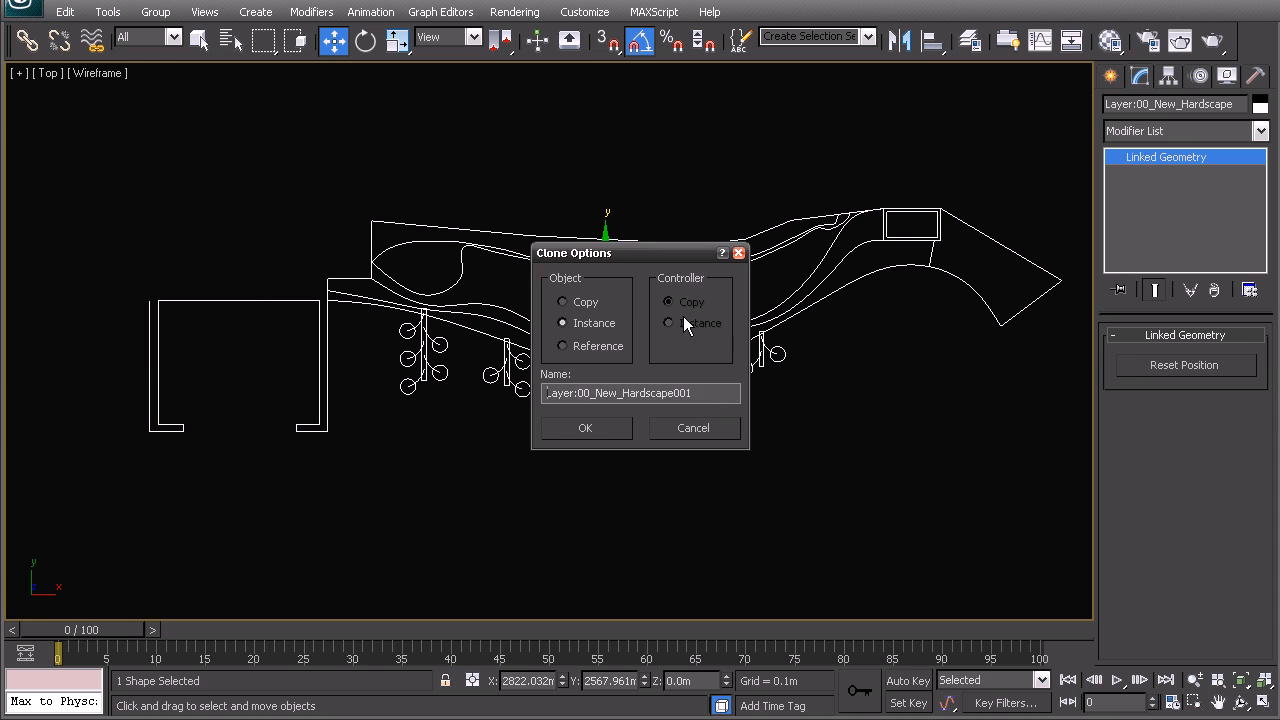
pyautogui.click(708, 430)
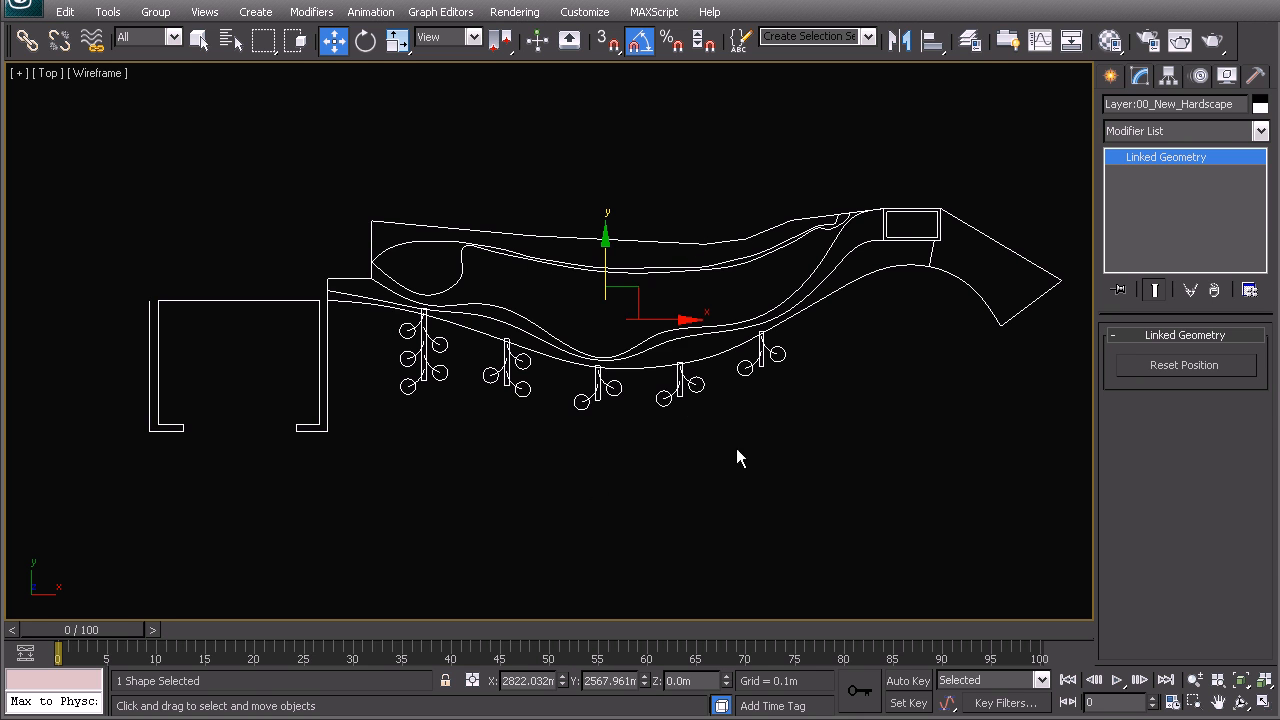
pyautogui.click(631, 489)
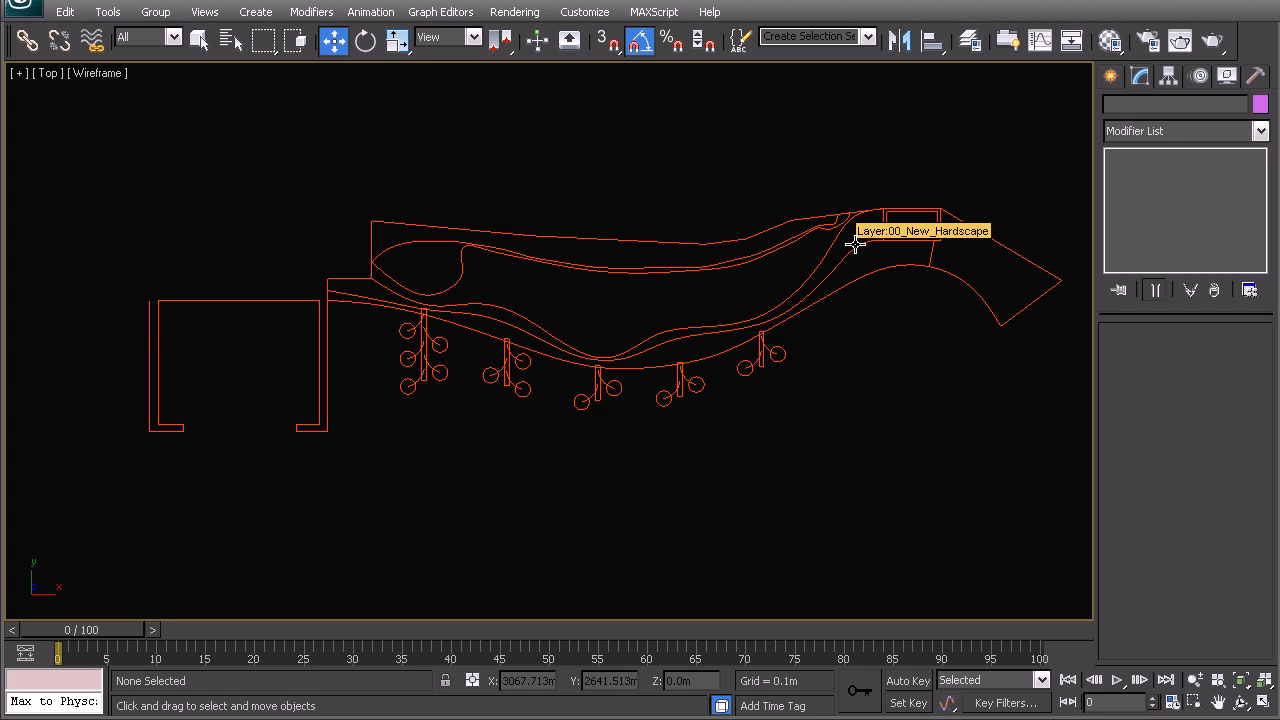
# - Pan the plan view and bring up the Create panel
pyautogui.moveTo(855, 245); pyautogui.dragTo(813, 250, button='middle')
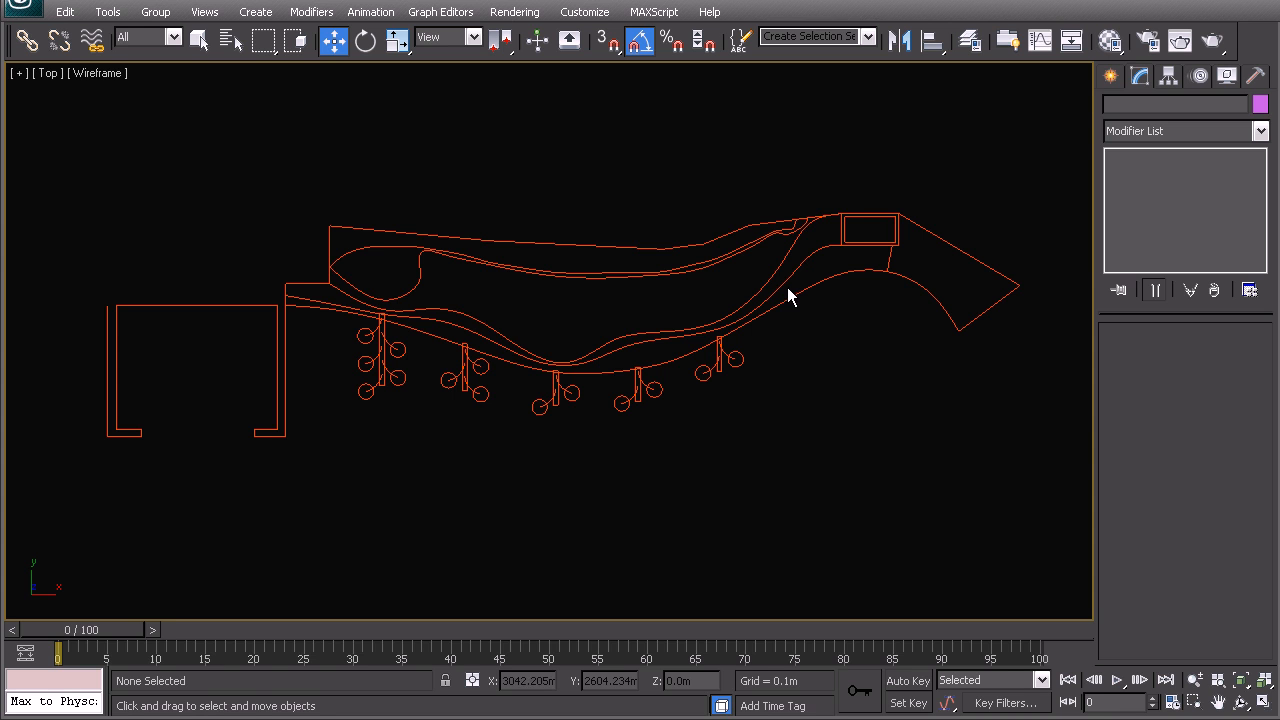
pyautogui.moveTo(540, 363); pyautogui.dragTo(522, 354, button='middle')
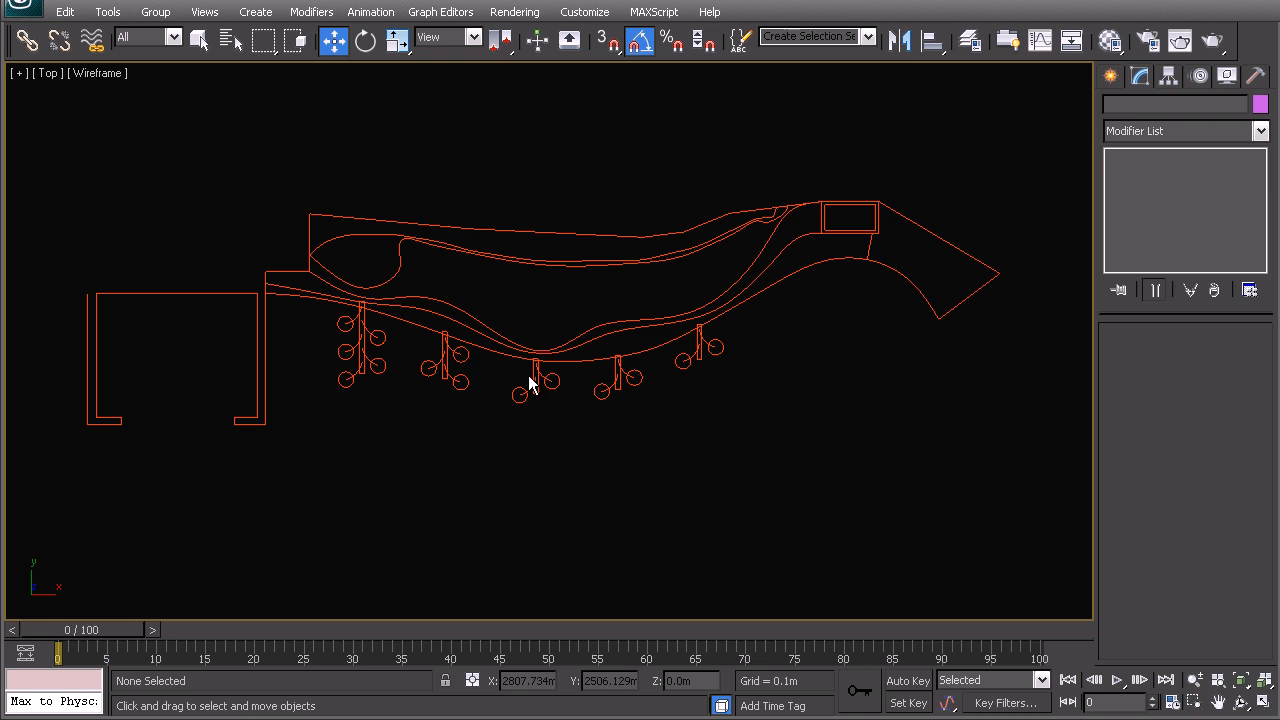
pyautogui.click(1110, 77)
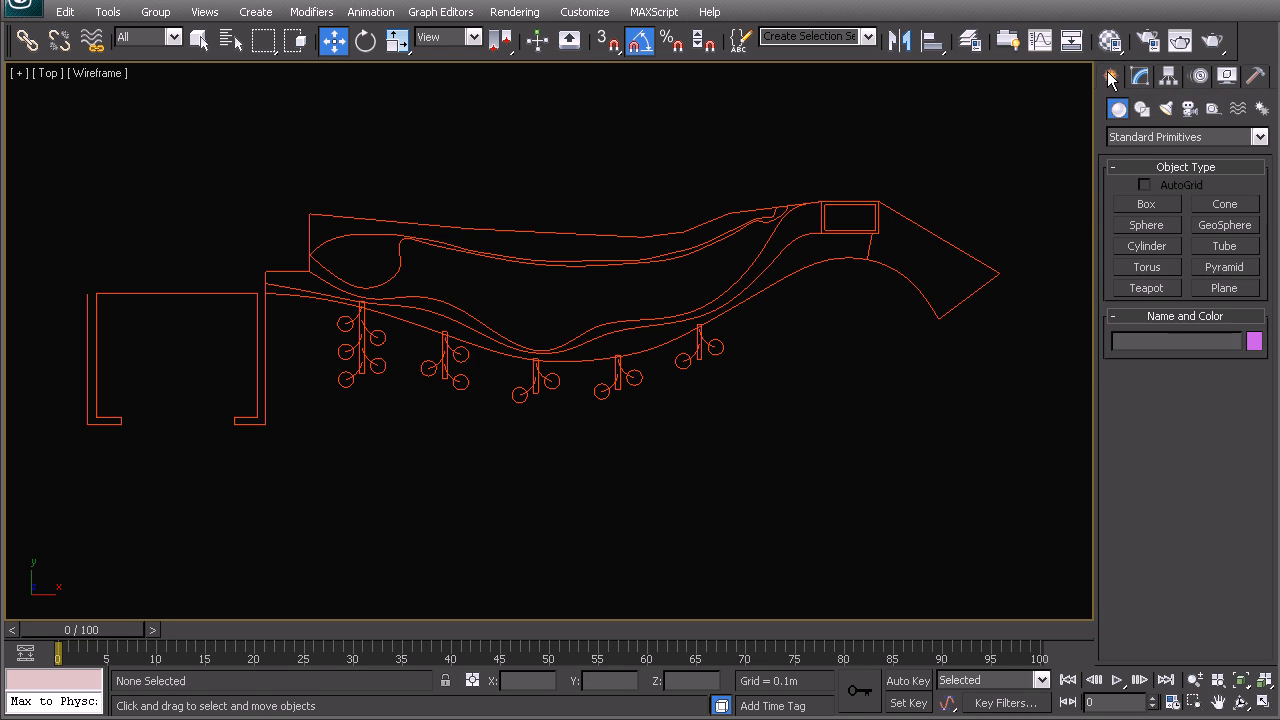
# - Choose the Line spline tool with Smooth drag type, framing the outline's top-left corner
pyautogui.click(1142, 108)
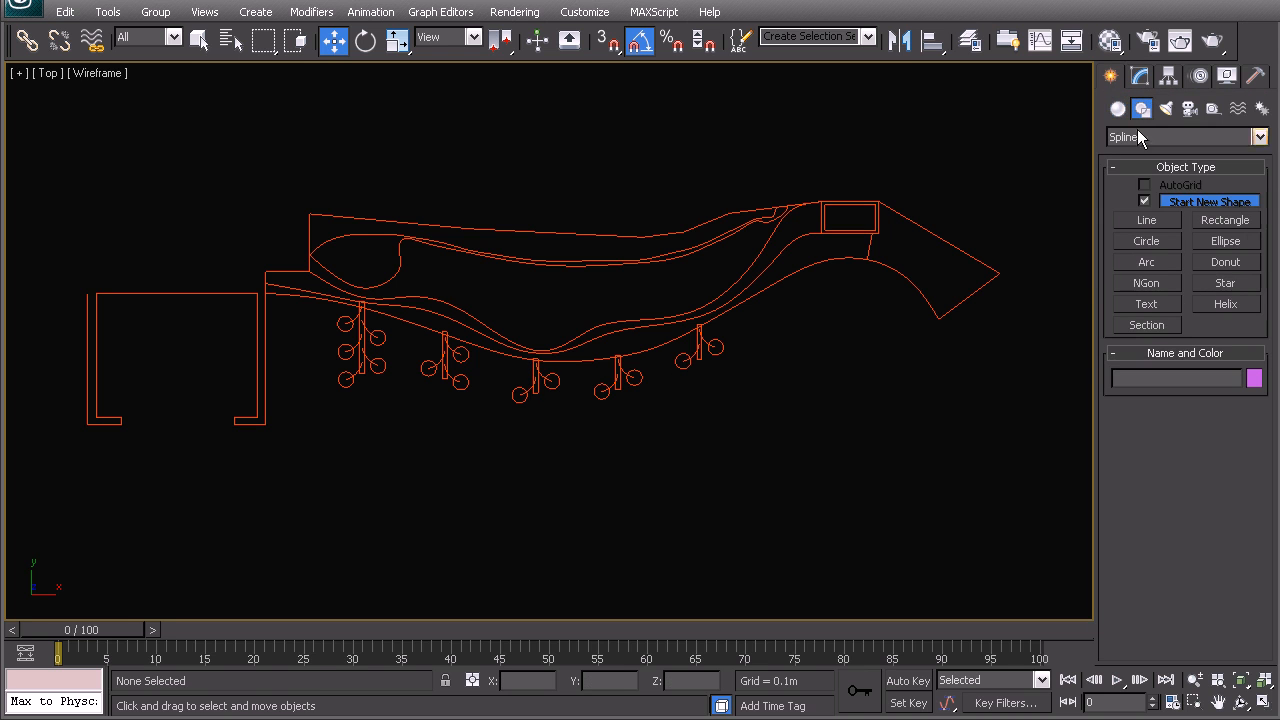
pyautogui.click(1132, 221)
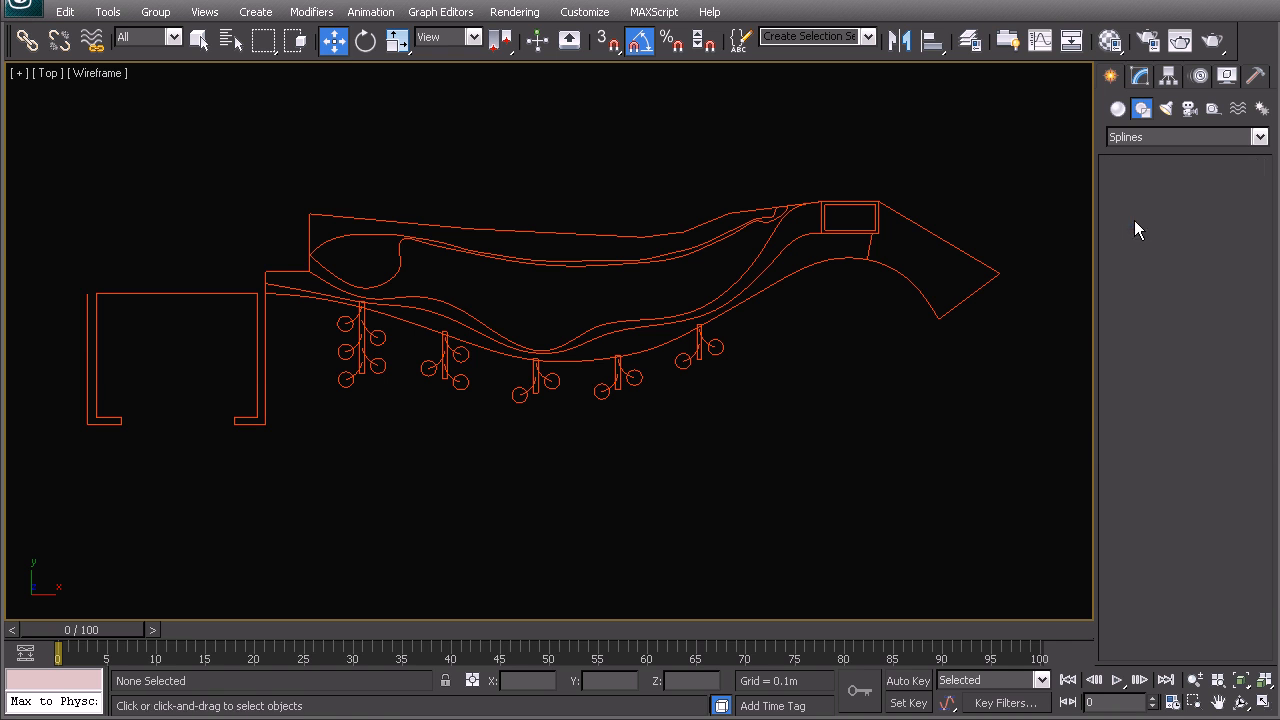
pyautogui.moveTo(864, 338); pyautogui.dragTo(826, 336, button='middle')
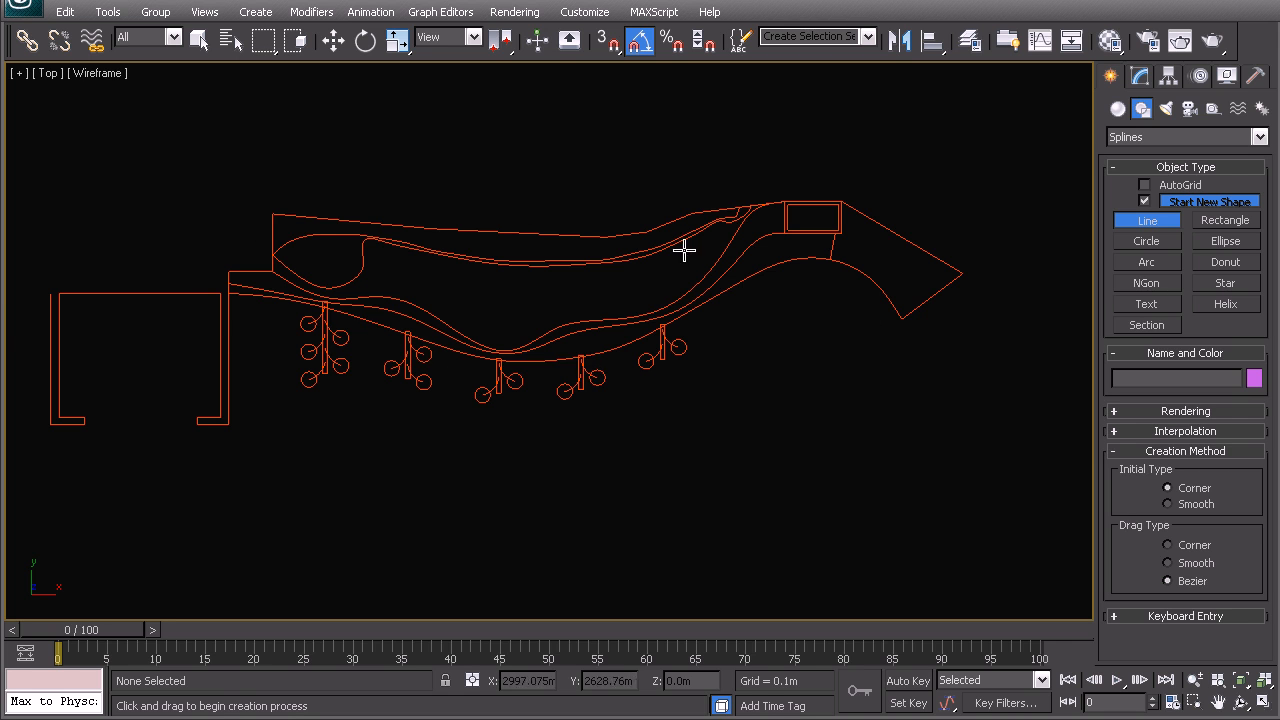
pyautogui.moveTo(646, 325); pyautogui.dragTo(653, 358, button='middle')
pyautogui.scroll(2, 652, 358)
pyautogui.moveTo(738, 358); pyautogui.dragTo(694, 354, button='middle')
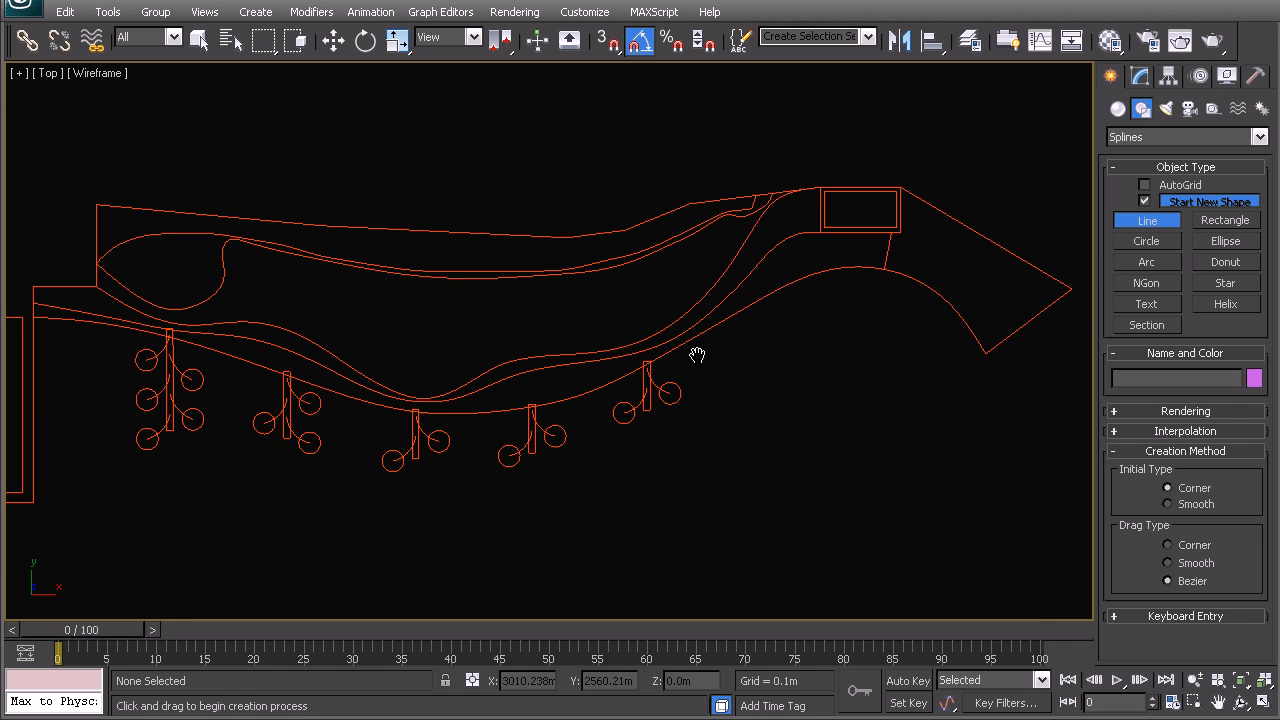
pyautogui.click(1176, 564)
pyautogui.moveTo(349, 423); pyautogui.dragTo(557, 400, button='middle')
pyautogui.scroll(3, 557, 400)
pyautogui.moveTo(155, 148); pyautogui.dragTo(443, 260, button='middle')
# - With snapping on, trace vertices down the left step and along the curved lower edge
pyautogui.press('s')
pyautogui.click(431, 172)
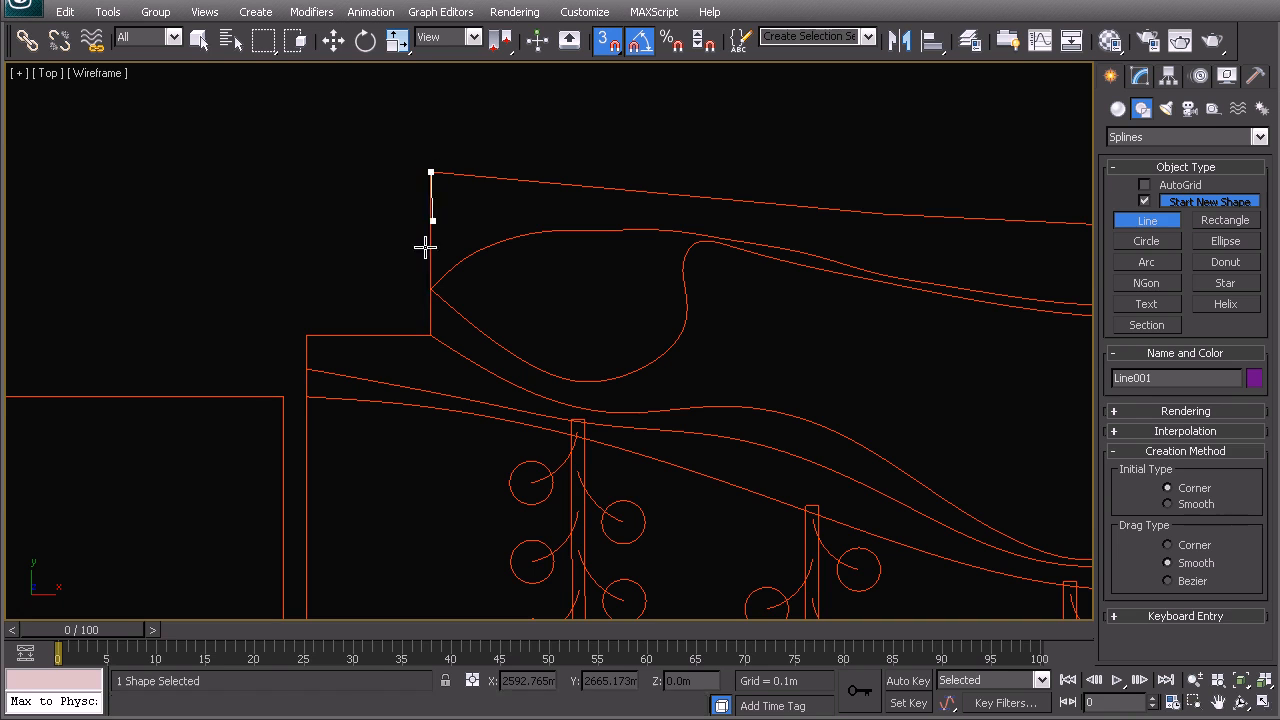
pyautogui.click(431, 335)
pyautogui.click(306, 335)
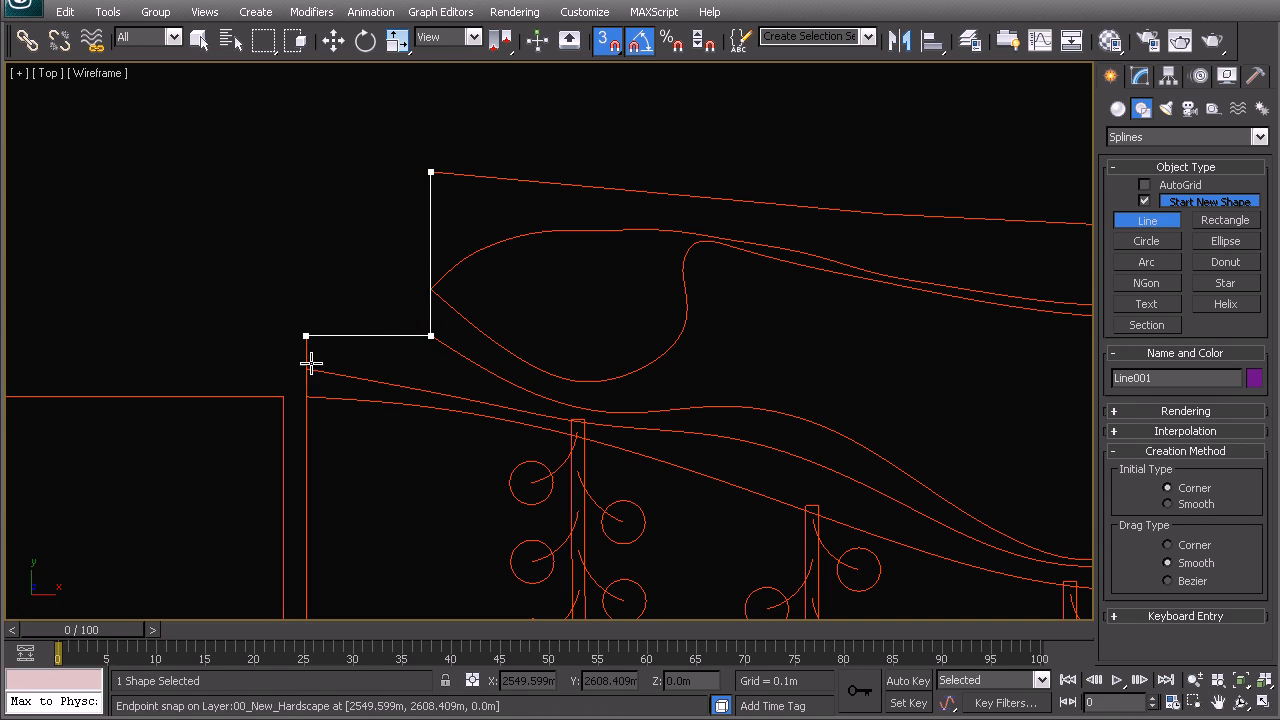
pyautogui.click(306, 396)
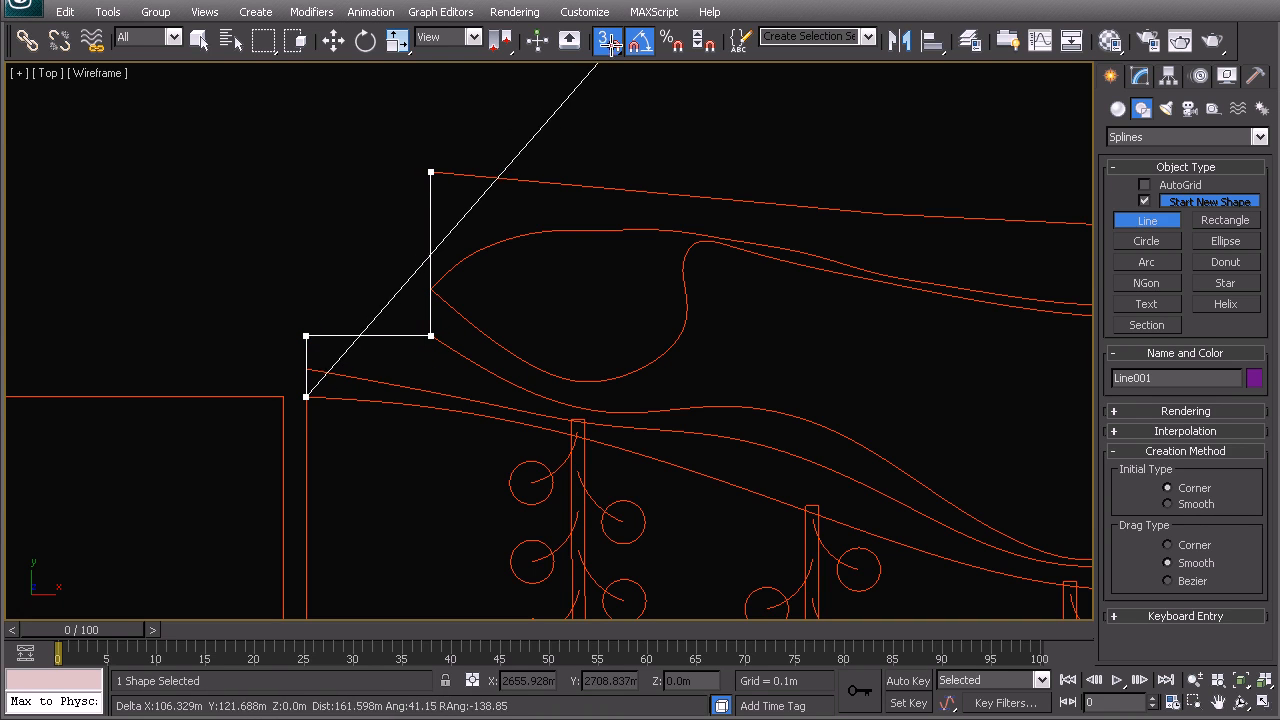
pyautogui.click(591, 436)
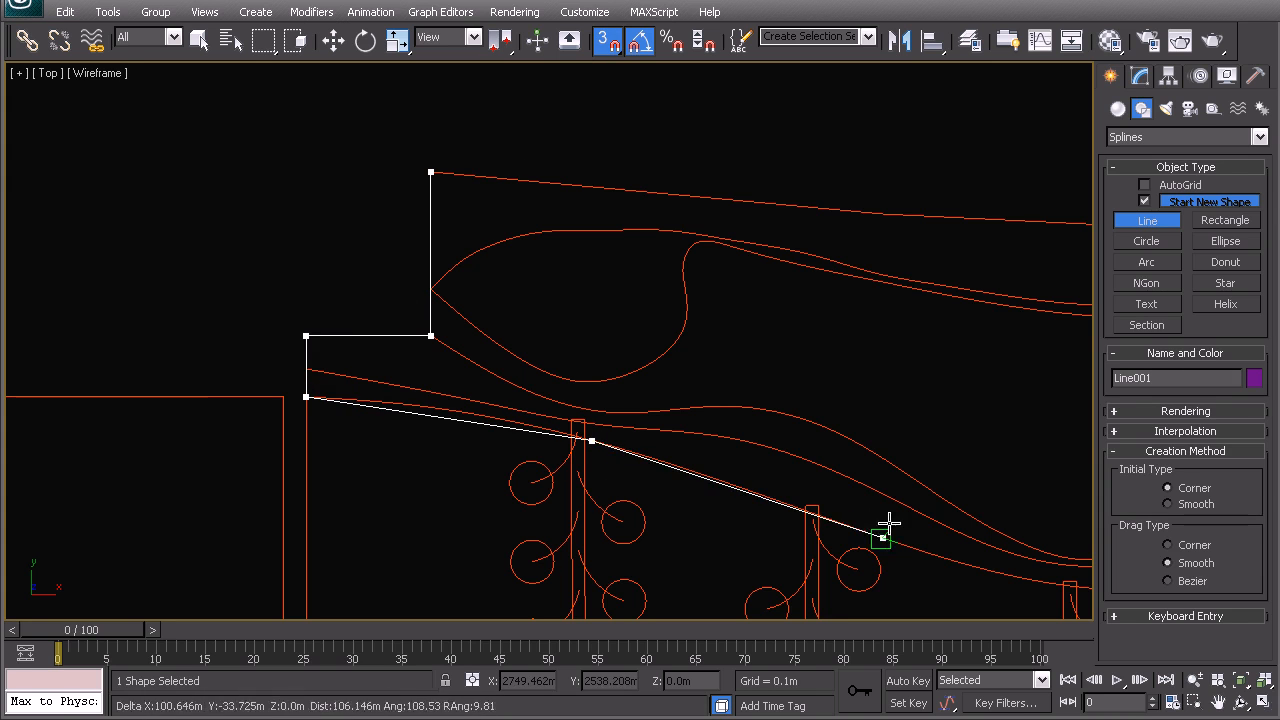
pyautogui.press('i')
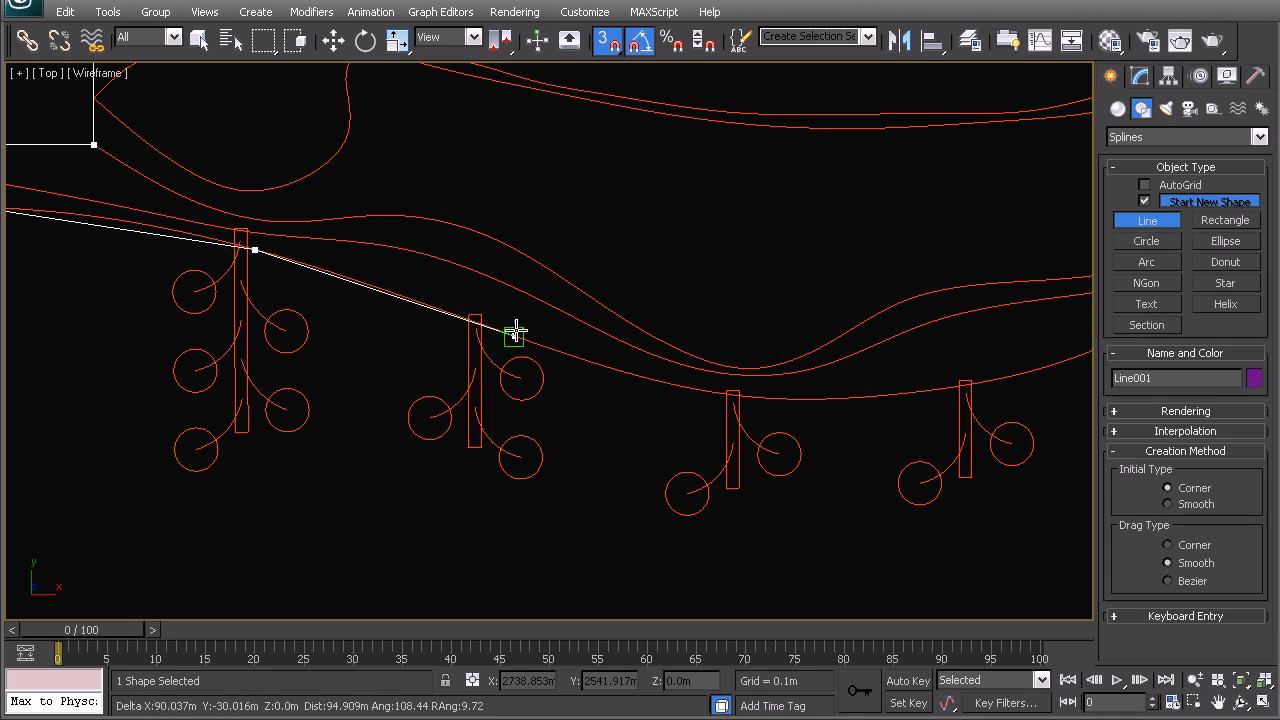
pyautogui.click(524, 342)
pyautogui.click(794, 397)
pyautogui.press('i')
pyautogui.click(671, 307)
pyautogui.click(868, 214)
pyautogui.press('i')
# - Continue the line over the curve's top, the pointed right corner and the rectangle's top corners
pyautogui.click(760, 205)
pyautogui.click(965, 172)
pyautogui.press('i')
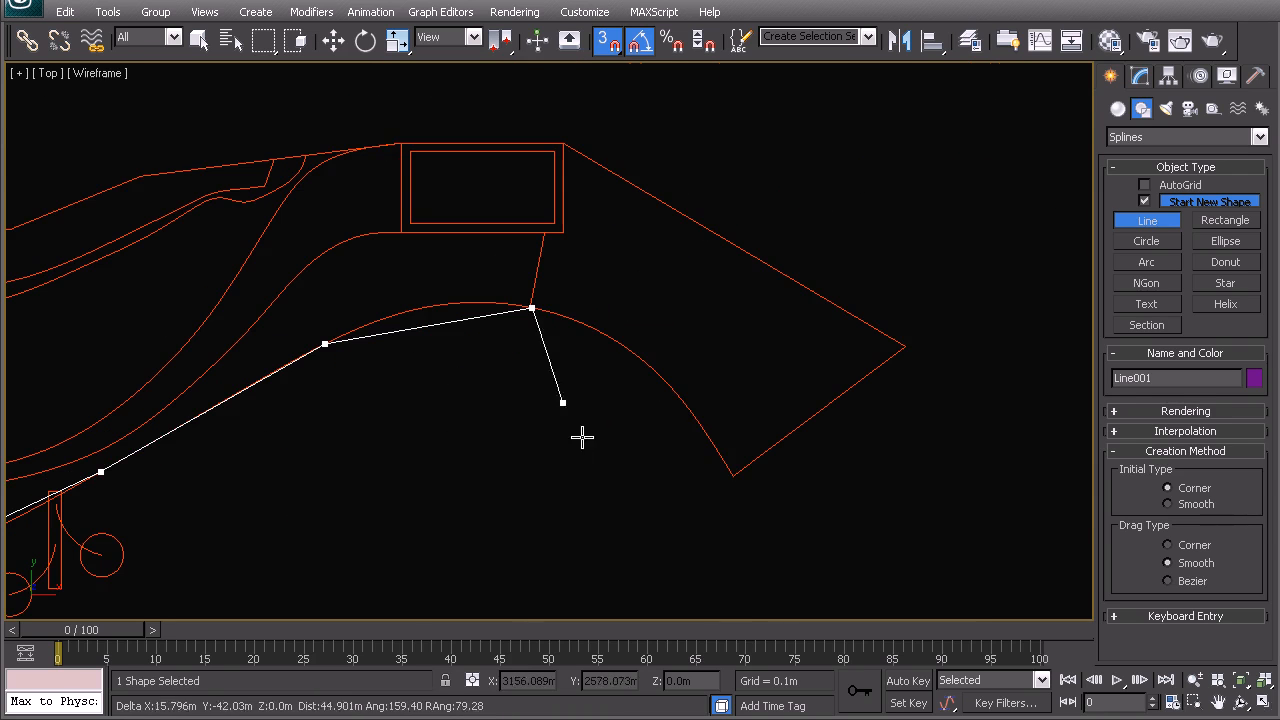
pyautogui.click(660, 376)
pyautogui.click(730, 475)
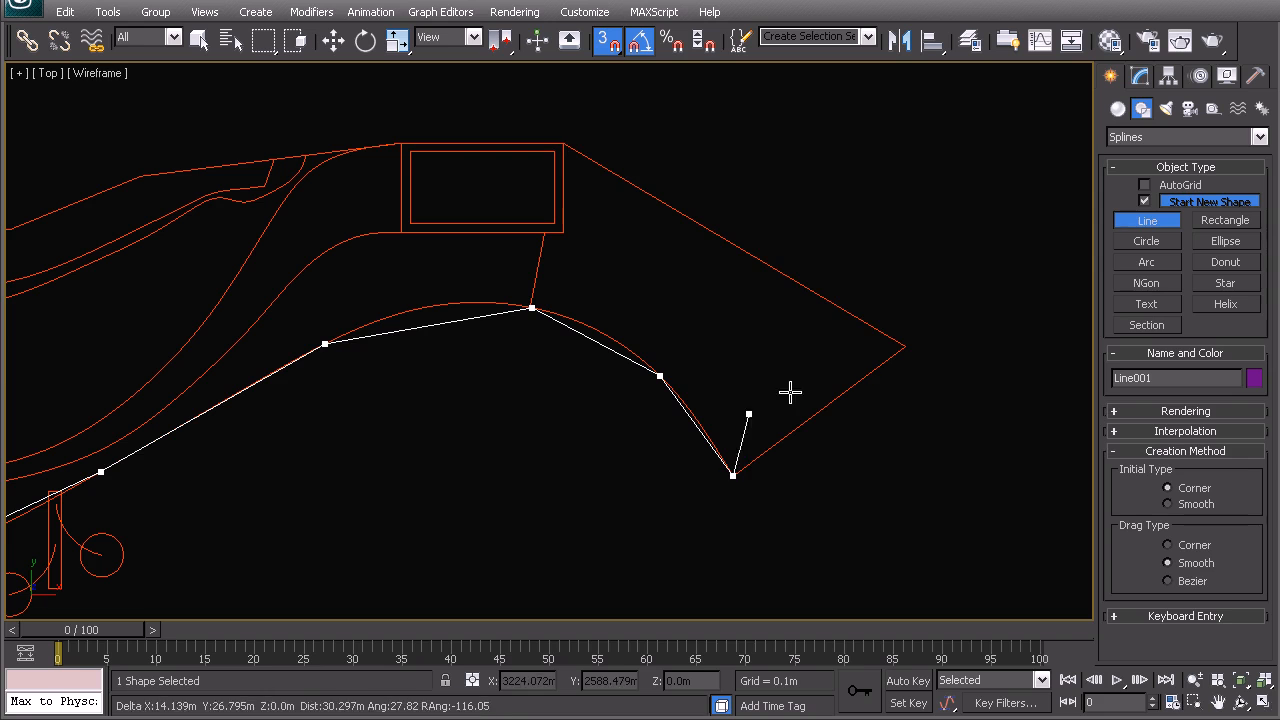
pyautogui.click(903, 347)
pyautogui.click(580, 155)
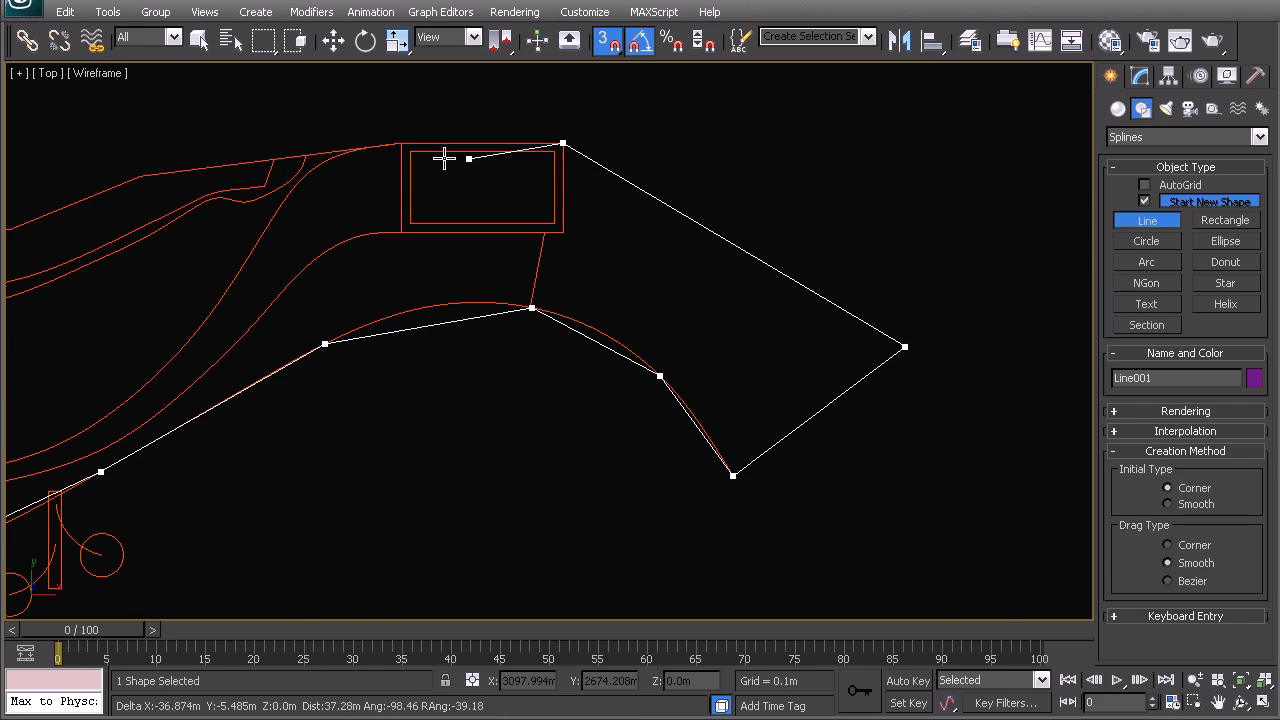
pyautogui.click(400, 140)
pyautogui.press('i')
# - Trace along the top edge back to the start and close the spline
pyautogui.click(374, 346)
pyautogui.press('i')
pyautogui.click(246, 399)
pyautogui.press('i')
pyautogui.click(462, 362)
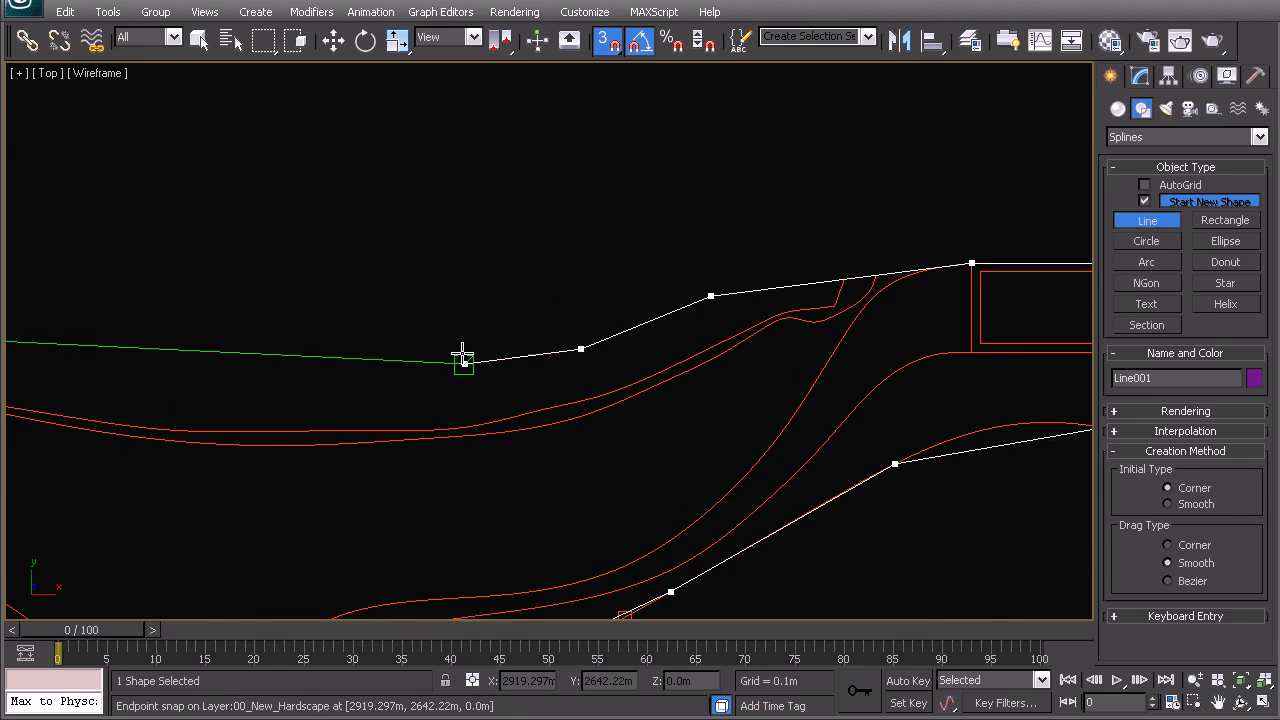
pyautogui.press('i')
pyautogui.click(348, 313)
pyautogui.press('i')
pyautogui.click(650, 385)
pyautogui.click(545, 373)
pyautogui.click(73, 330)
pyautogui.click(589, 503)
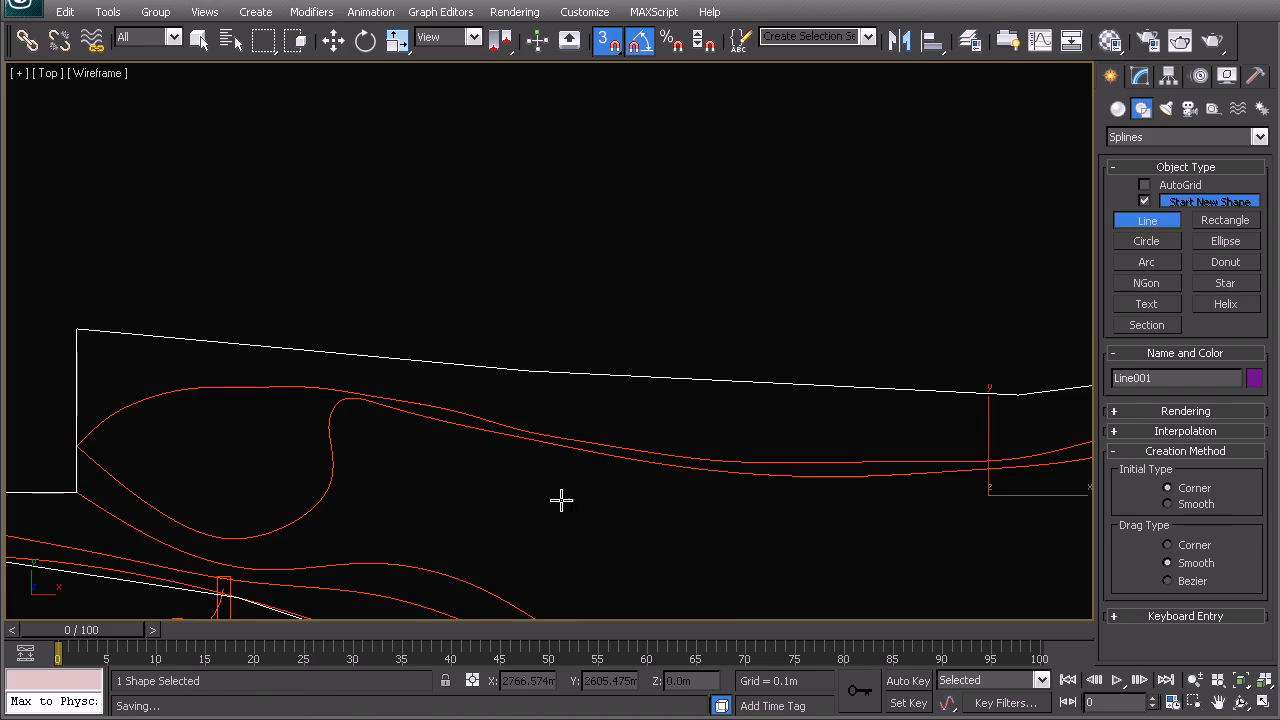
pyautogui.moveTo(490, 503); pyautogui.dragTo(535, 341, button='middle')
# - In Vertex mode on Line001 with snapping off, select the vertices along the curved stretch
pyautogui.moveTo(559, 426); pyautogui.dragTo(599, 363, button='middle')
pyautogui.click(1142, 78)
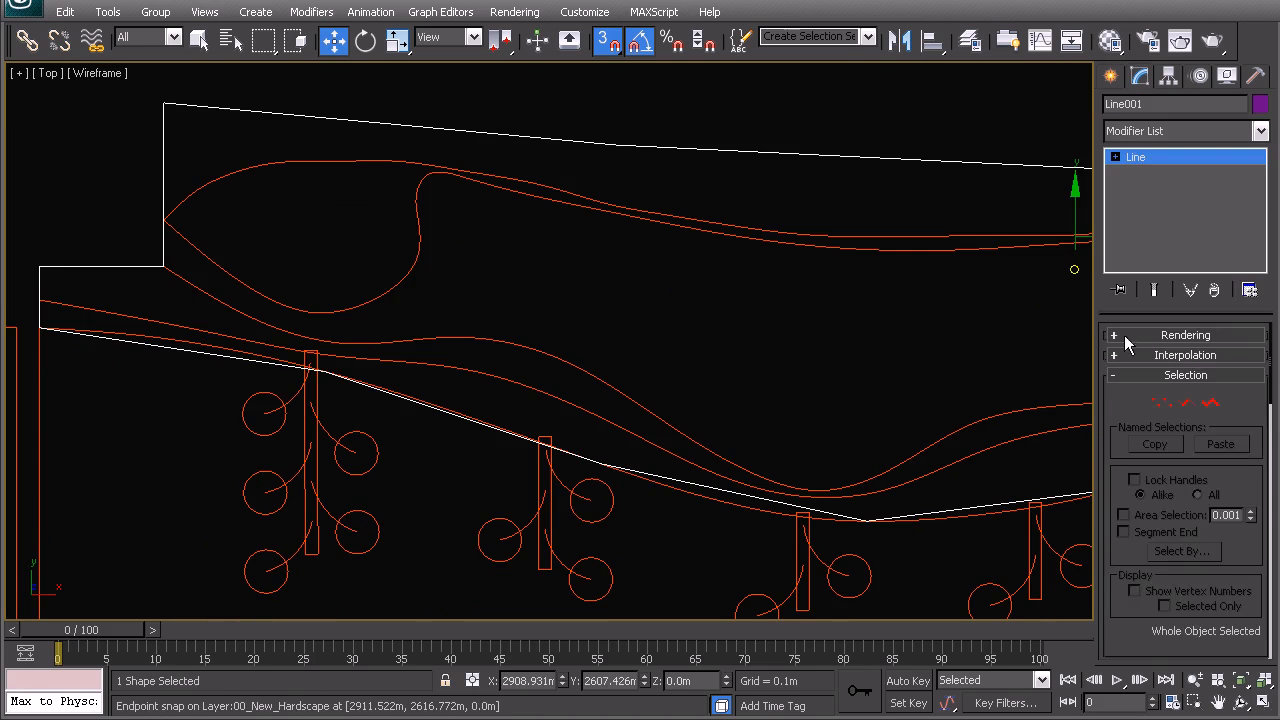
pyautogui.click(1155, 377)
pyautogui.click(1161, 402)
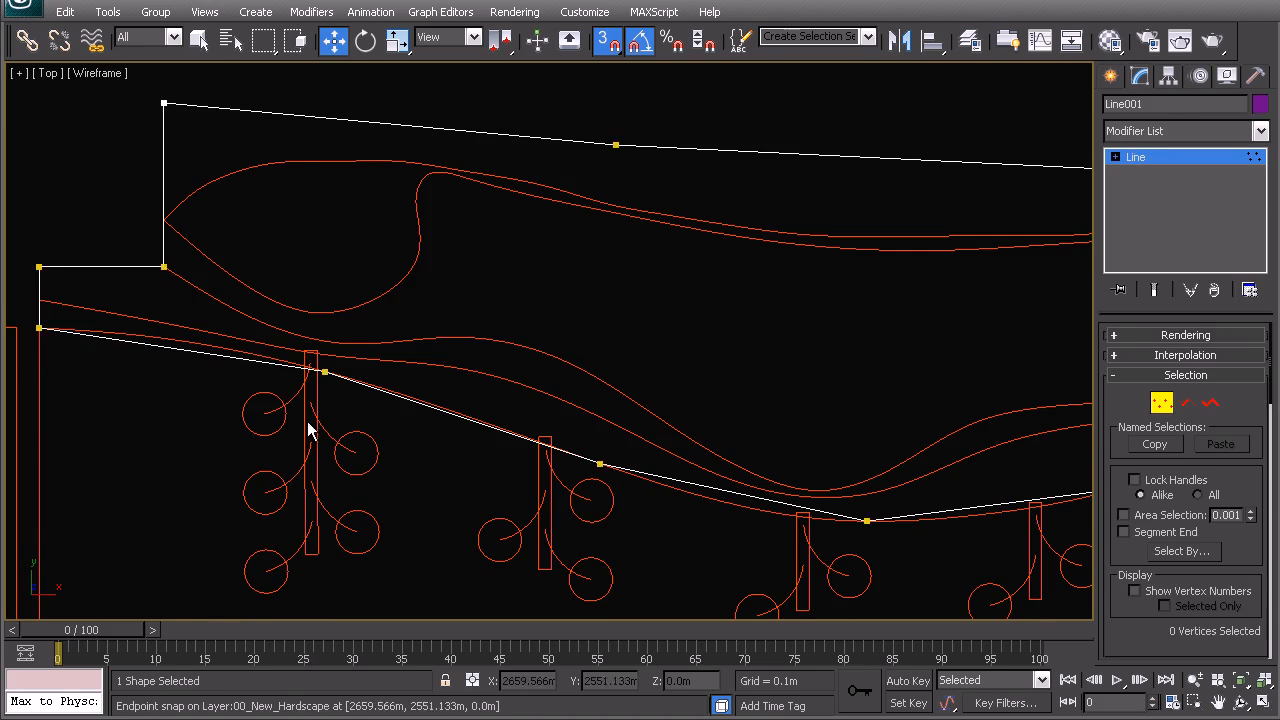
pyautogui.moveTo(352, 382); pyautogui.dragTo(500, 343, button='middle')
pyautogui.moveTo(445, 308); pyautogui.dragTo(516, 393)
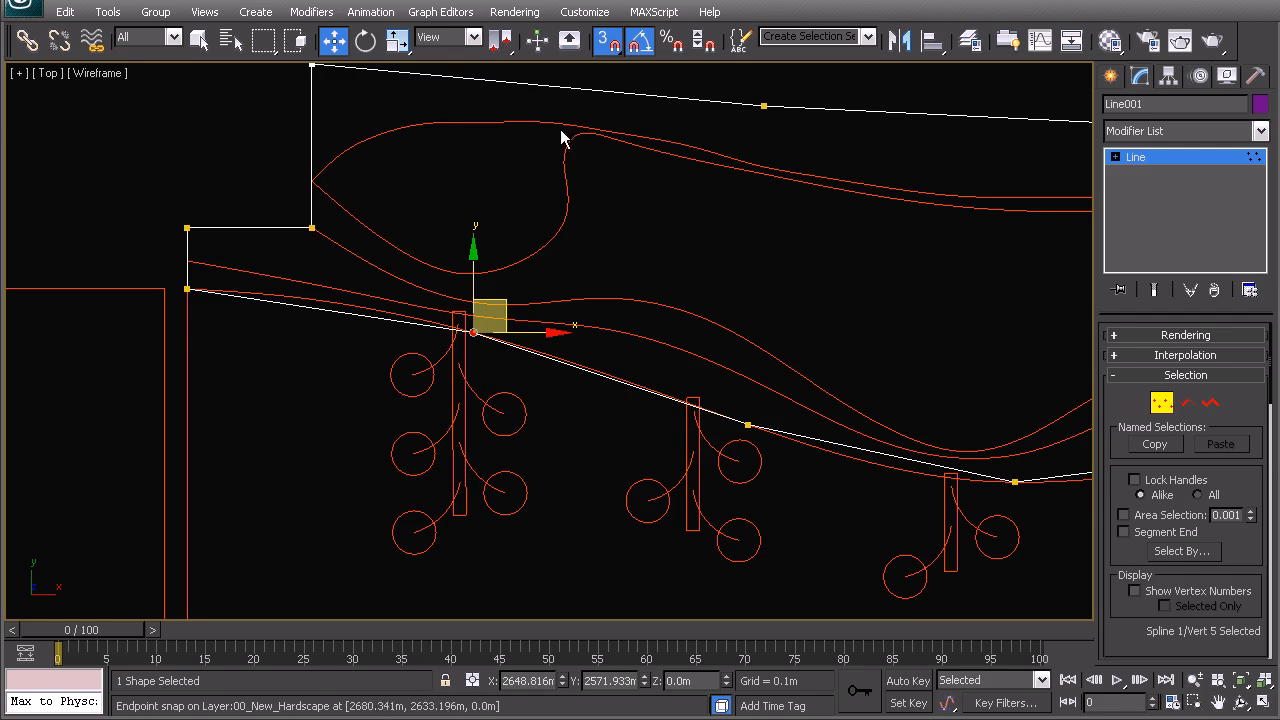
pyautogui.click(609, 41)
pyautogui.moveTo(705, 357); pyautogui.dragTo(430, 284, button='middle')
pyautogui.moveTo(409, 314); pyautogui.dragTo(571, 403)
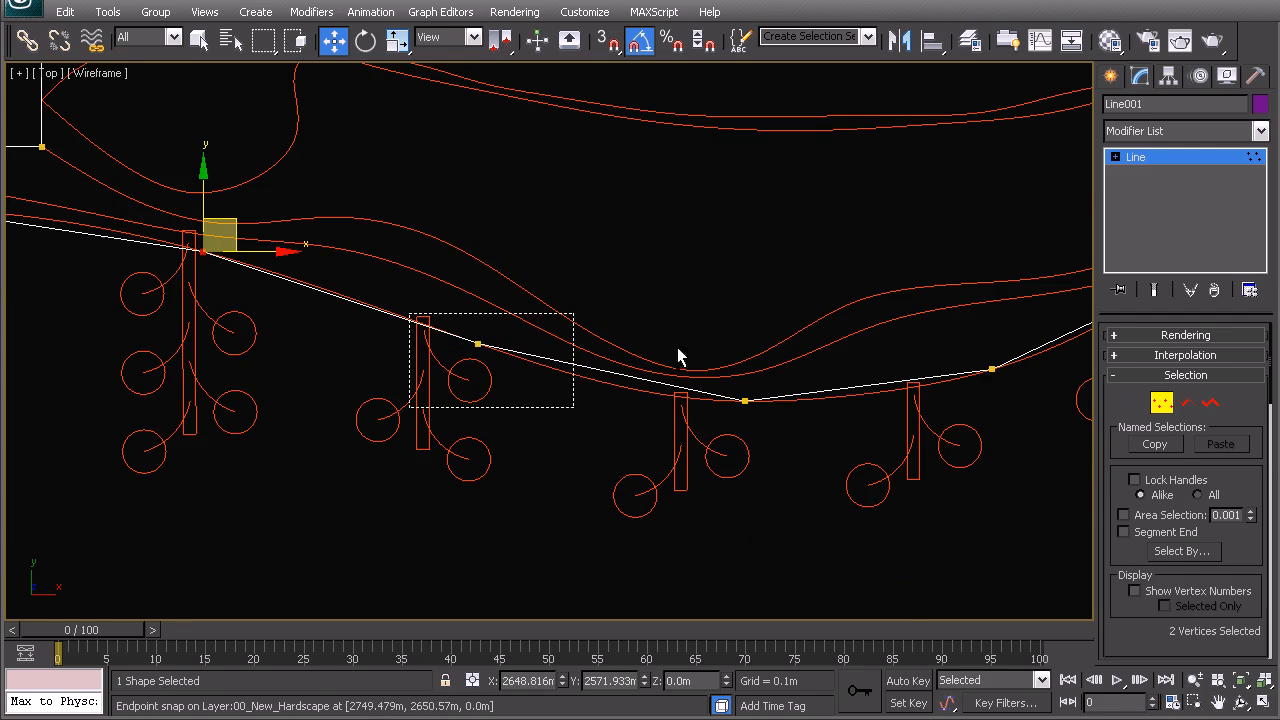
pyautogui.moveTo(773, 428); pyautogui.dragTo(298, 436, button='middle')
pyautogui.keyDown('ctrl'); pyautogui.click(356, 400); pyautogui.keyUp('ctrl')
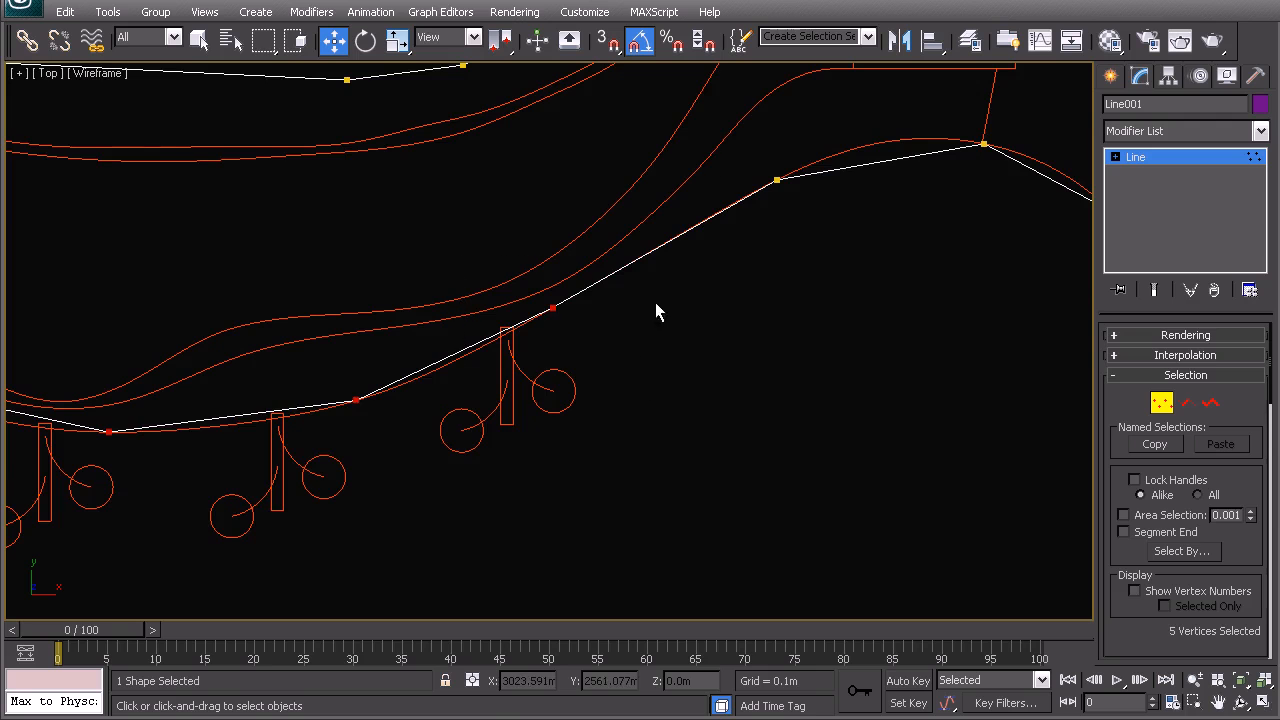
pyautogui.moveTo(864, 255); pyautogui.dragTo(560, 288, button='middle')
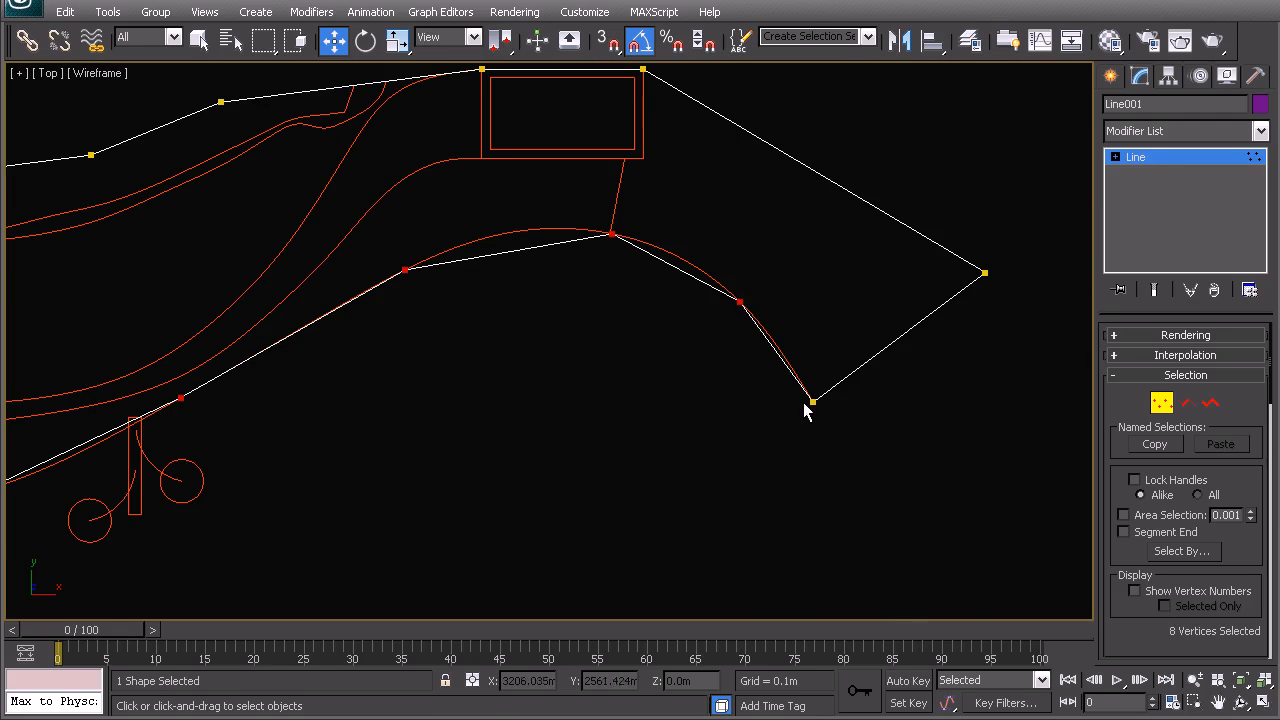
# - Convert the selected vertices to Smooth
pyautogui.rightClick(787, 337)
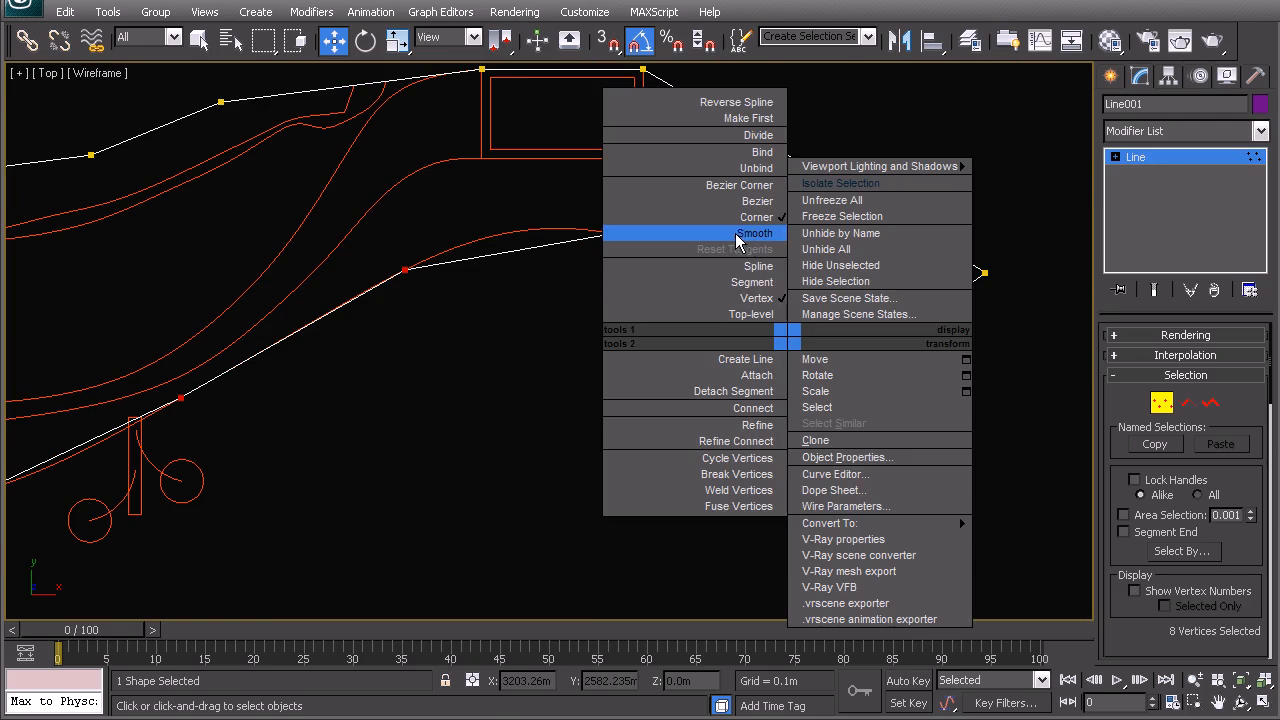
pyautogui.click(745, 234)
pyautogui.moveTo(418, 363); pyautogui.dragTo(942, 270, button='middle')
pyautogui.scroll(-2, 617, 334)
pyautogui.moveTo(354, 371); pyautogui.dragTo(789, 375, button='middle')
pyautogui.scroll(2, 532, 374)
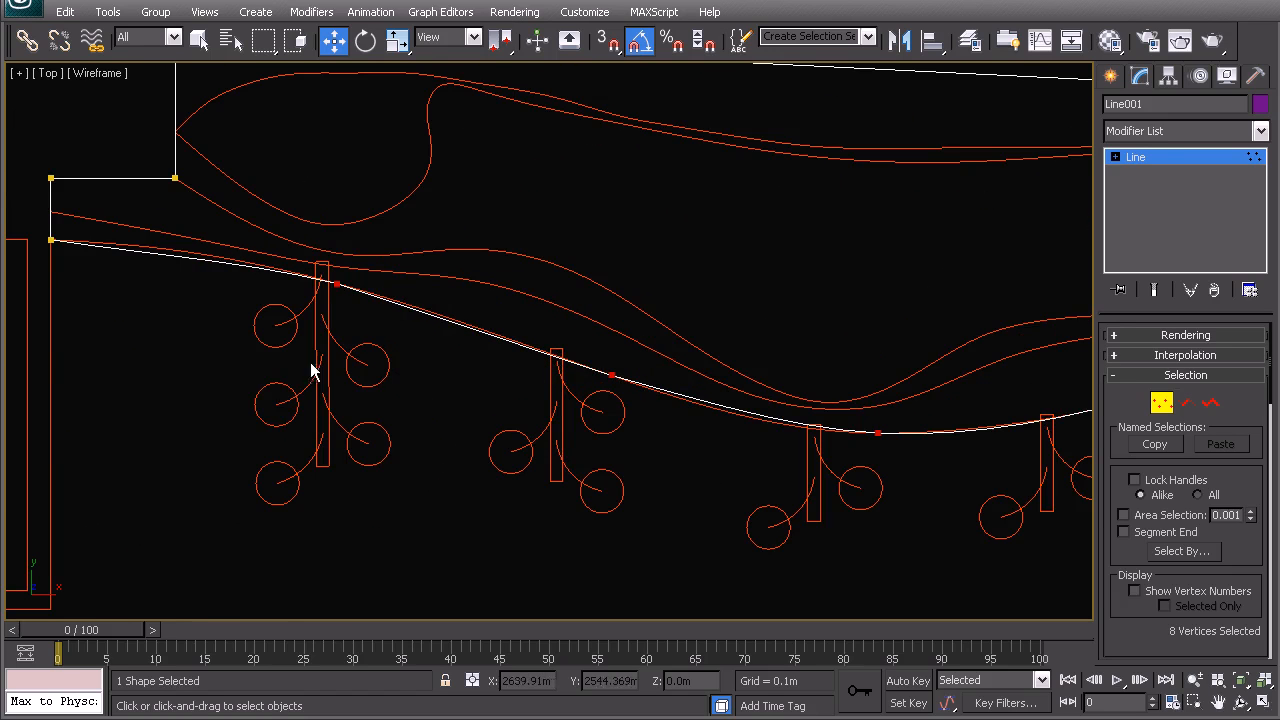
# - Move vertex 5 onto the edge, make it Bezier and stretch its tangent along the curve
pyautogui.moveTo(350, 297); pyautogui.dragTo(351, 298)
pyautogui.moveTo(331, 339); pyautogui.dragTo(431, 406, button='middle')
pyautogui.scroll(2, 460, 397)
pyautogui.moveTo(497, 371); pyautogui.dragTo(601, 371, button='middle')
pyautogui.moveTo(525, 327); pyautogui.dragTo(497, 316)
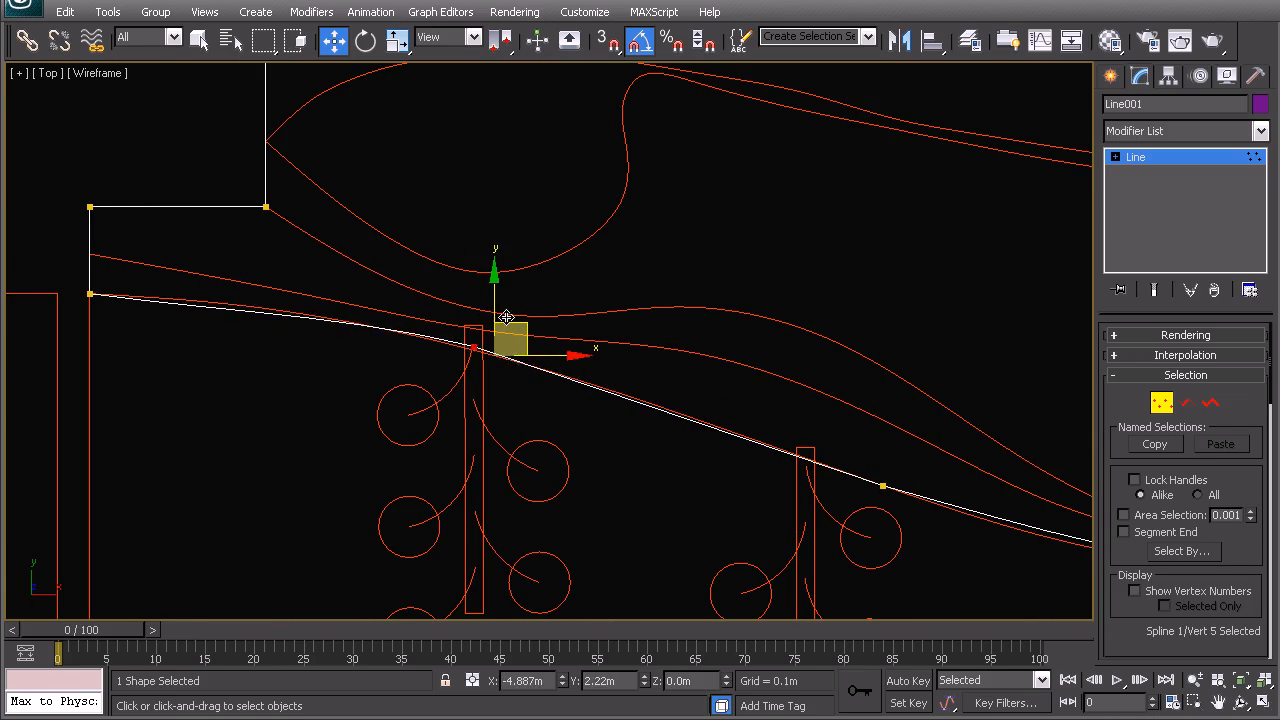
pyautogui.rightClick(496, 335)
pyautogui.click(468, 205)
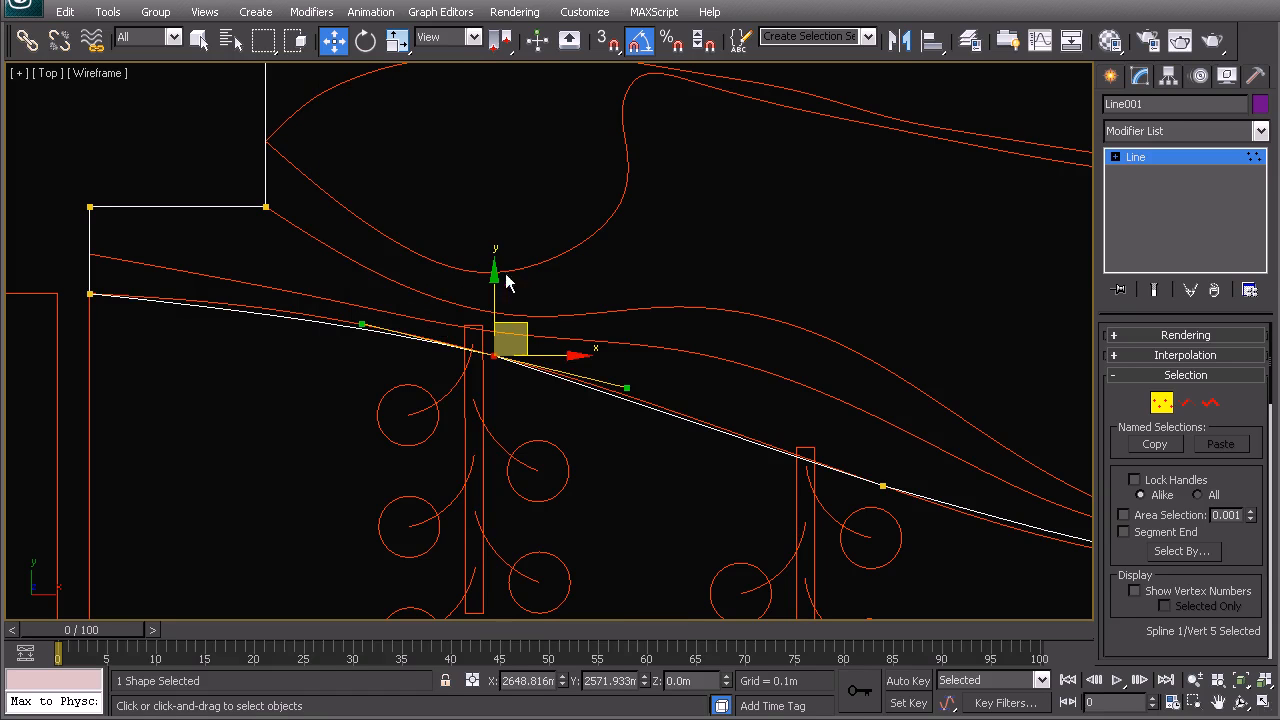
pyautogui.moveTo(631, 387); pyautogui.dragTo(667, 400)
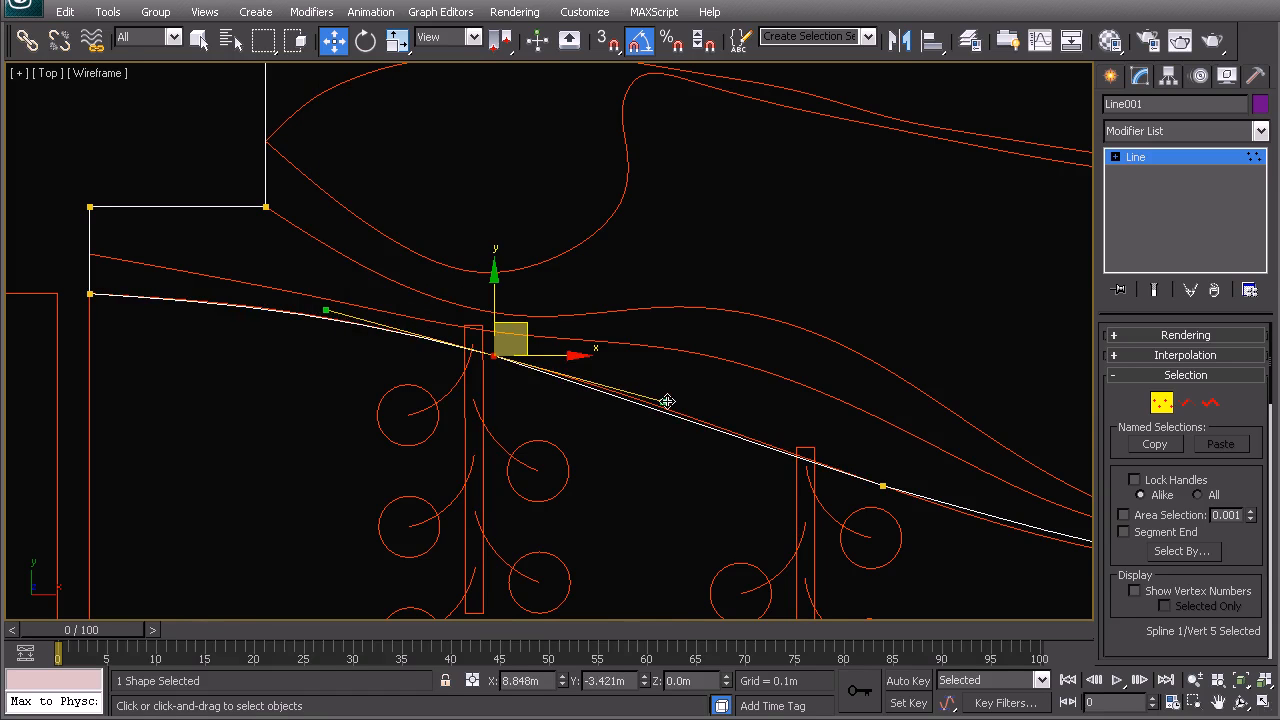
# - Shift vertex 7 onto the curve and adjust vertex 10's tangent on the bend
pyautogui.moveTo(759, 412); pyautogui.dragTo(482, 339, button='middle')
pyautogui.moveTo(918, 470); pyautogui.dragTo(717, 409, button='middle')
pyautogui.moveTo(717, 410); pyautogui.dragTo(932, 512)
pyautogui.moveTo(800, 410); pyautogui.dragTo(773, 399)
pyautogui.moveTo(831, 428); pyautogui.dragTo(500, 440, button='middle')
pyautogui.moveTo(936, 389); pyautogui.dragTo(474, 469, button='middle')
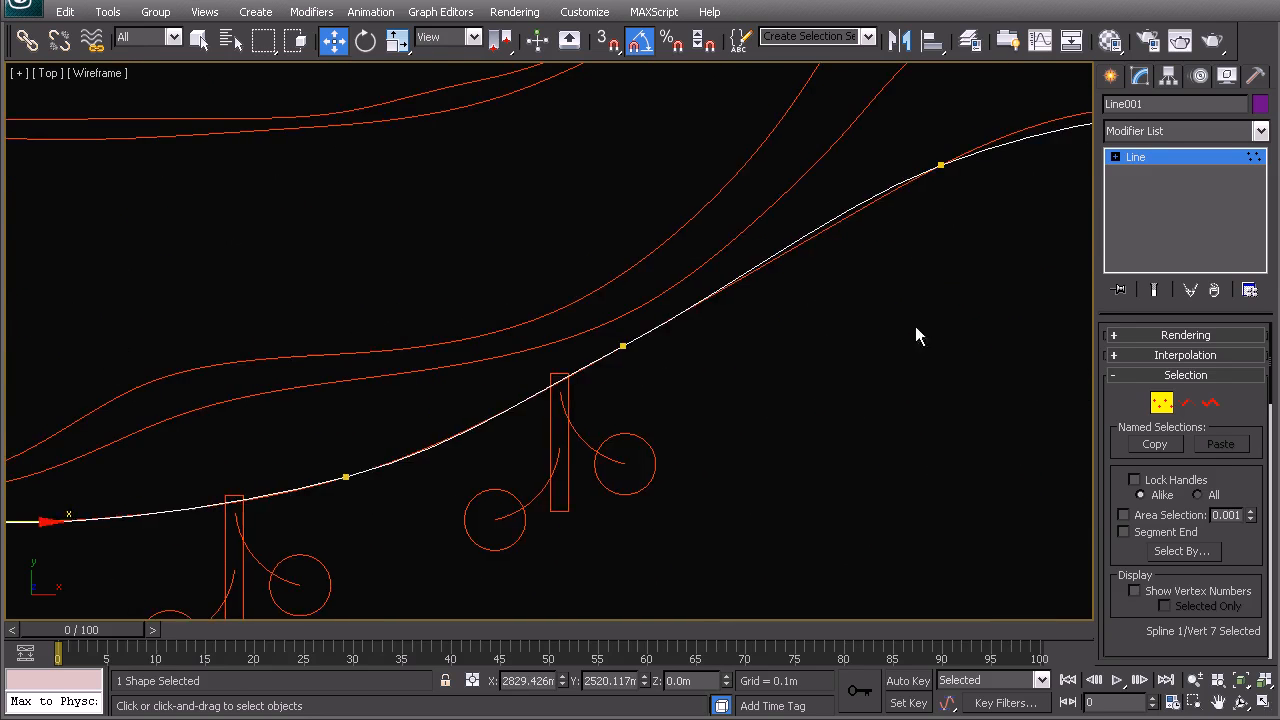
pyautogui.moveTo(915, 326); pyautogui.dragTo(610, 452, button='middle')
pyautogui.moveTo(607, 254); pyautogui.dragTo(674, 318)
pyautogui.moveTo(665, 256); pyautogui.dragTo(721, 226)
# - Nudge vertex 12 onto the arc and clear the vertex selection
pyautogui.moveTo(985, 283); pyautogui.dragTo(542, 254, button='middle')
pyautogui.moveTo(601, 277); pyautogui.dragTo(719, 360)
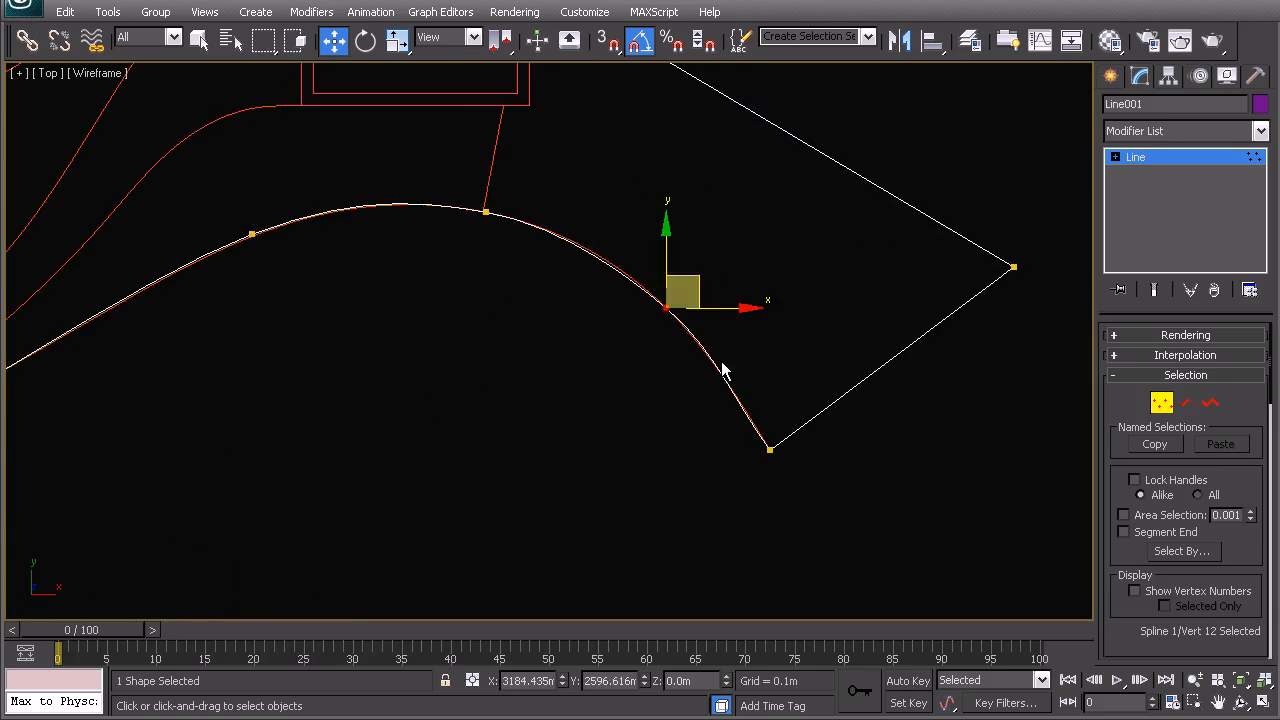
pyautogui.scroll(2, 728, 330)
pyautogui.moveTo(748, 262); pyautogui.dragTo(733, 248)
pyautogui.click(666, 391)
pyautogui.scroll(-3, 660, 392)
# - Return Line001 to top-level object editing and deselect it
pyautogui.moveTo(403, 410); pyautogui.dragTo(777, 350, button='middle')
pyautogui.moveTo(443, 360); pyautogui.dragTo(570, 481, button='middle')
pyautogui.scroll(-3, 566, 431)
pyautogui.moveTo(302, 454); pyautogui.dragTo(384, 424, button='middle')
pyautogui.scroll(1, 515, 318)
pyautogui.rightClick(521, 322)
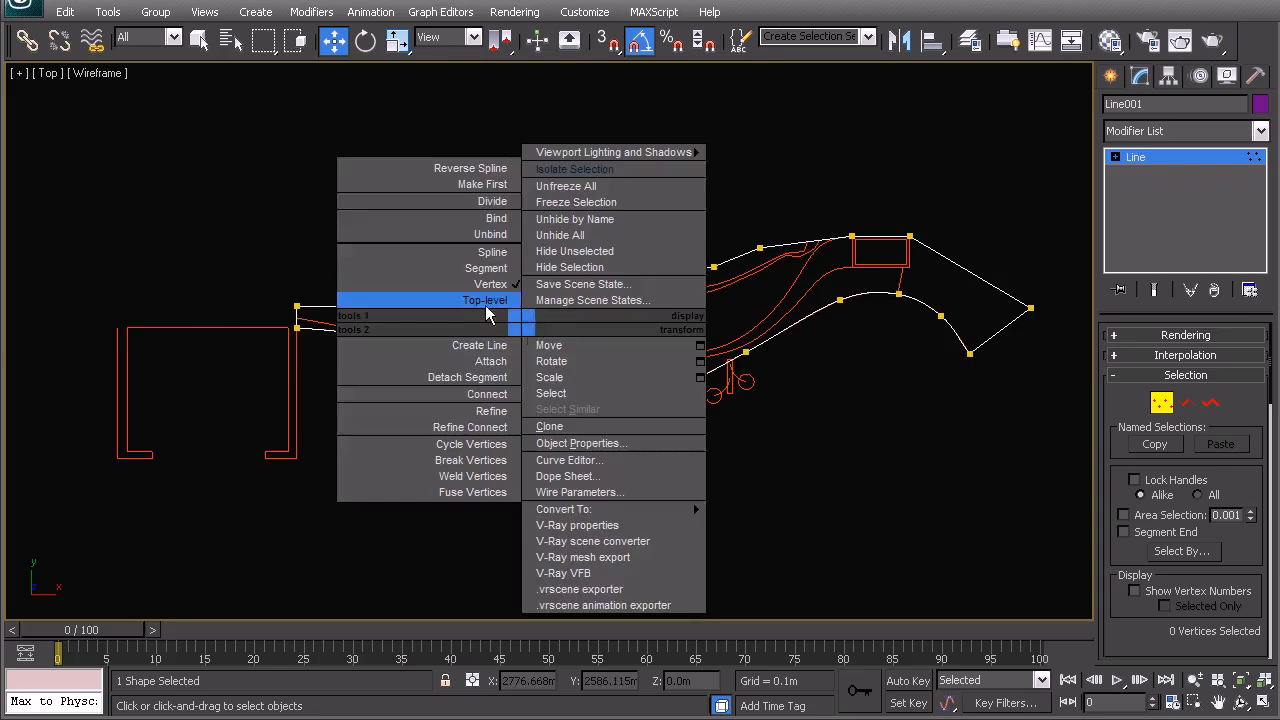
pyautogui.click(485, 306)
pyautogui.click(466, 197)
# - Isolate the linked hardscape drawing, clear the selection, and bring up the Create panel
pyautogui.scroll(3, 421, 291)
pyautogui.moveTo(383, 274); pyautogui.dragTo(444, 312, button='middle')
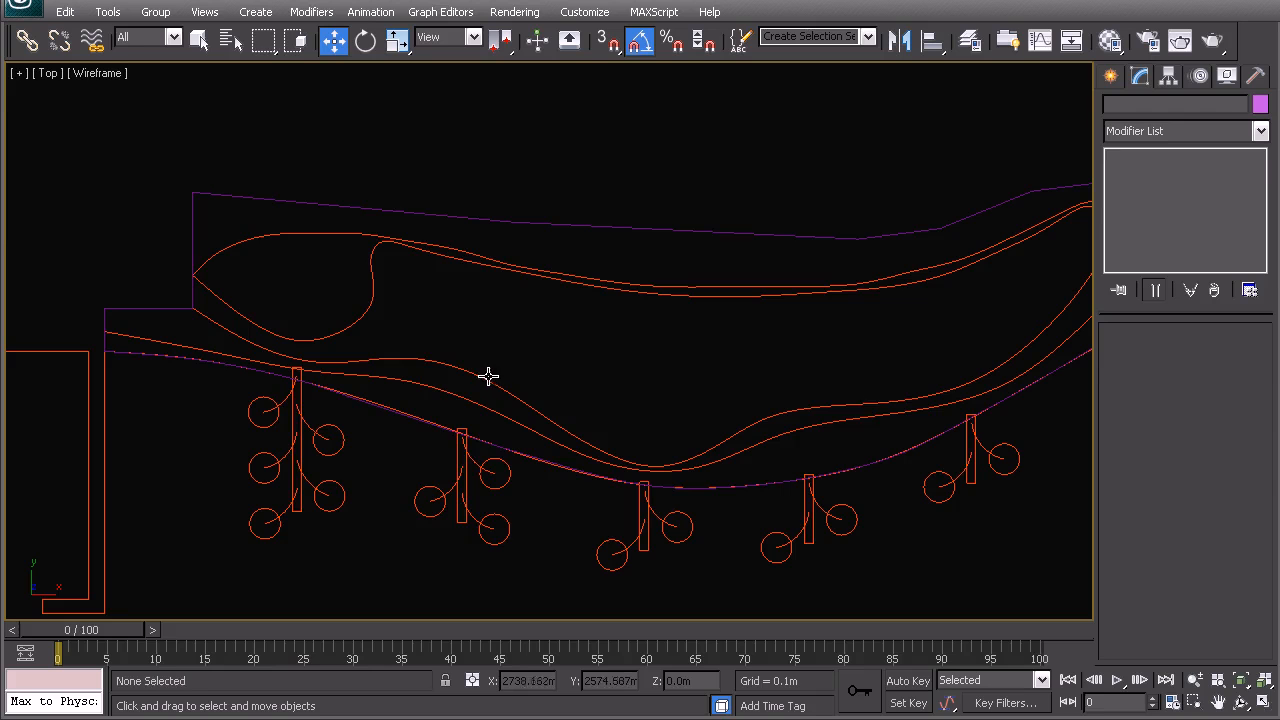
pyautogui.click(458, 363)
pyautogui.rightClick(421, 358)
pyautogui.click(470, 206)
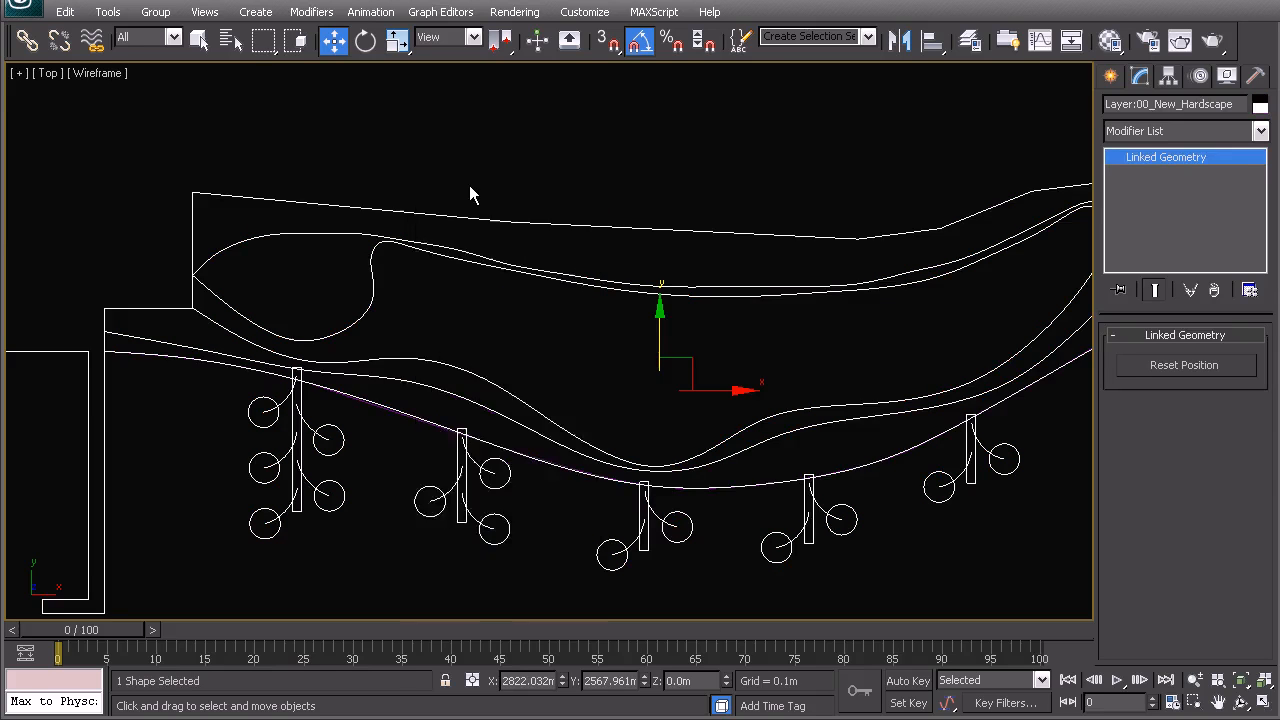
pyautogui.click(468, 194)
pyautogui.scroll(2, 372, 338)
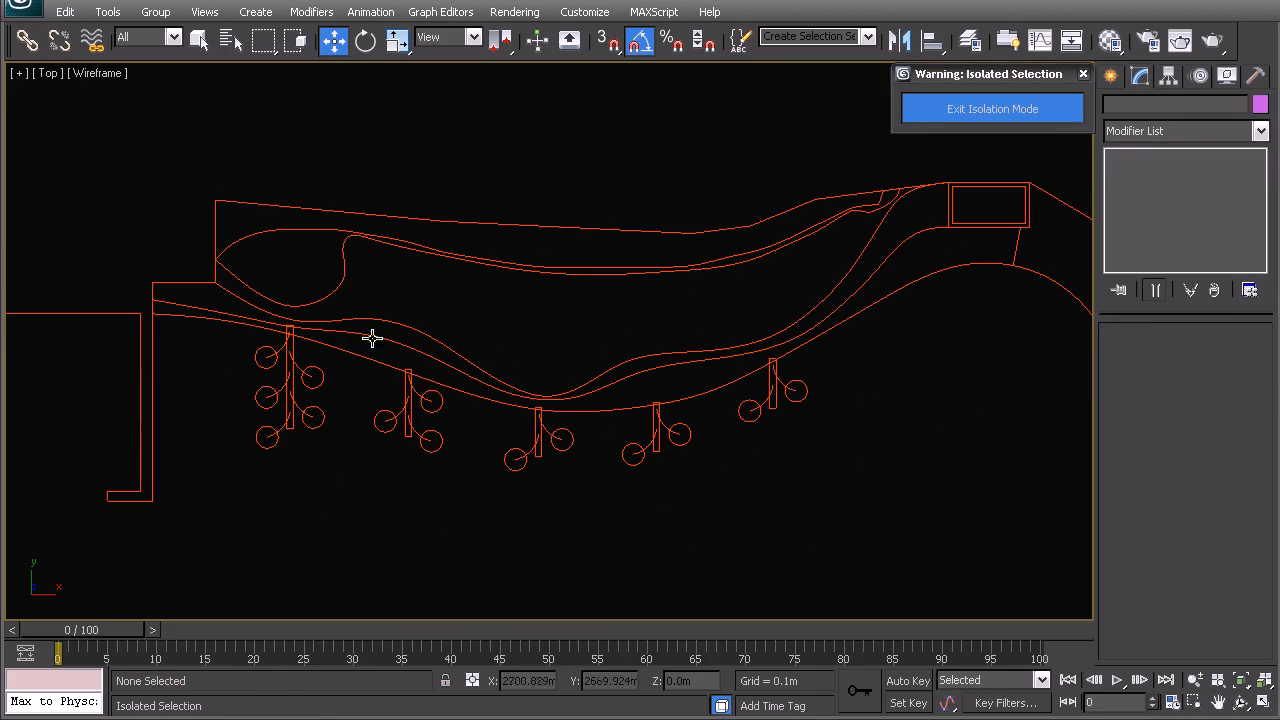
pyautogui.click(1110, 77)
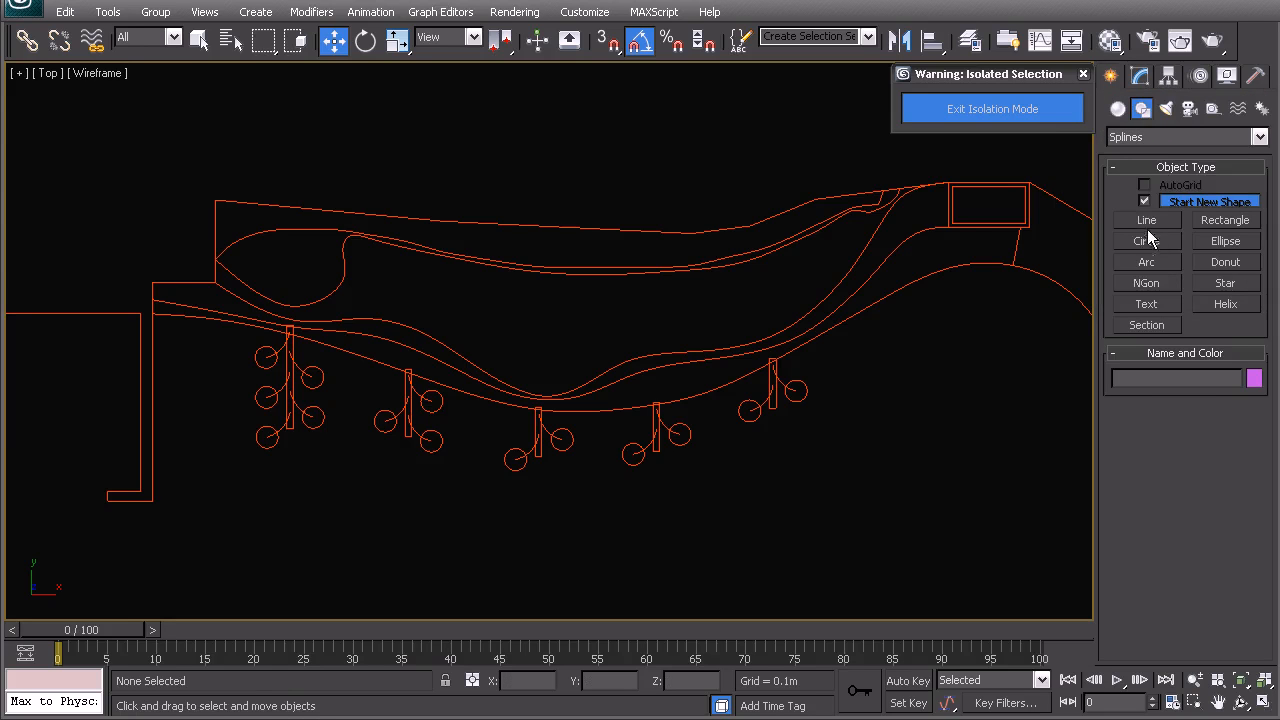
# - Start a new Line with endpoint snapping on and place the outline's first left-hand corner points
pyautogui.click(1147, 222)
pyautogui.scroll(5, 262, 312)
pyautogui.moveTo(266, 311); pyautogui.dragTo(488, 343, button='middle')
pyautogui.press('s')
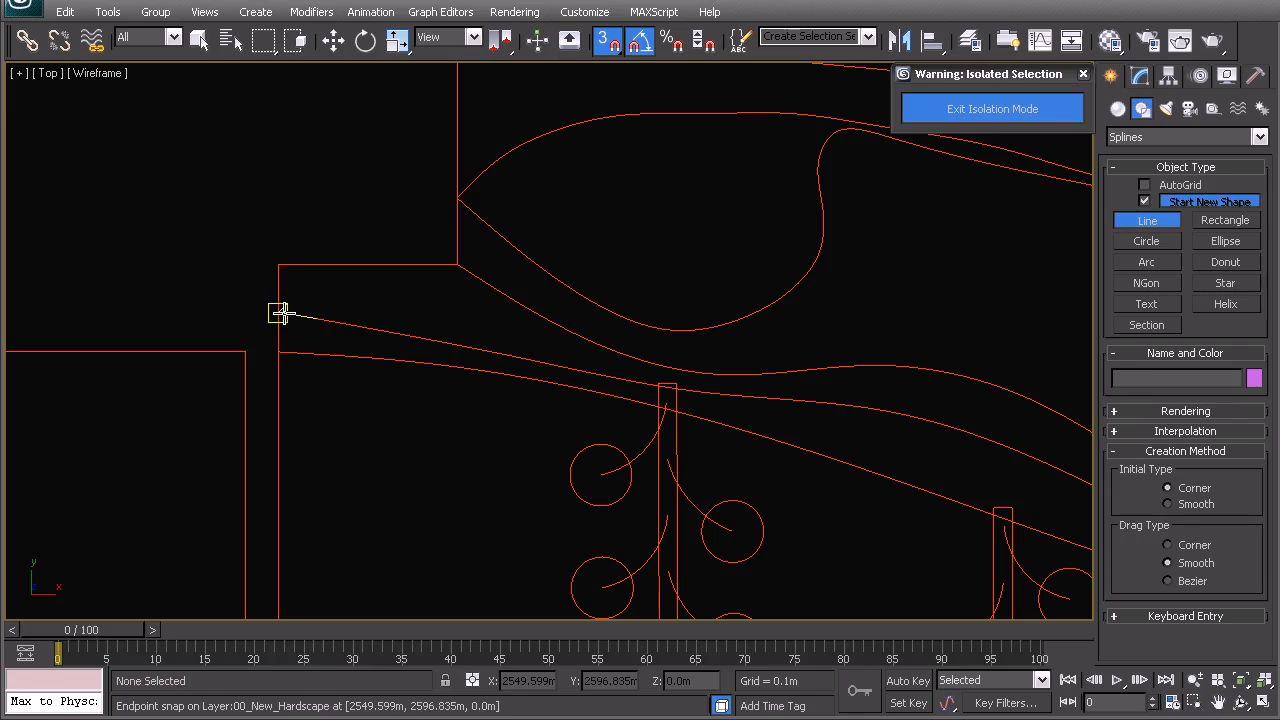
pyautogui.click(279, 312)
pyautogui.click(279, 264)
pyautogui.rightClick(314, 281)
pyautogui.click(457, 264)
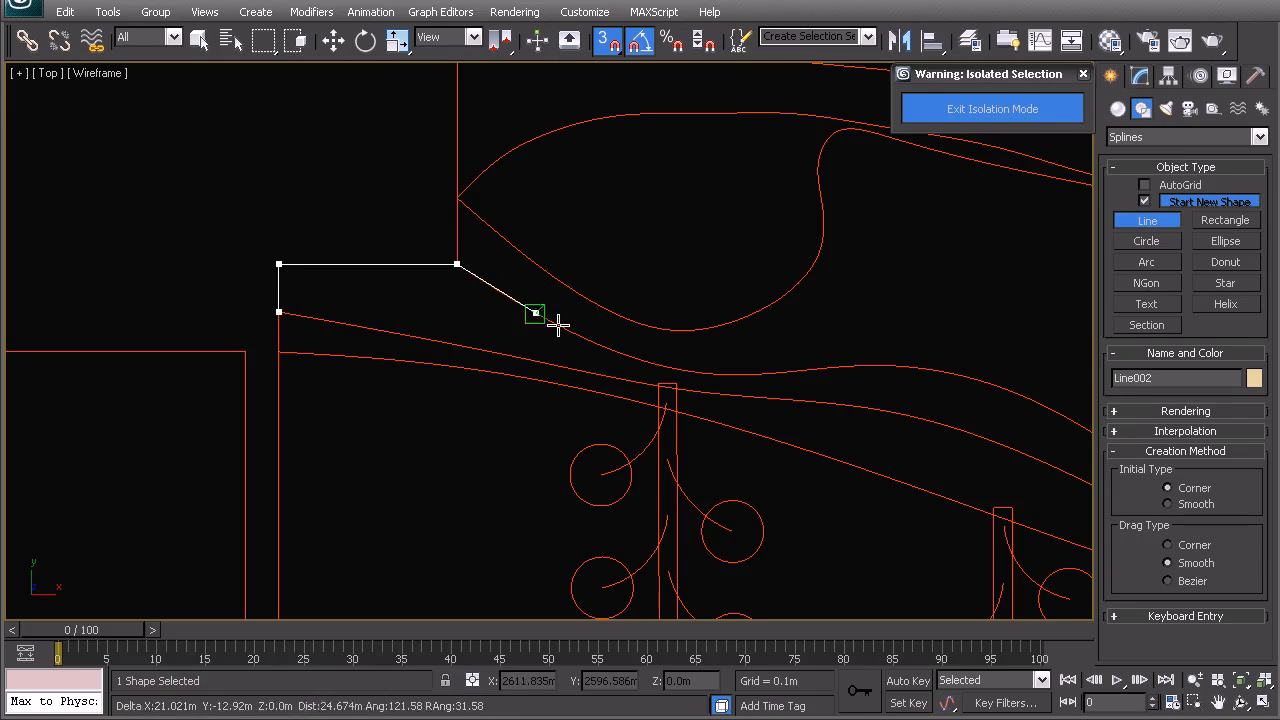
# - Trace points along the curved hardscape edge across to the podium corner
pyautogui.click(655, 364)
pyautogui.click(820, 369)
pyautogui.click(985, 382)
pyautogui.press('i')
pyautogui.click(643, 366)
pyautogui.click(766, 446)
pyautogui.click(862, 494)
pyautogui.click(929, 511)
pyautogui.click(1009, 494)
pyautogui.press('i')
pyautogui.click(617, 345)
pyautogui.click(736, 297)
pyautogui.click(907, 283)
pyautogui.press('i')
pyautogui.click(630, 327)
pyautogui.click(791, 230)
pyautogui.press('i')
pyautogui.click(632, 243)
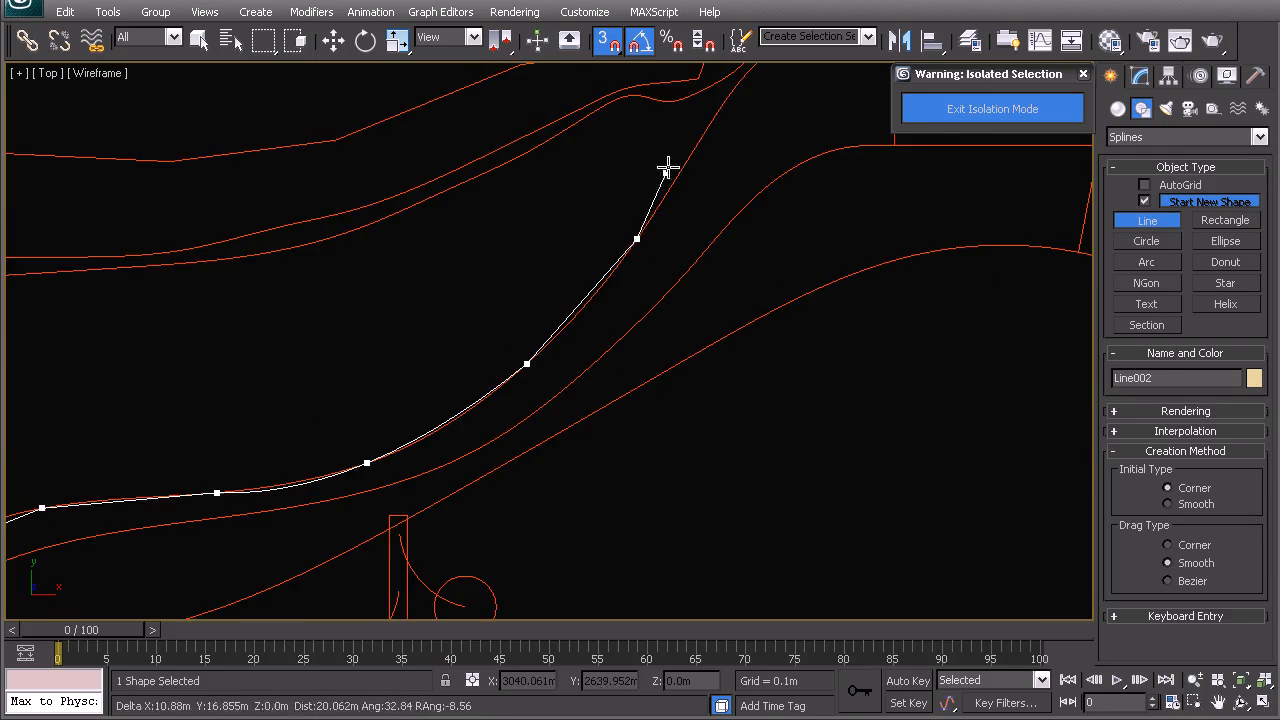
pyautogui.press('i')
pyautogui.click(583, 310)
pyautogui.click(633, 244)
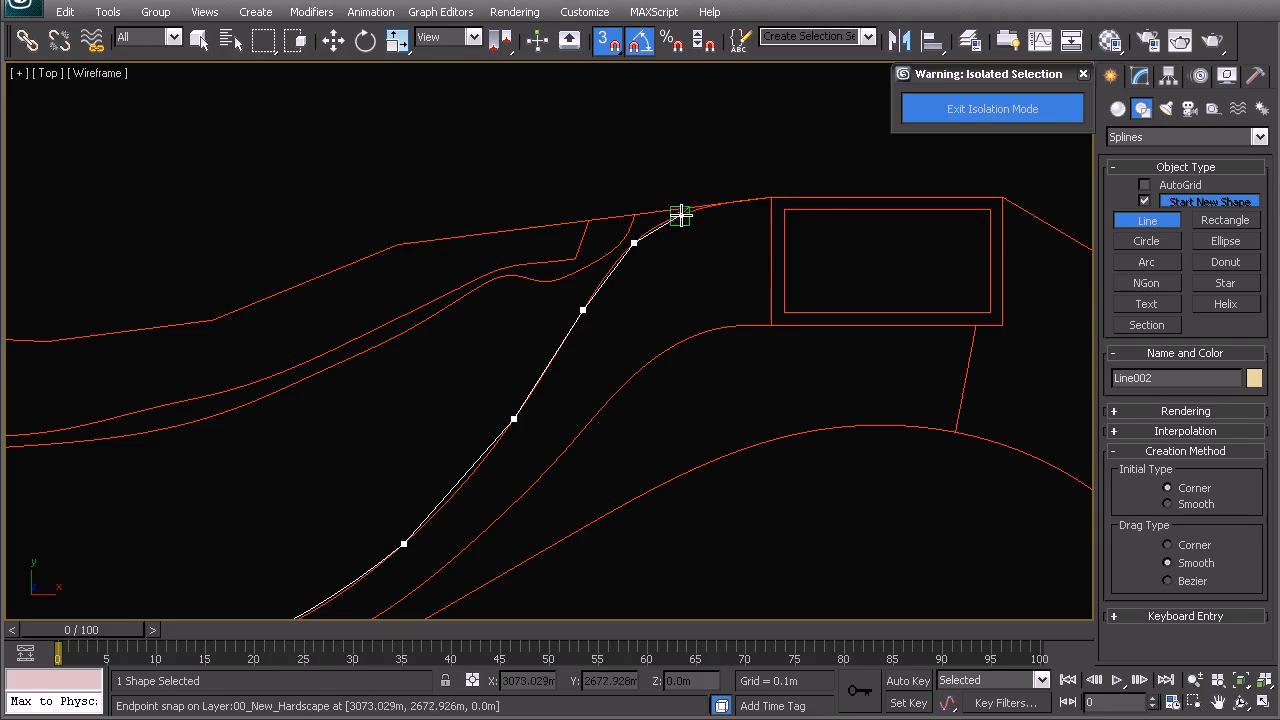
pyautogui.click(716, 204)
pyautogui.click(770, 198)
# - Trace the lower walkway edge back to the start and close the spline as Line002
pyautogui.click(771, 325)
pyautogui.click(707, 331)
pyautogui.click(633, 376)
pyautogui.click(562, 454)
pyautogui.click(432, 577)
pyautogui.press('i')
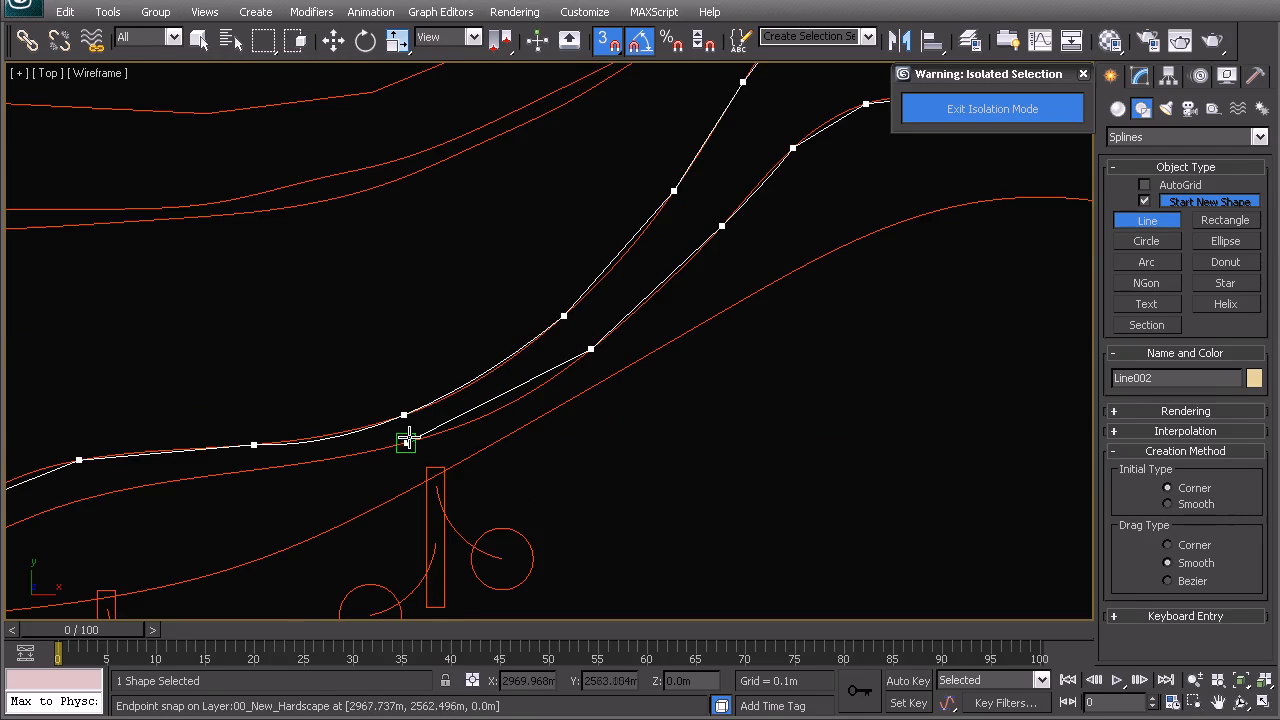
pyautogui.click(255, 470)
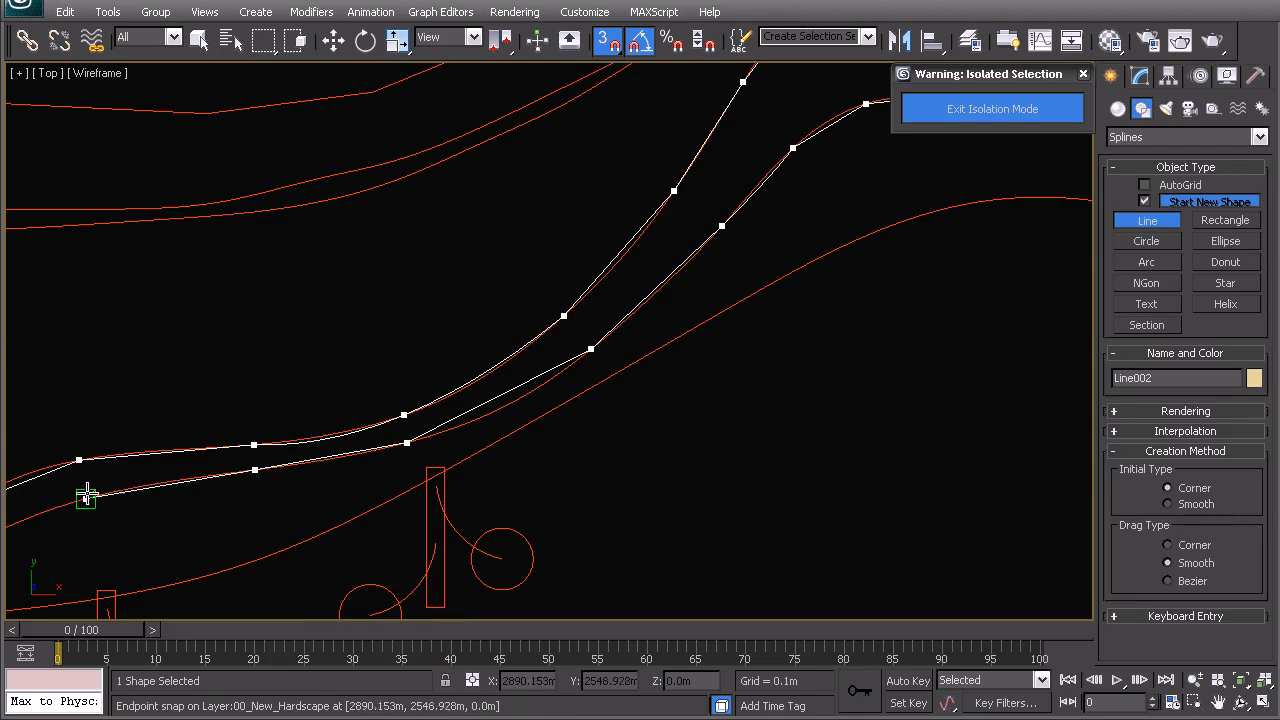
pyautogui.click(87, 499)
pyautogui.press('i')
pyautogui.click(463, 362)
pyautogui.click(357, 400)
pyautogui.click(267, 405)
pyautogui.click(200, 394)
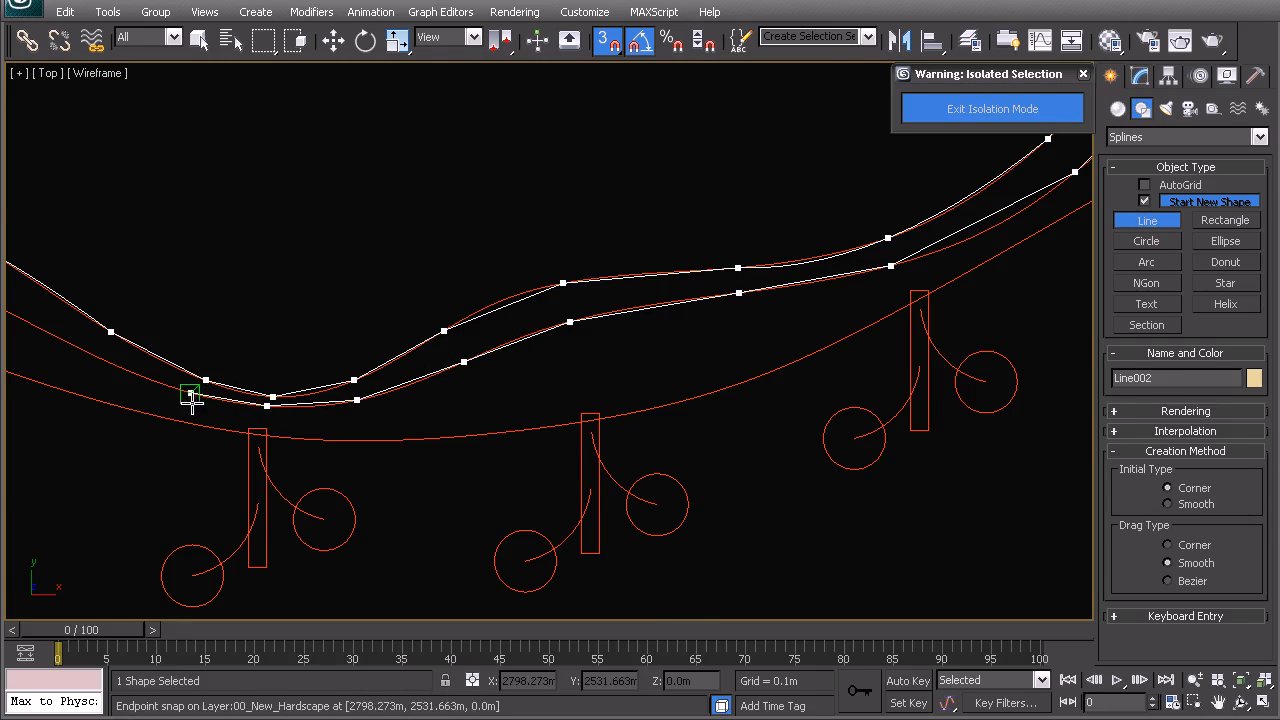
pyautogui.click(89, 355)
pyautogui.press('i')
pyautogui.click(440, 314)
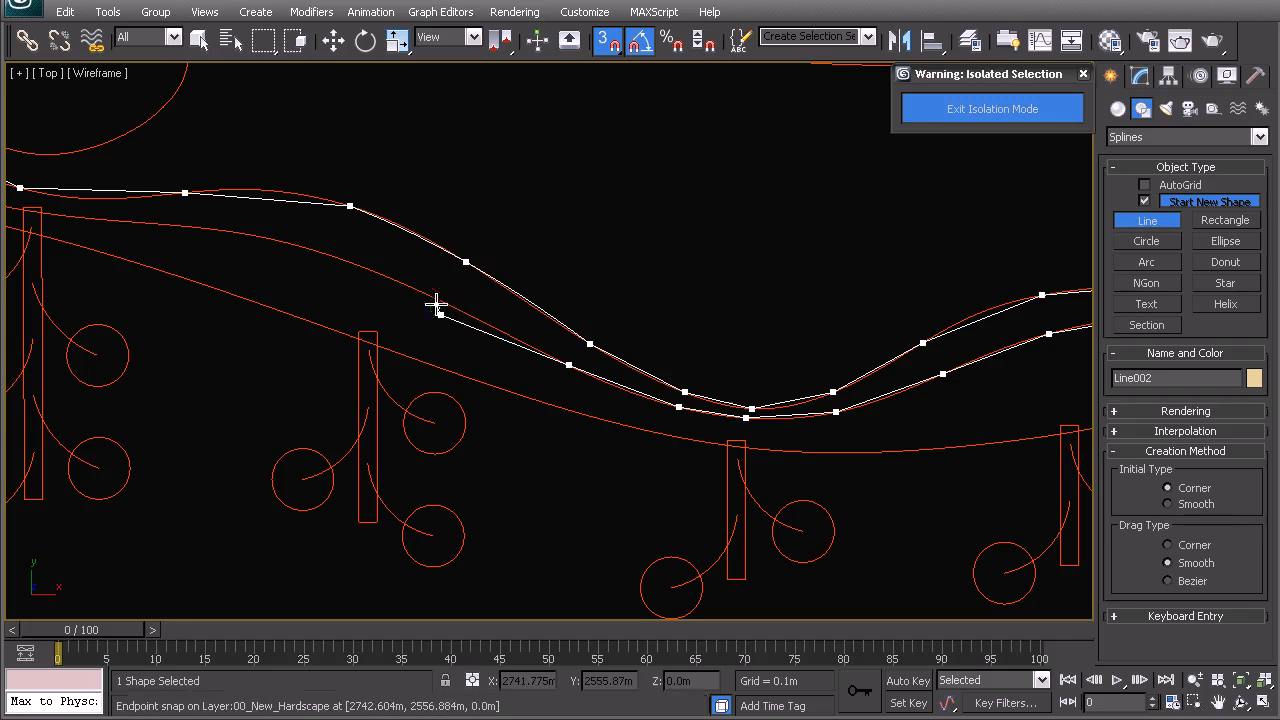
pyautogui.click(441, 305)
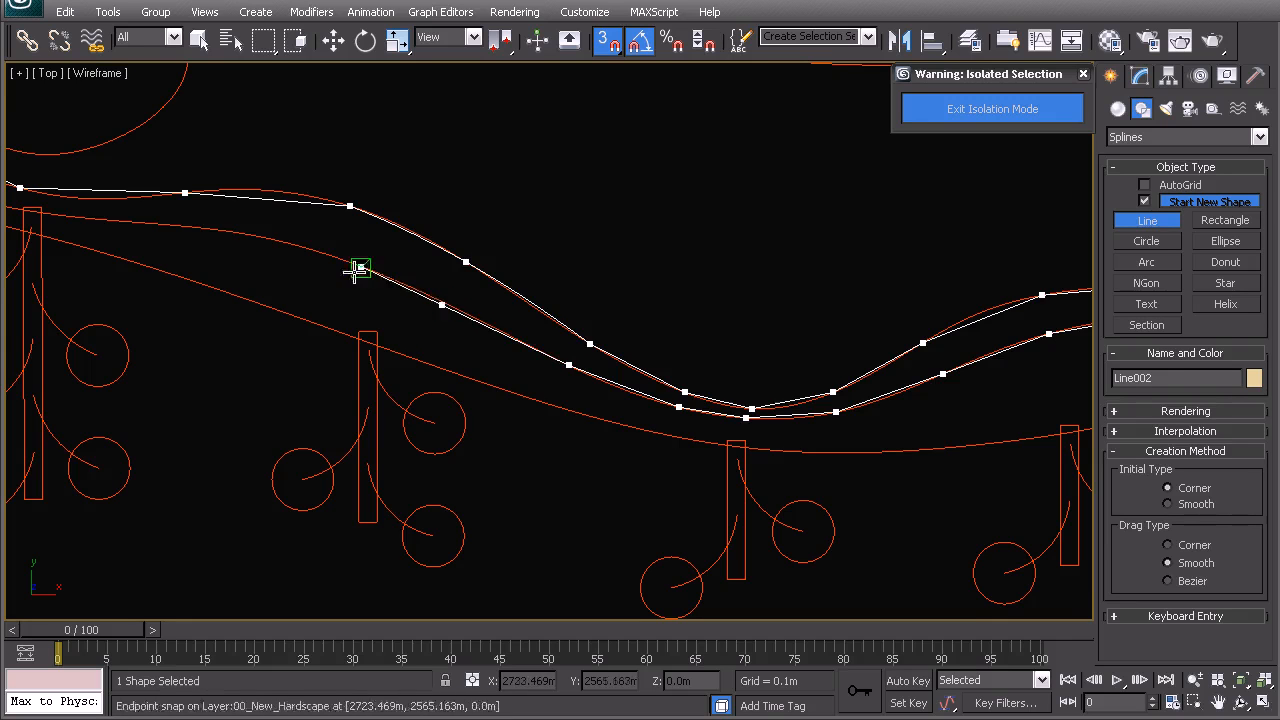
pyautogui.press('BackSpace')
pyautogui.click(431, 297)
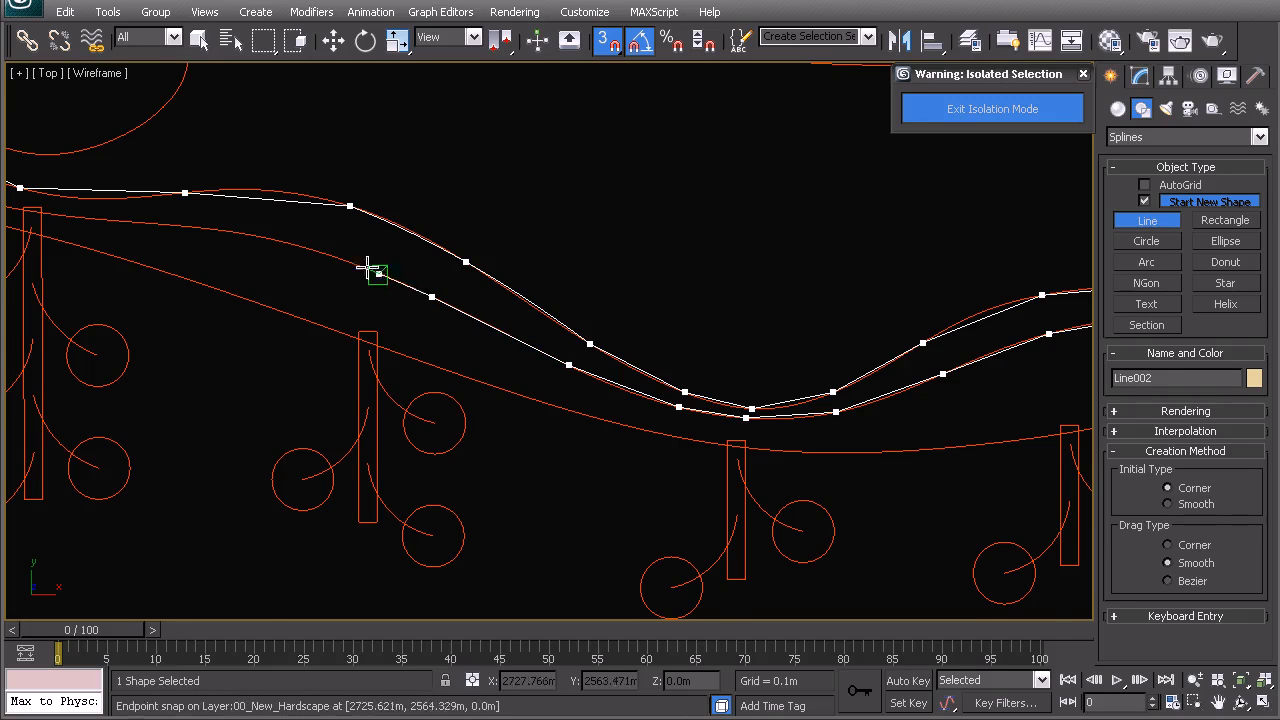
pyautogui.click(326, 254)
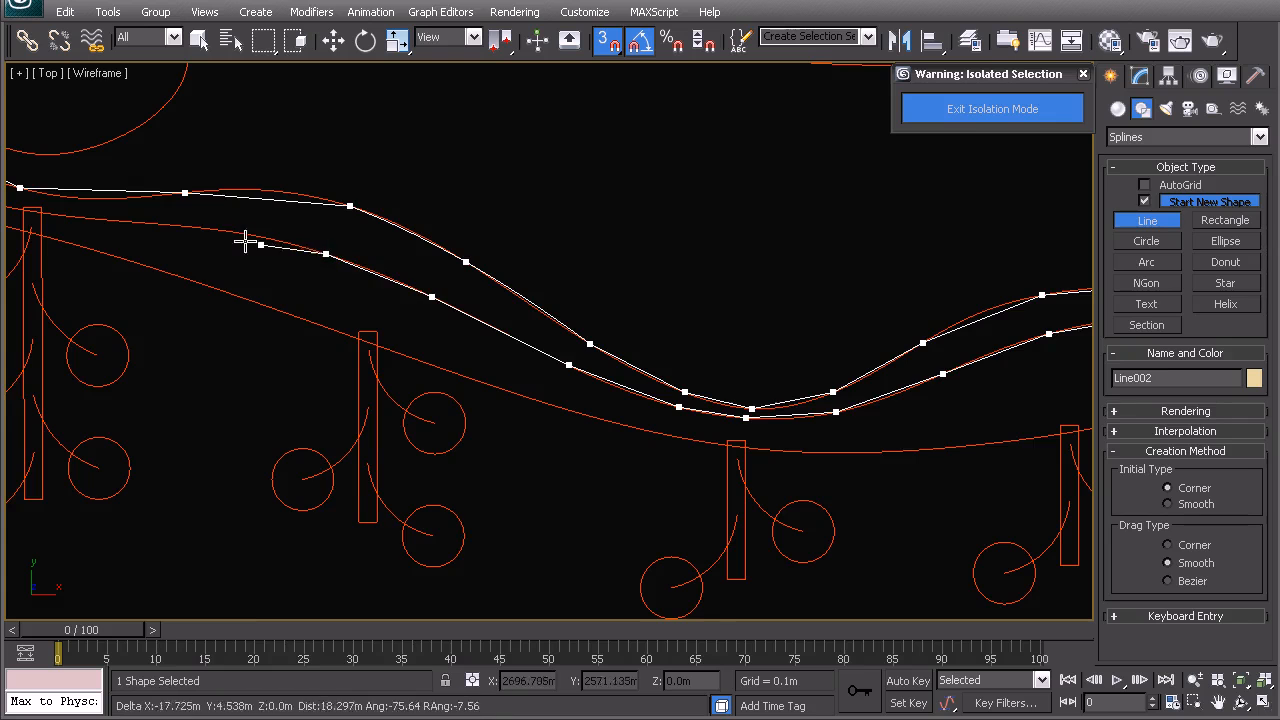
pyautogui.click(176, 226)
pyautogui.moveTo(176, 226); pyautogui.dragTo(492, 316, button='middle')
pyautogui.click(325, 294)
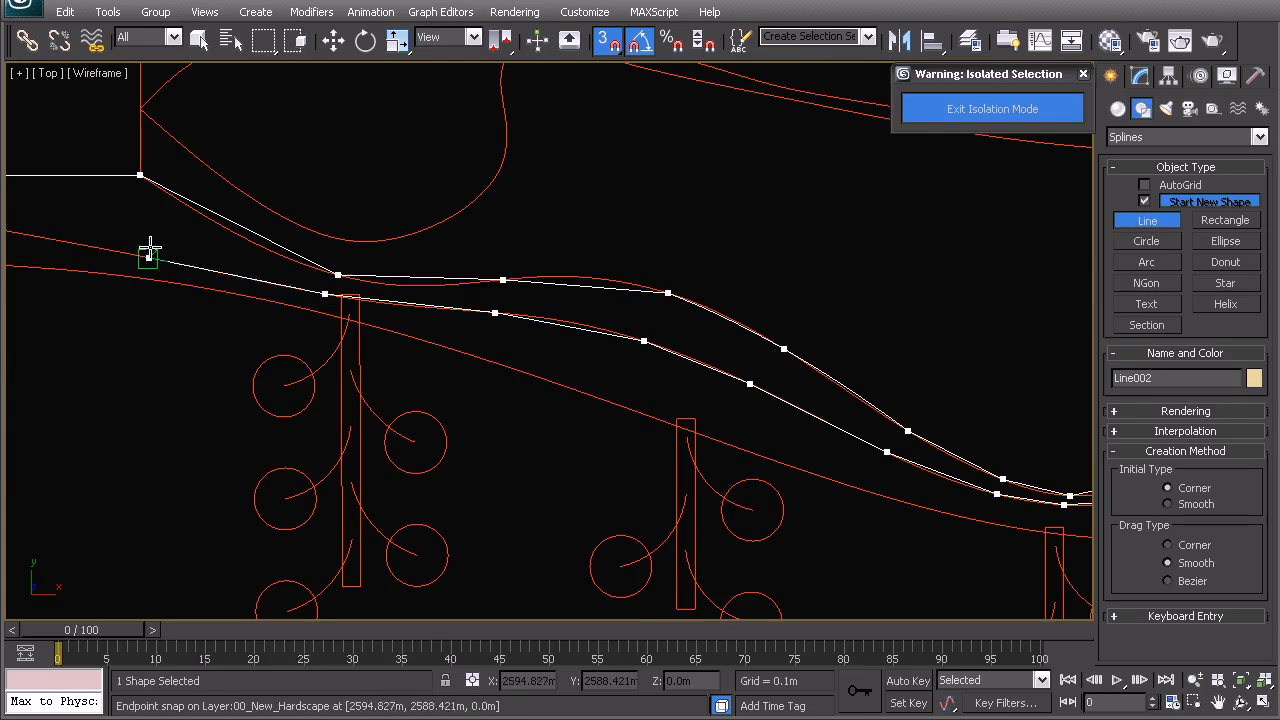
pyautogui.moveTo(149, 250); pyautogui.dragTo(560, 344, button='middle')
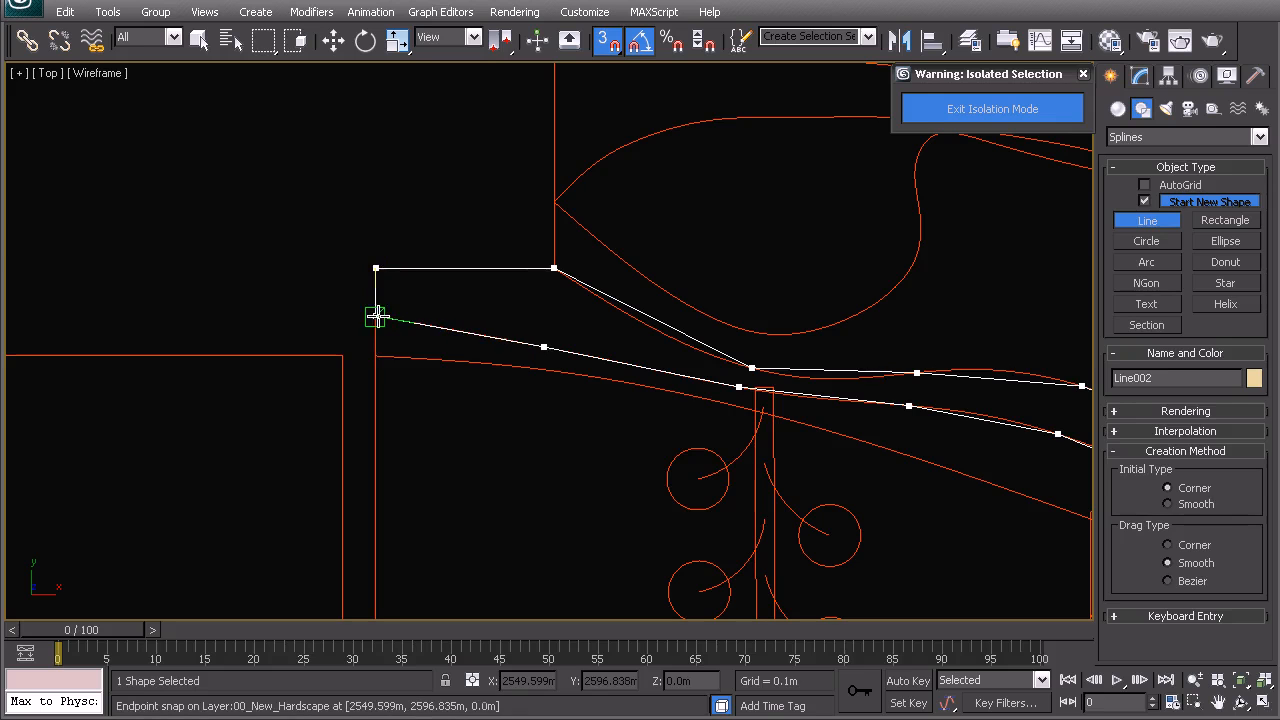
pyautogui.click(375, 315)
pyautogui.click(604, 508)
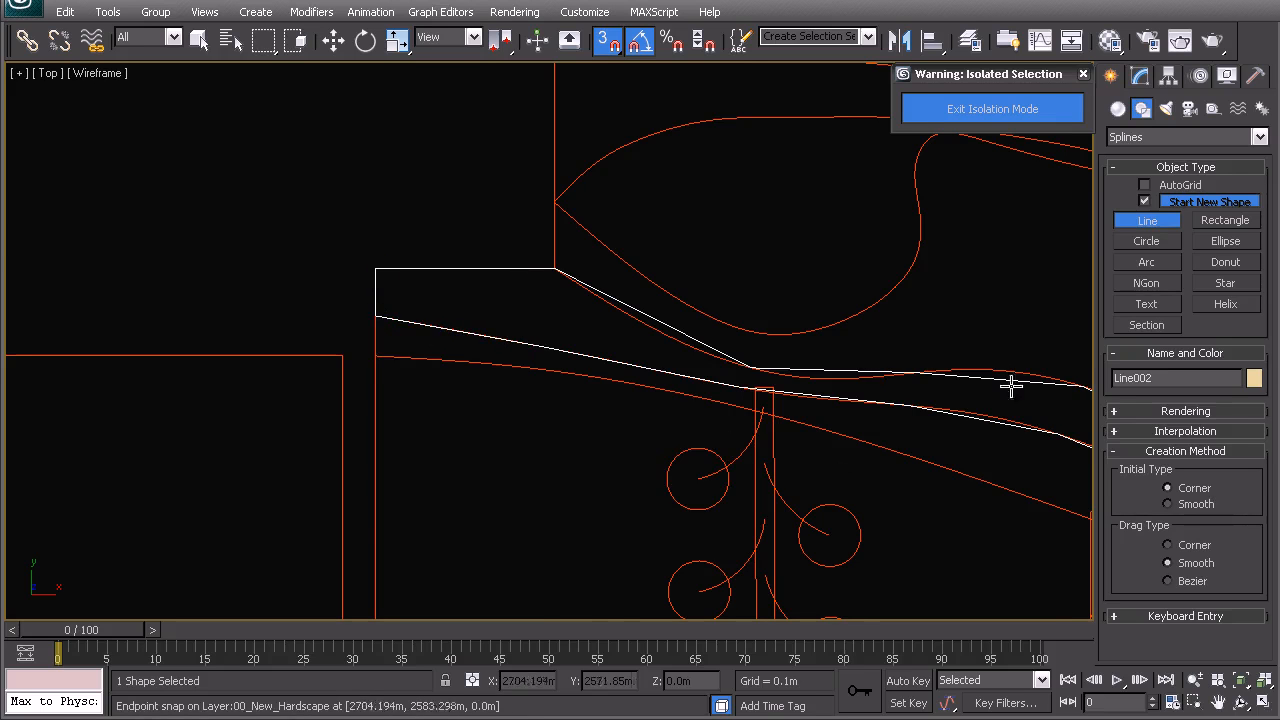
pyautogui.click(1140, 78)
pyautogui.moveTo(748, 229)
pyautogui.mouseDown(button='middle')
pyautogui.moveTo(658, 372)
pyautogui.moveTo(623, 366)
pyautogui.mouseUp(button='middle')
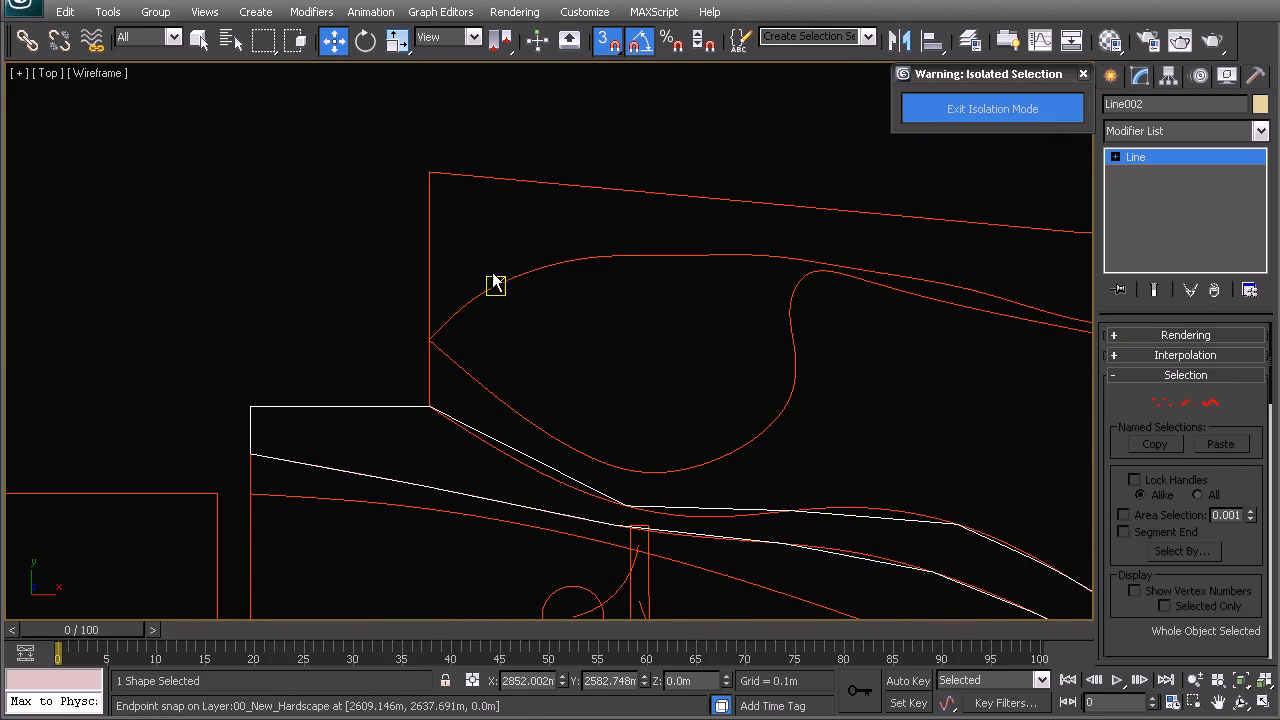
# - Start a new Line added to Line002, with Start New Shape unchecked
pyautogui.scroll(-4, 520, 331)
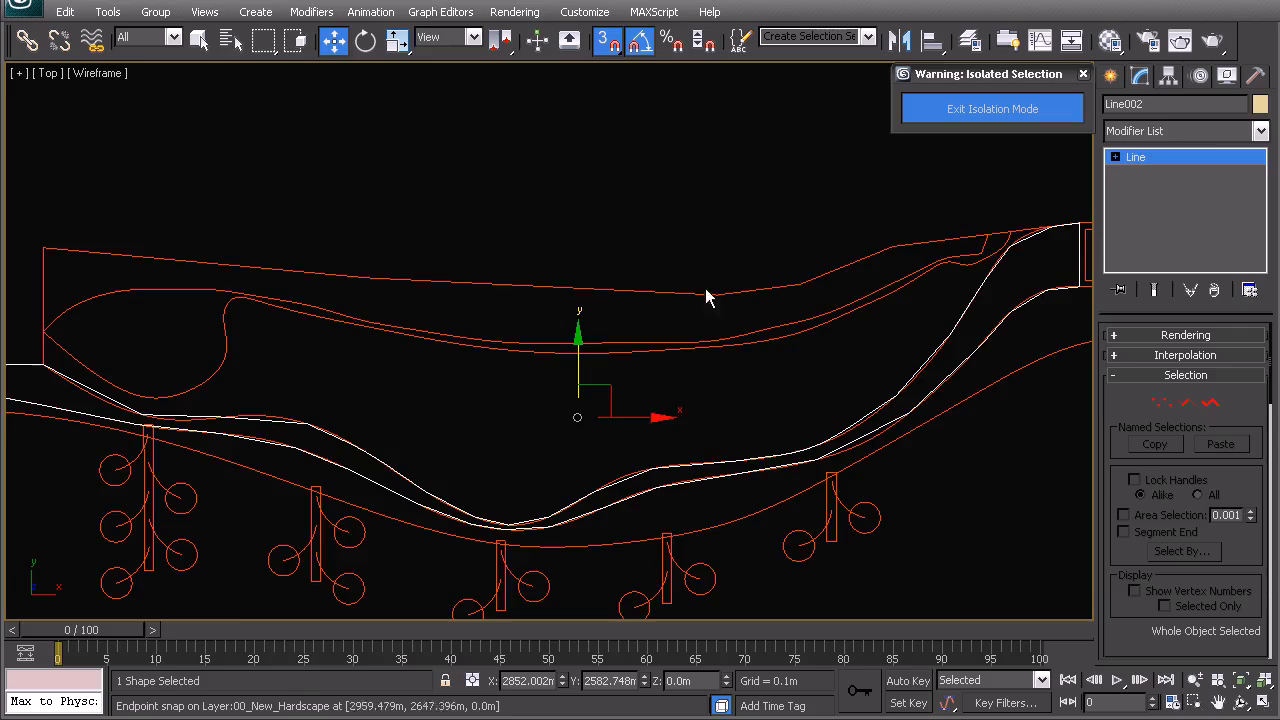
pyautogui.moveTo(227, 372); pyautogui.dragTo(404, 355, button='middle')
pyautogui.scroll(2, 380, 351)
pyautogui.moveTo(317, 342); pyautogui.dragTo(428, 330, button='middle')
pyautogui.click(1111, 76)
pyautogui.click(1147, 220)
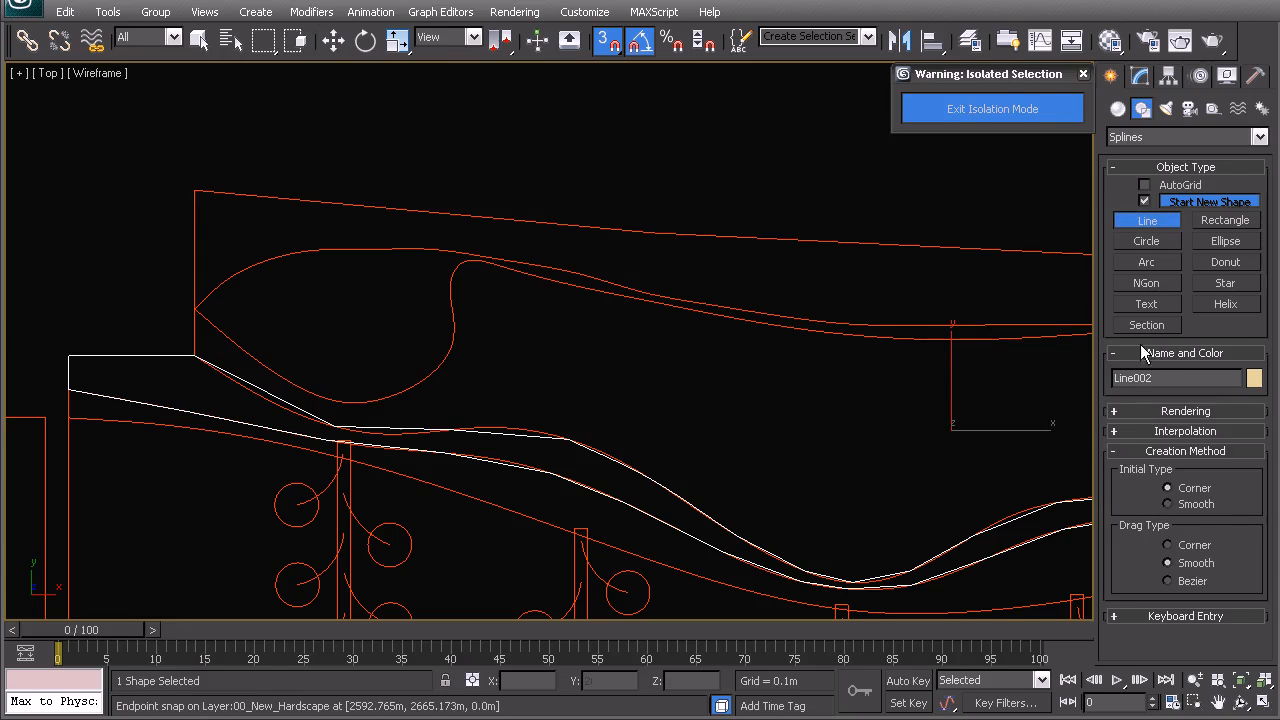
pyautogui.click(1144, 202)
pyautogui.click(213, 204)
pyautogui.click(195, 356)
pyautogui.press('BackSpace')
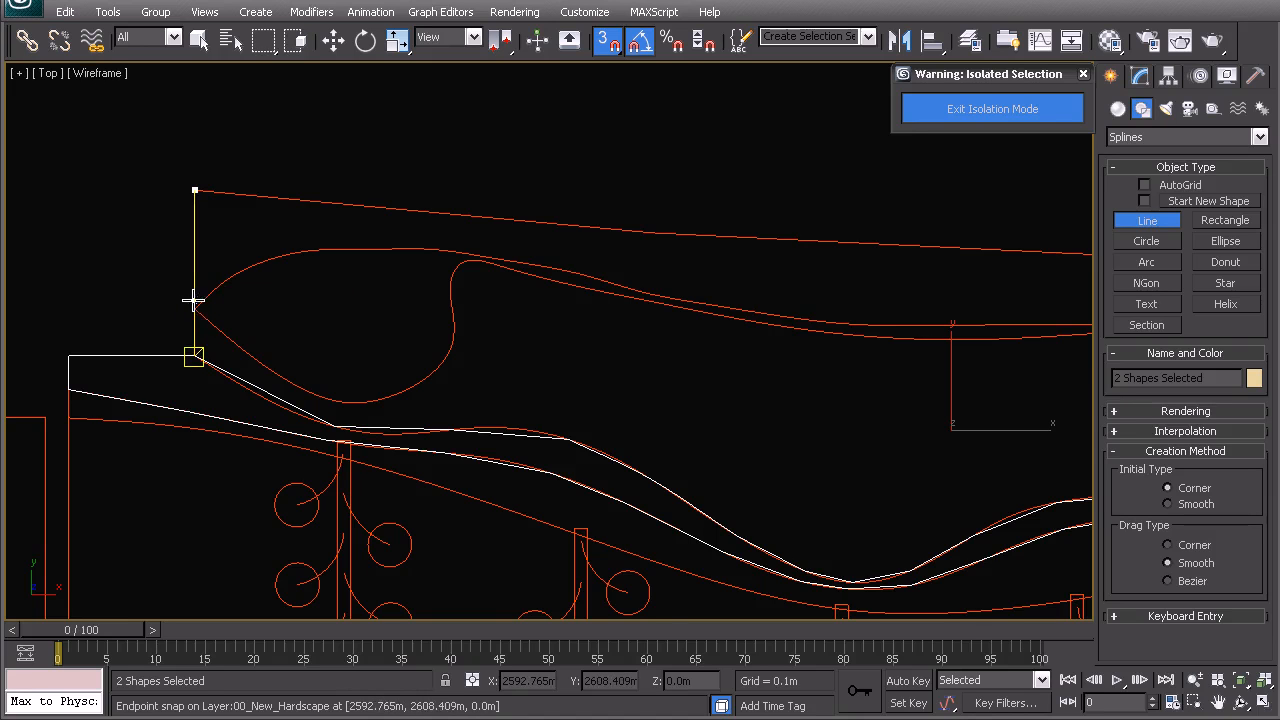
# - Snap vertices from the walkway corner along the upper curved bed border to the podium notch
pyautogui.scroll(5, 185, 318)
pyautogui.moveTo(171, 323); pyautogui.dragTo(550, 332, button='middle')
pyautogui.moveTo(357, 308); pyautogui.dragTo(754, 371, button='middle')
pyautogui.click(323, 345)
pyautogui.scroll(-3, 514, 462)
pyautogui.click(681, 472)
pyautogui.click(793, 407)
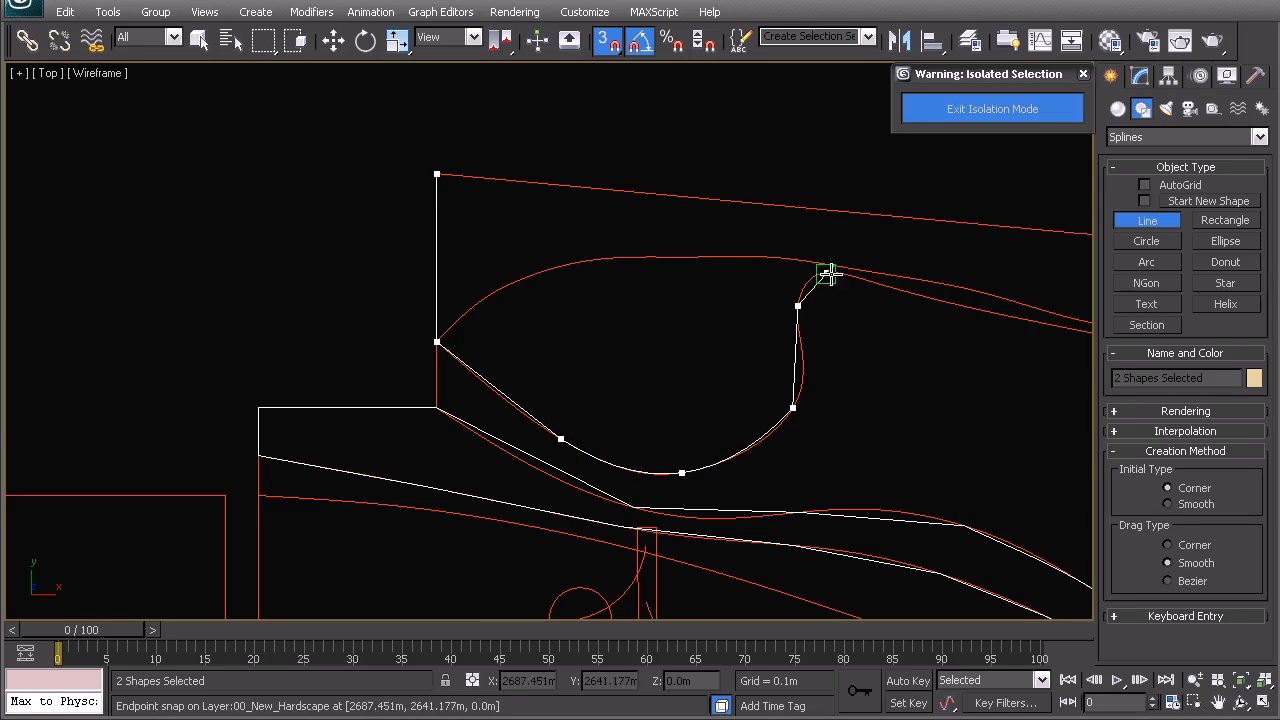
pyautogui.click(953, 305)
pyautogui.moveTo(1048, 354); pyautogui.dragTo(546, 337, button='middle')
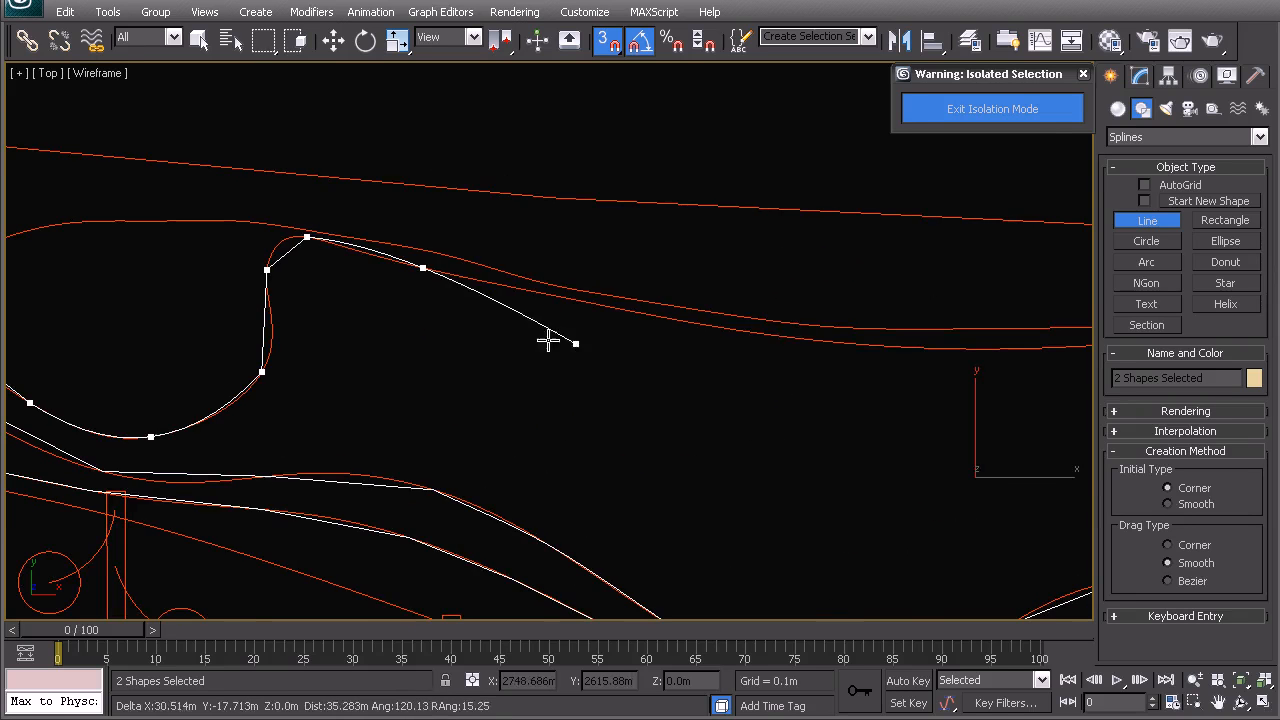
pyautogui.click(592, 303)
pyautogui.click(778, 338)
pyautogui.click(970, 349)
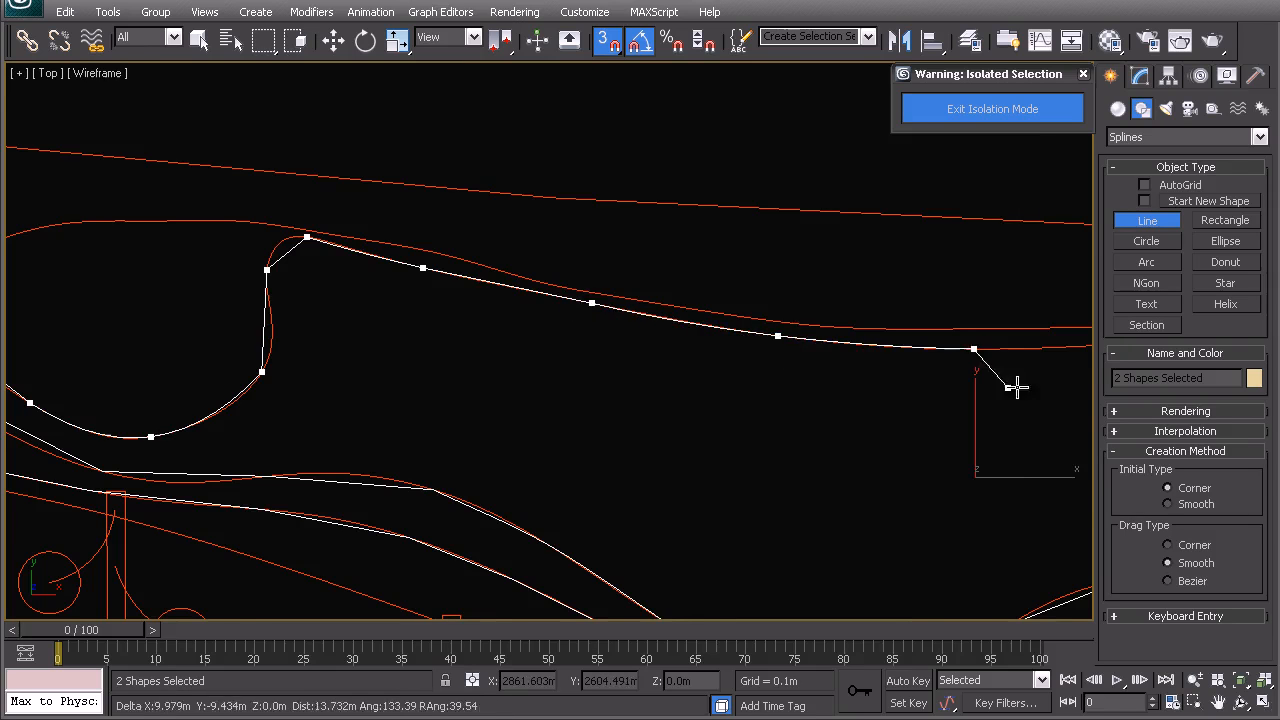
pyautogui.moveTo(1010, 369); pyautogui.dragTo(544, 337, button='middle')
pyautogui.click(632, 318)
pyautogui.click(839, 298)
pyautogui.moveTo(946, 280); pyautogui.dragTo(546, 340, button='middle')
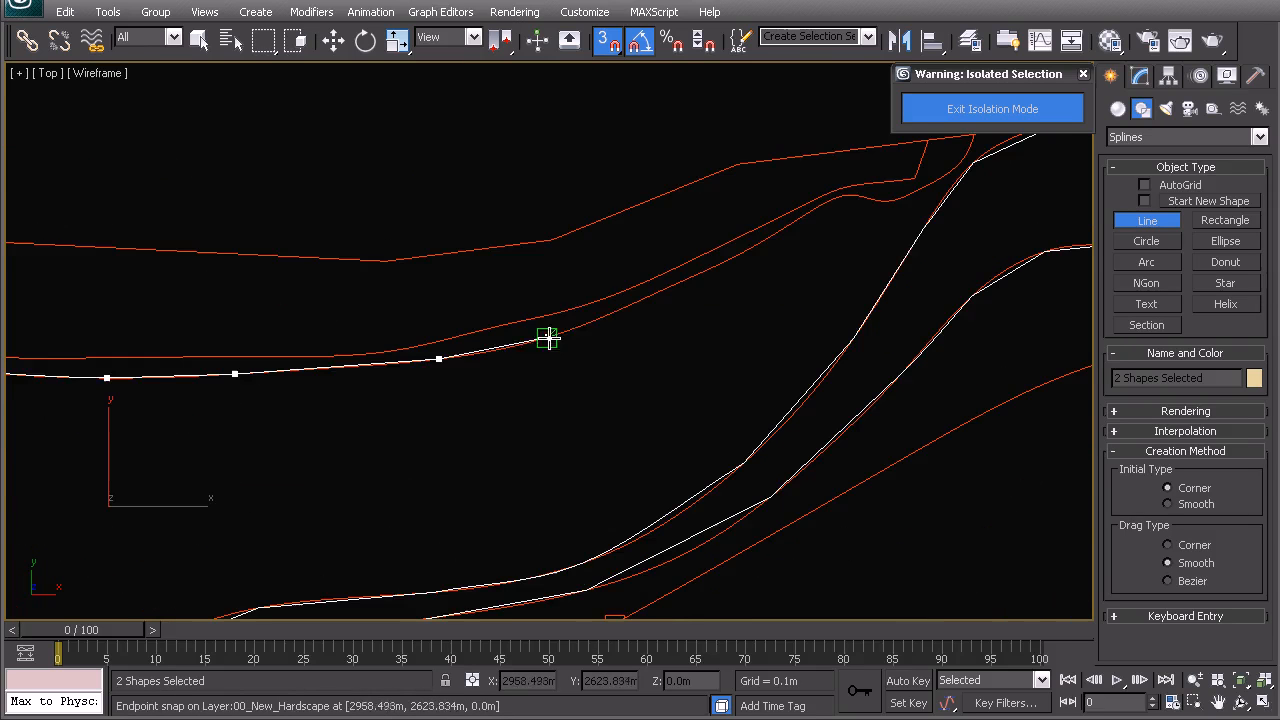
pyautogui.click(610, 313)
pyautogui.click(764, 240)
pyautogui.click(840, 197)
pyautogui.moveTo(869, 198); pyautogui.dragTo(553, 342, button='middle')
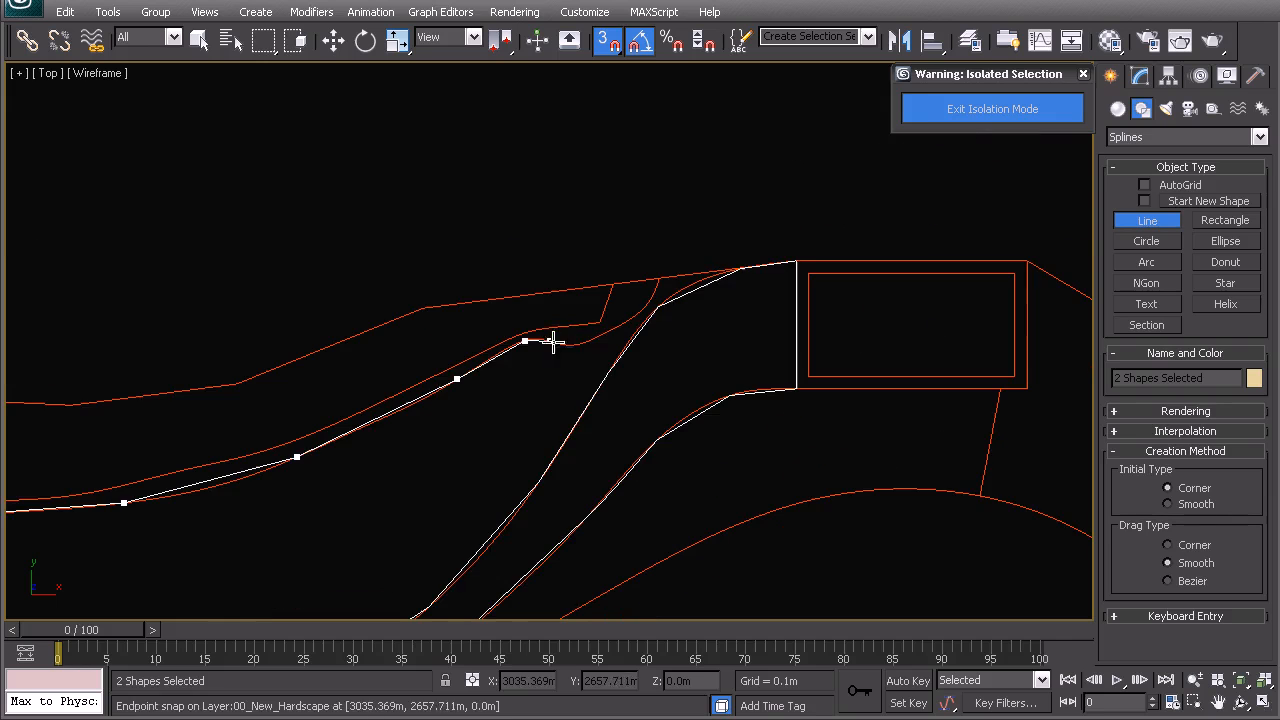
pyautogui.click(570, 345)
pyautogui.click(607, 331)
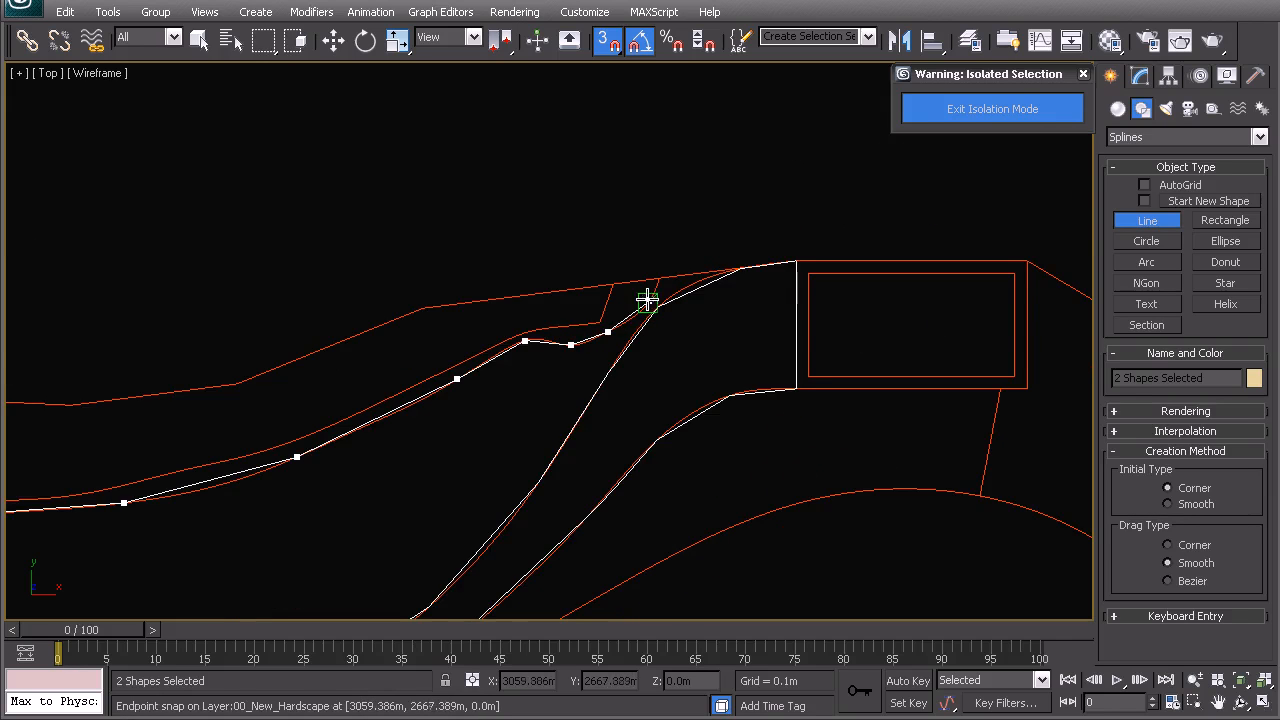
pyautogui.click(658, 280)
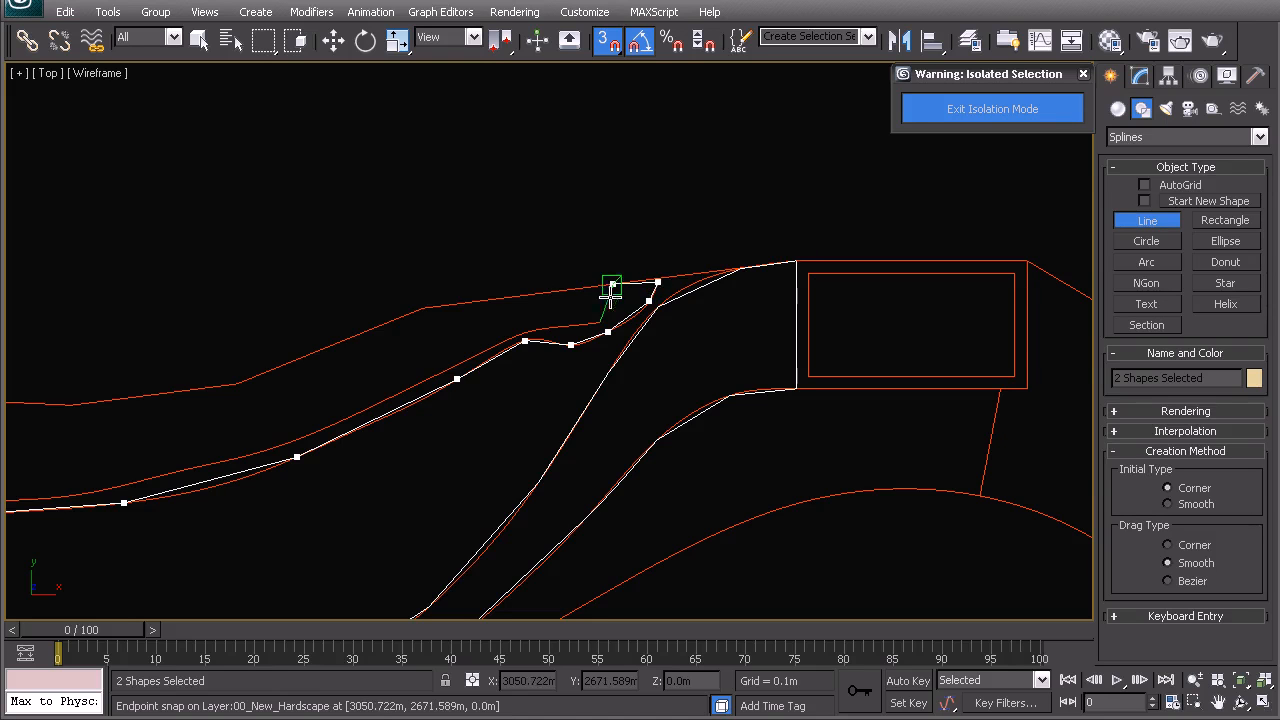
# - Trace back along the upper edge and close the outline at its first vertex
pyautogui.click(423, 307)
pyautogui.click(237, 383)
pyautogui.click(70, 405)
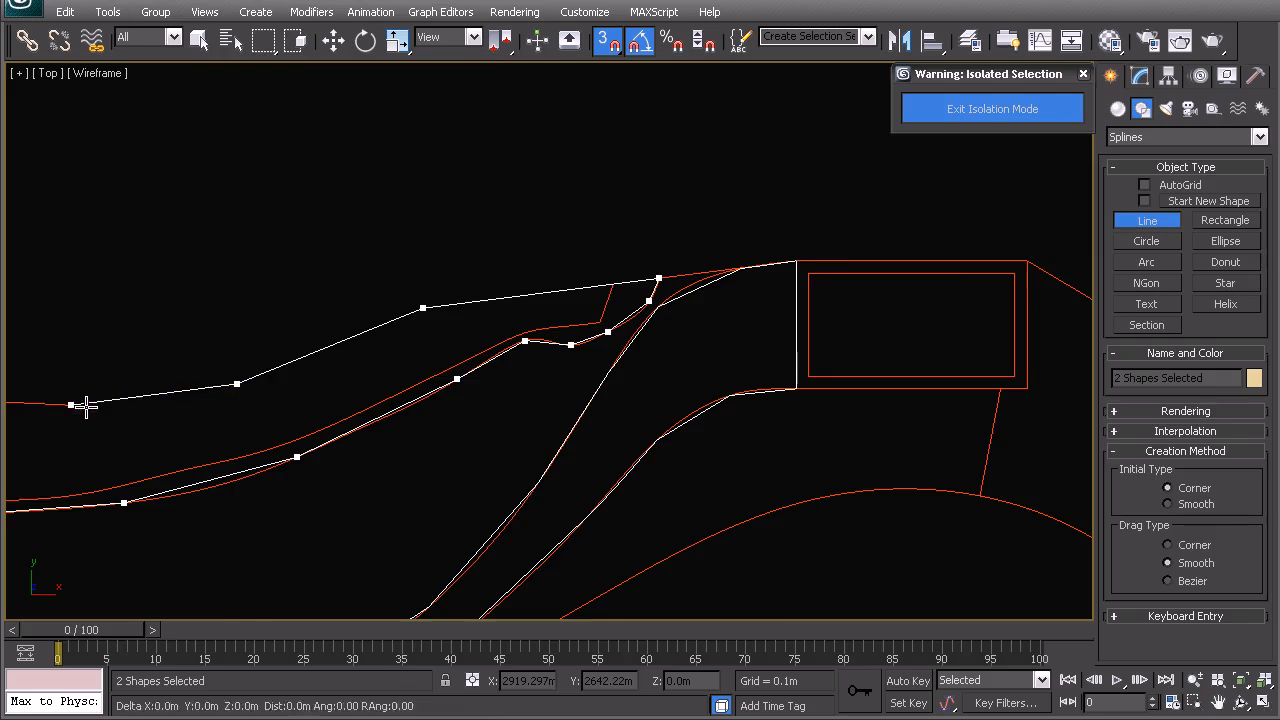
pyautogui.press('i')
pyautogui.press('i')
pyautogui.press('i')
pyautogui.click(376, 323)
pyautogui.press('i')
pyautogui.click(24, 288)
pyautogui.click(600, 509)
pyautogui.scroll(-4, 440, 449)
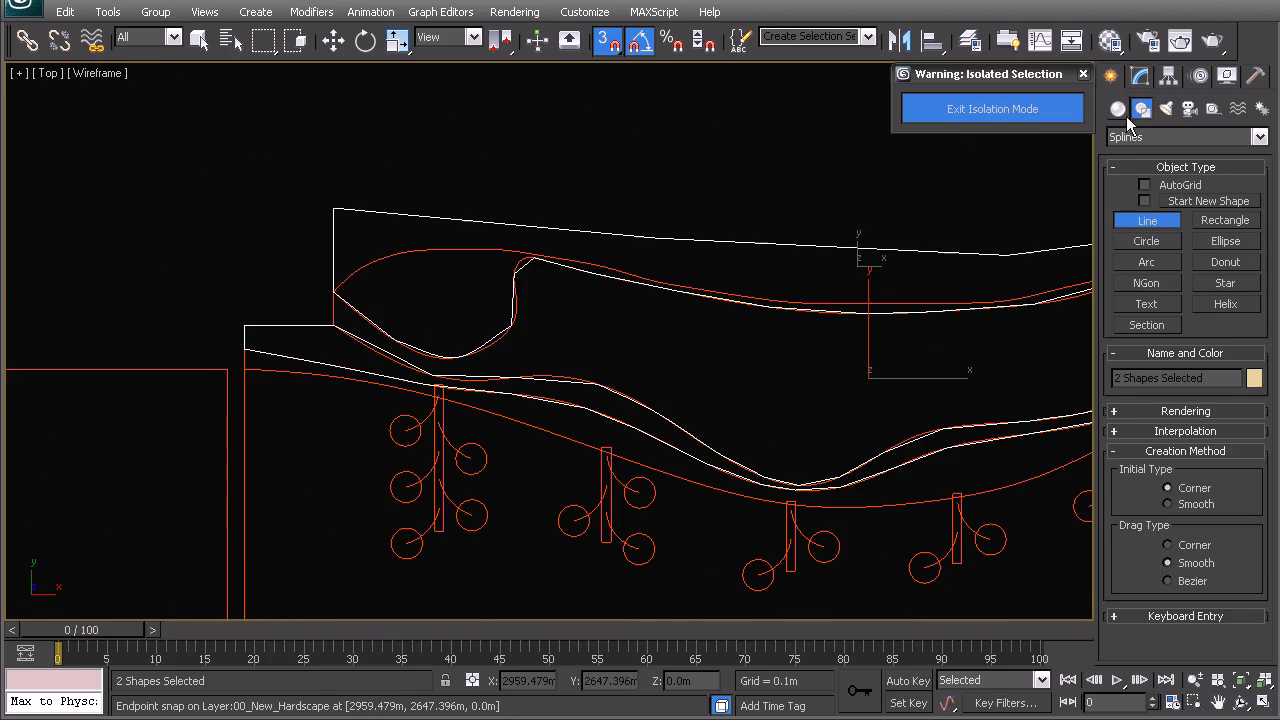
pyautogui.click(1140, 76)
# - At Vertex level with snapping off, select the vertices along the outline's curved sections
pyautogui.click(1161, 402)
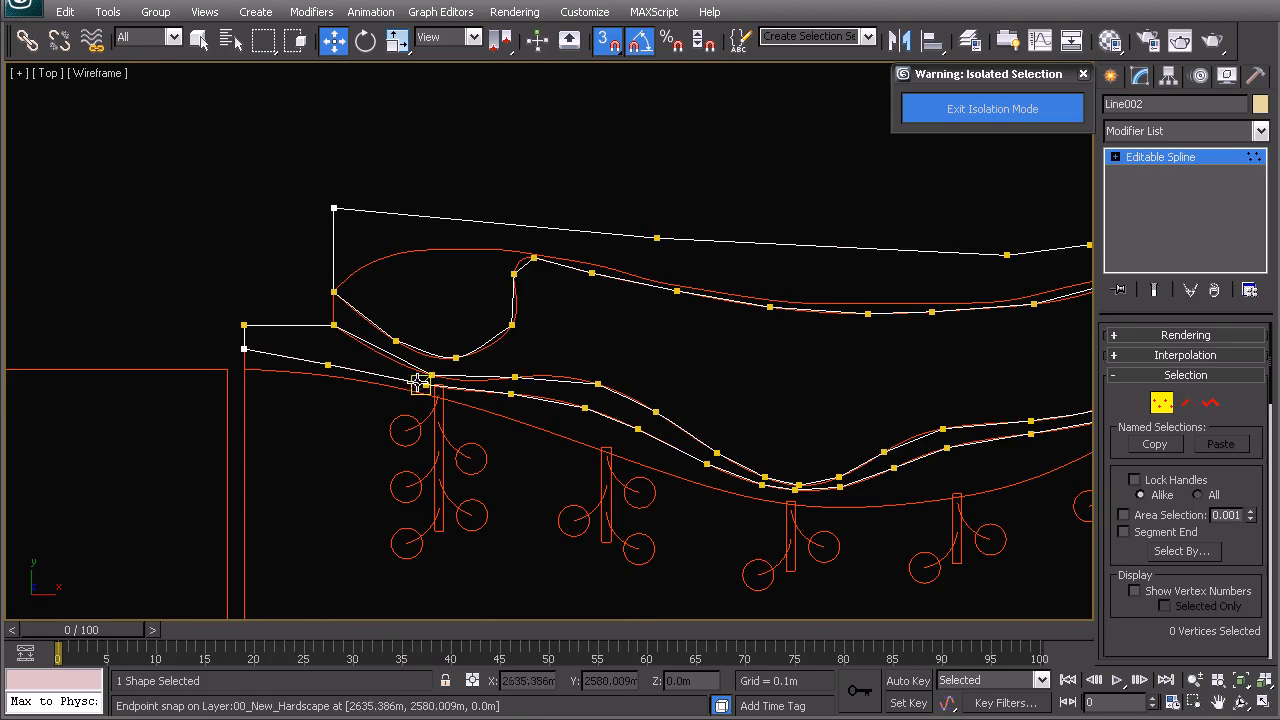
pyautogui.press('s')
pyautogui.moveTo(398, 345); pyautogui.dragTo(396, 341)
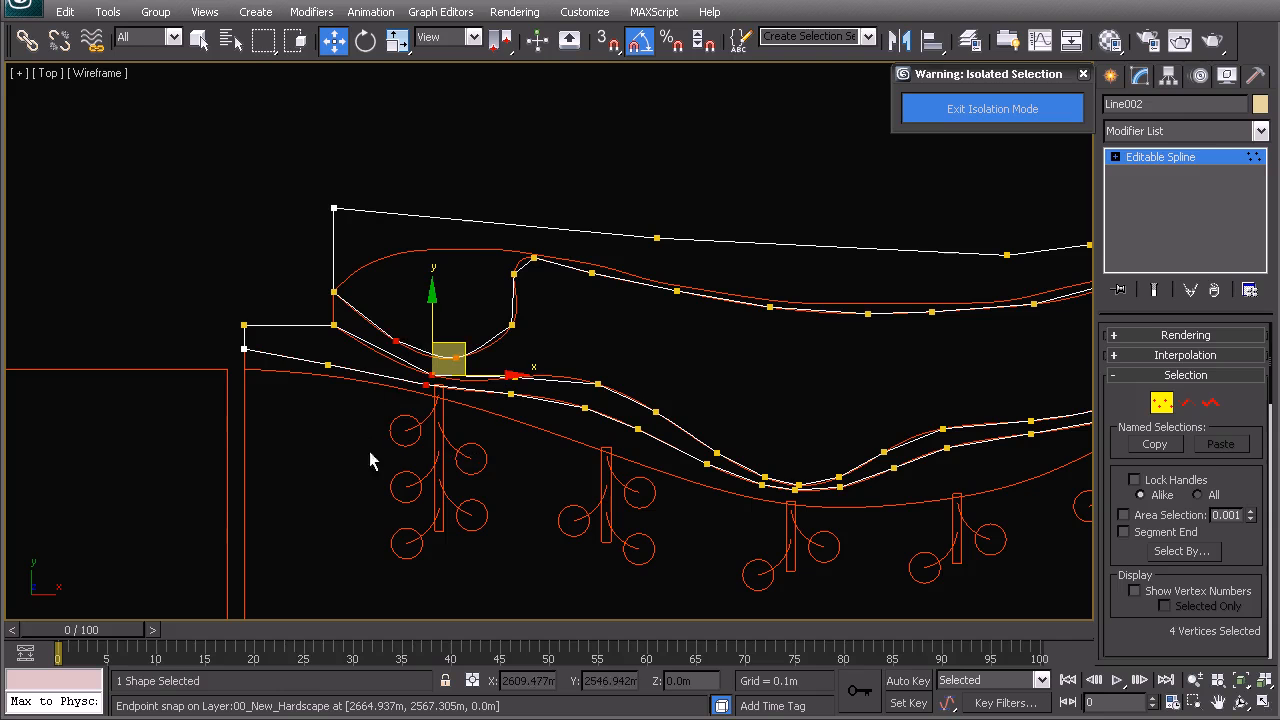
pyautogui.keyDown('ctrl'); pyautogui.moveTo(482, 345); pyautogui.dragTo(484, 265); pyautogui.keyUp('ctrl')
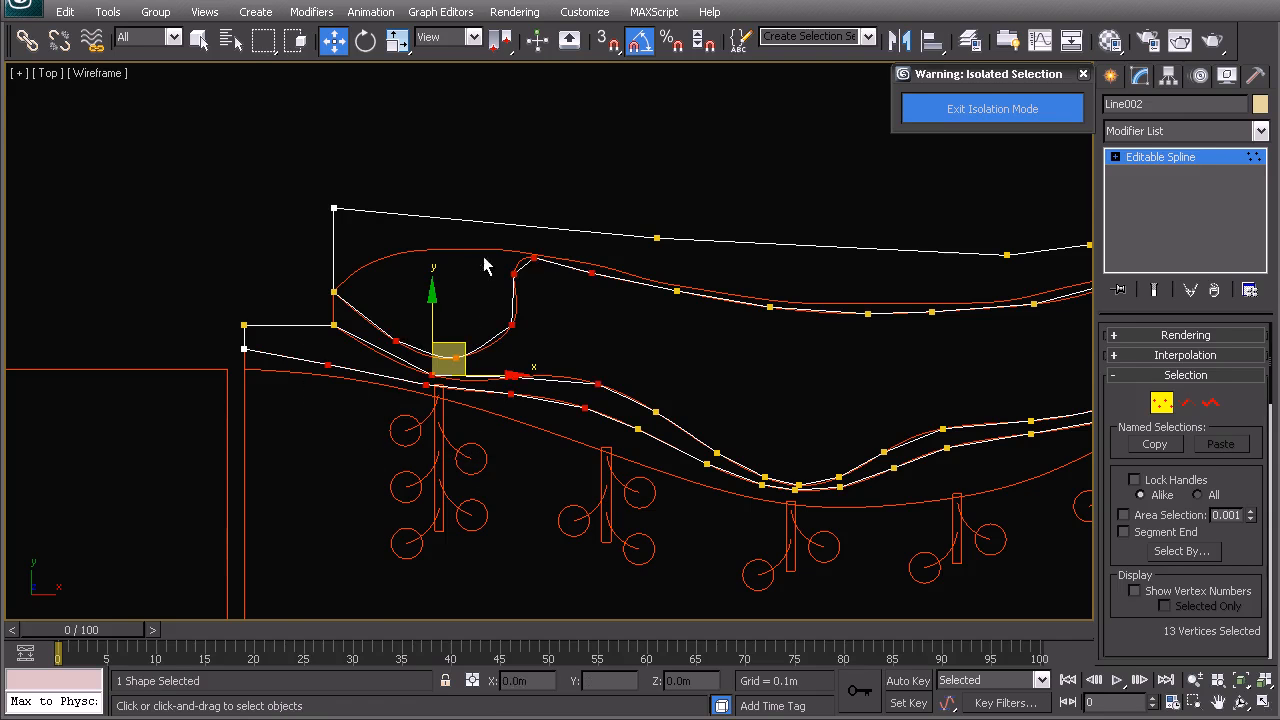
pyautogui.keyDown('ctrl'); pyautogui.moveTo(609, 347); pyautogui.dragTo(567, 275); pyautogui.keyUp('ctrl')
pyautogui.moveTo(880, 425); pyautogui.dragTo(659, 404, button='middle')
pyautogui.keyDown('ctrl'); pyautogui.moveTo(911, 556); pyautogui.dragTo(853, 535); pyautogui.keyUp('ctrl')
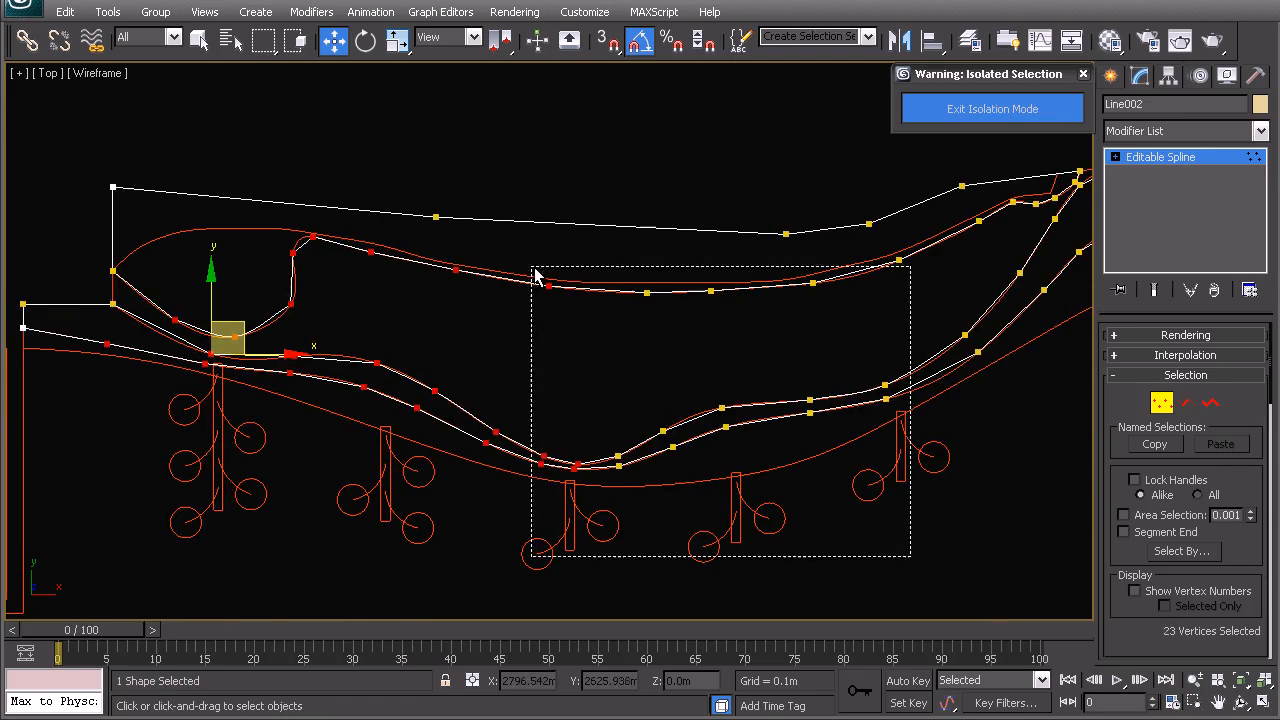
pyautogui.keyDown('ctrl'); pyautogui.moveTo(535, 275); pyautogui.dragTo(536, 276); pyautogui.keyUp('ctrl')
pyautogui.moveTo(1030, 408); pyautogui.dragTo(690, 478, button='middle')
pyautogui.scroll(4, 709, 357)
pyautogui.keyDown('ctrl'); pyautogui.moveTo(556, 313); pyautogui.dragTo(607, 289); pyautogui.keyUp('ctrl')
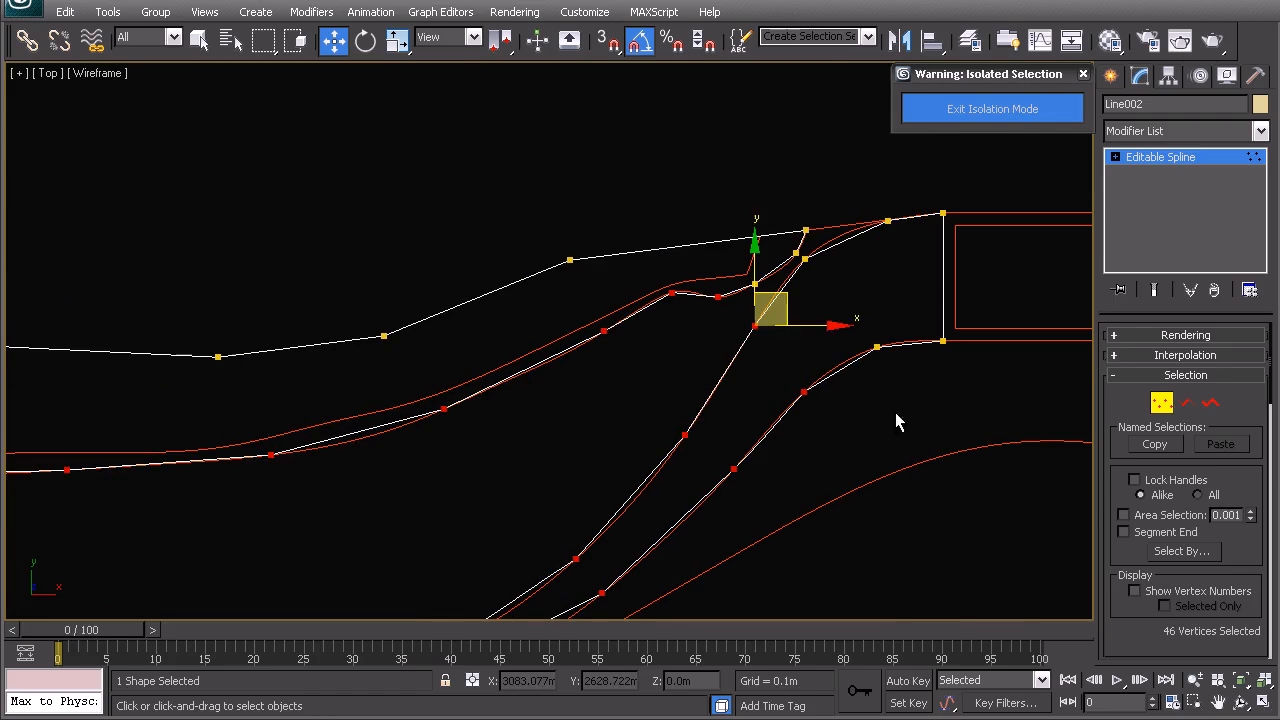
pyautogui.keyDown('ctrl'); pyautogui.moveTo(768, 249); pyautogui.dragTo(766, 247); pyautogui.keyUp('ctrl')
pyautogui.keyDown('ctrl'); pyautogui.moveTo(890, 246); pyautogui.dragTo(860, 192); pyautogui.keyUp('ctrl')
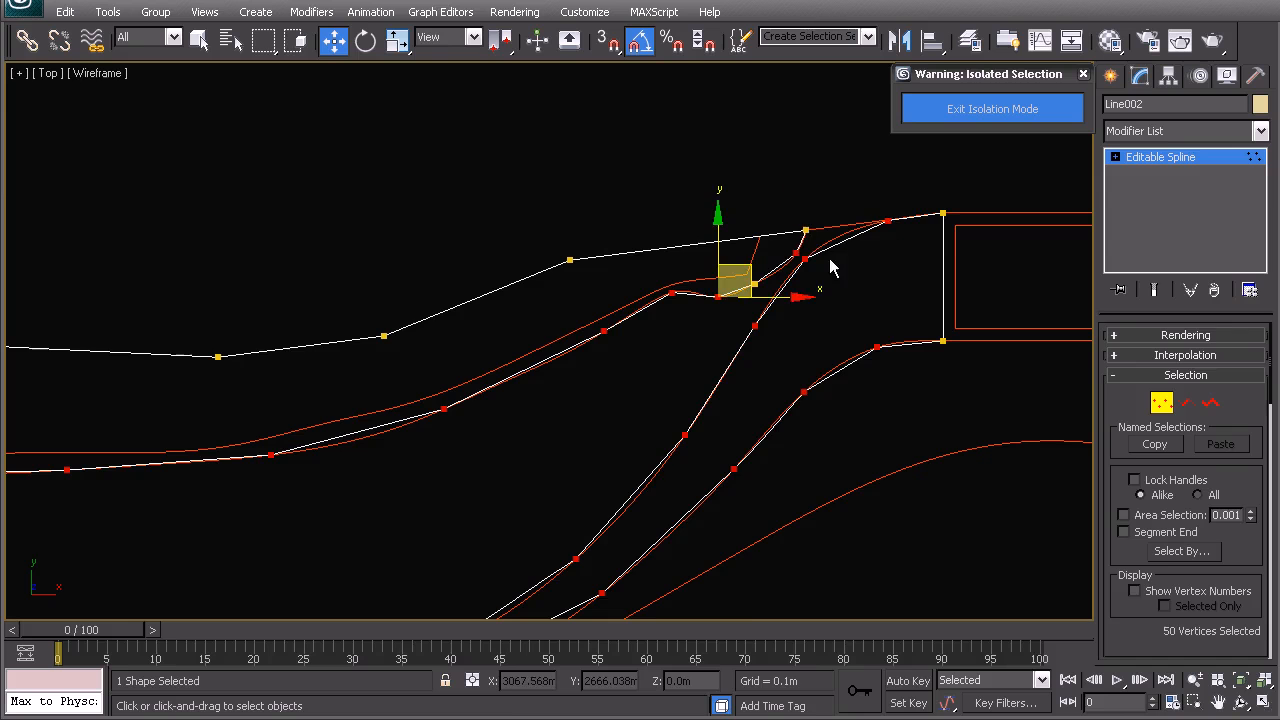
# - Set the selected vertices to Smooth
pyautogui.rightClick(770, 355)
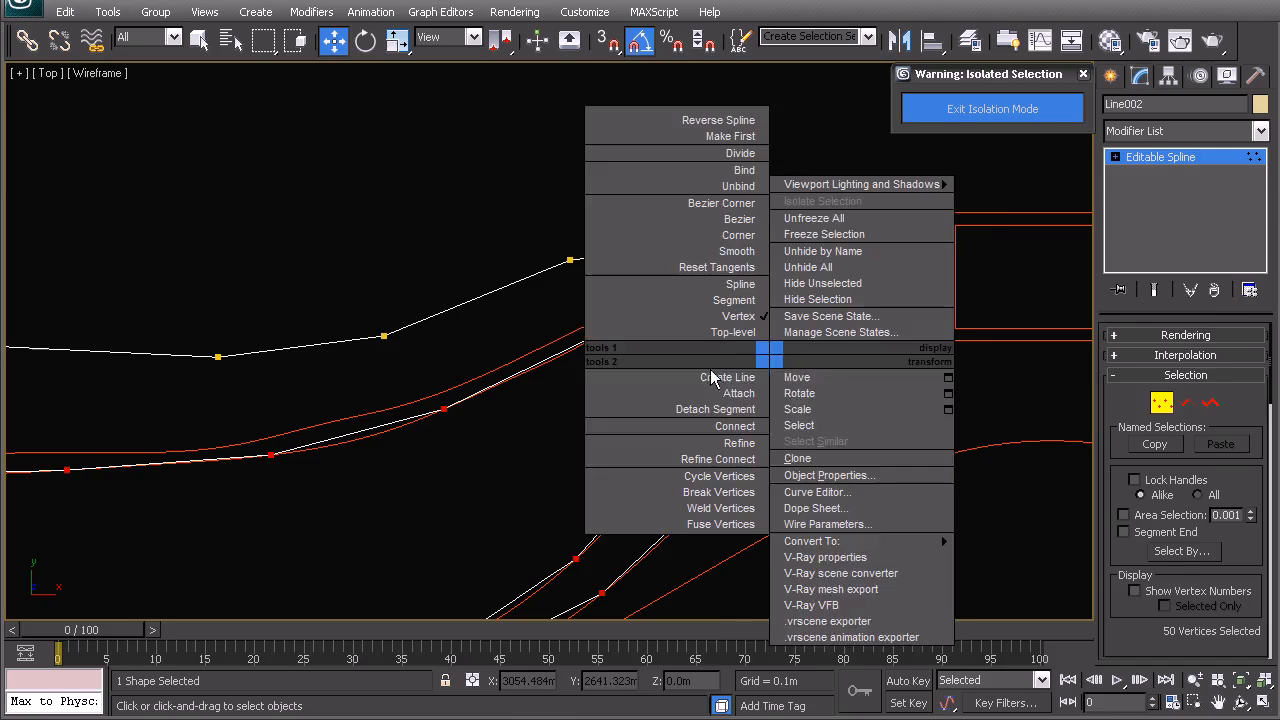
pyautogui.click(1070, 421)
pyautogui.rightClick(736, 355)
pyautogui.click(709, 254)
# - Move the stray vertex at the outline's left end onto the red walkway edge
pyautogui.moveTo(583, 493); pyautogui.dragTo(779, 292, button='middle')
pyautogui.click(769, 413)
pyautogui.scroll(-2, 710, 441)
pyautogui.moveTo(440, 470); pyautogui.dragTo(911, 348, button='middle')
pyautogui.moveTo(400, 310); pyautogui.dragTo(702, 323, button='middle')
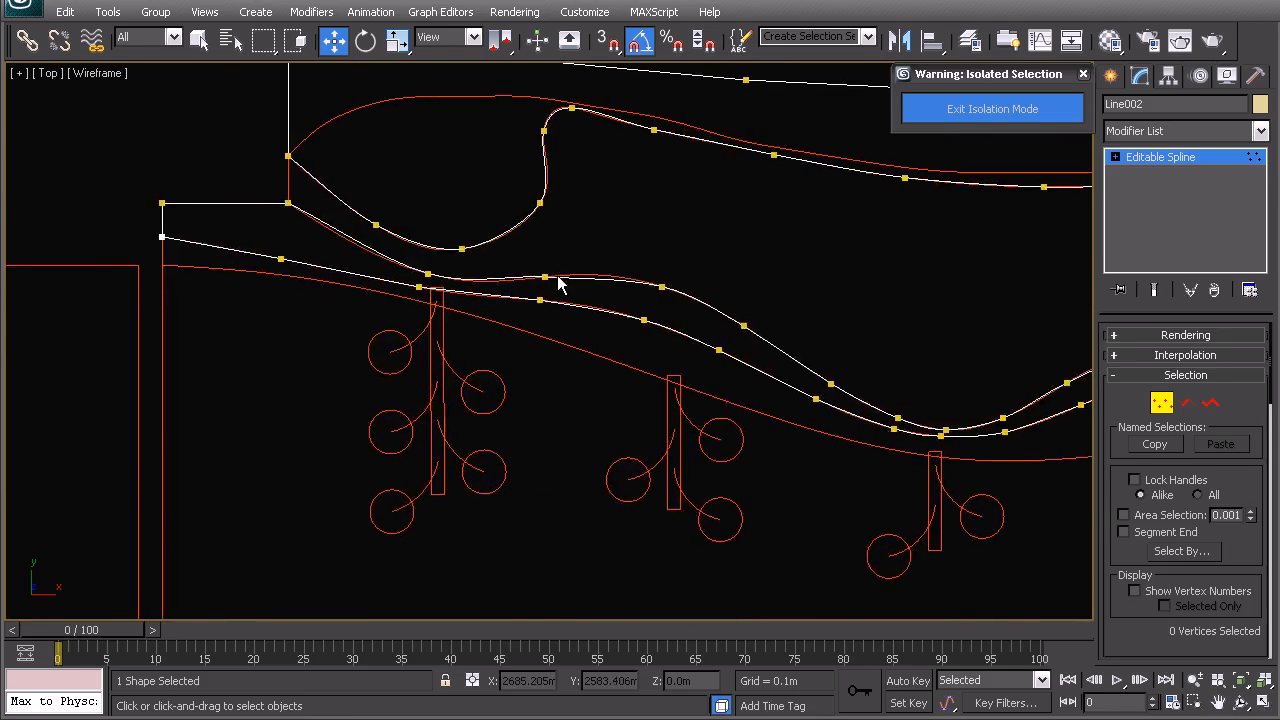
pyautogui.scroll(2, 540, 276)
pyautogui.moveTo(518, 270); pyautogui.dragTo(697, 338, button='middle')
pyautogui.moveTo(730, 361); pyautogui.dragTo(732, 362)
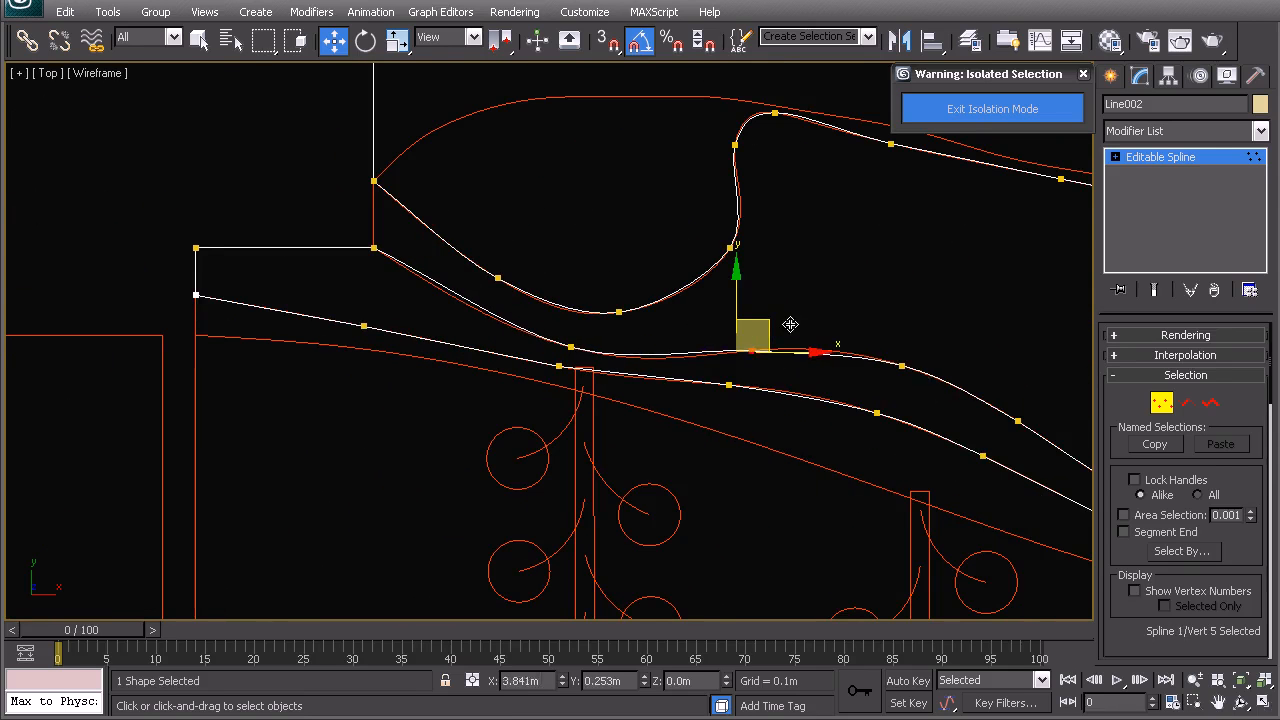
pyautogui.moveTo(806, 323); pyautogui.dragTo(806, 323)
pyautogui.moveTo(545, 333); pyautogui.dragTo(597, 356)
pyautogui.click(735, 298)
# - Nudge the vertex near the planters onto the edge and check the rest of the outline
pyautogui.moveTo(730, 328); pyautogui.dragTo(502, 332, button='middle')
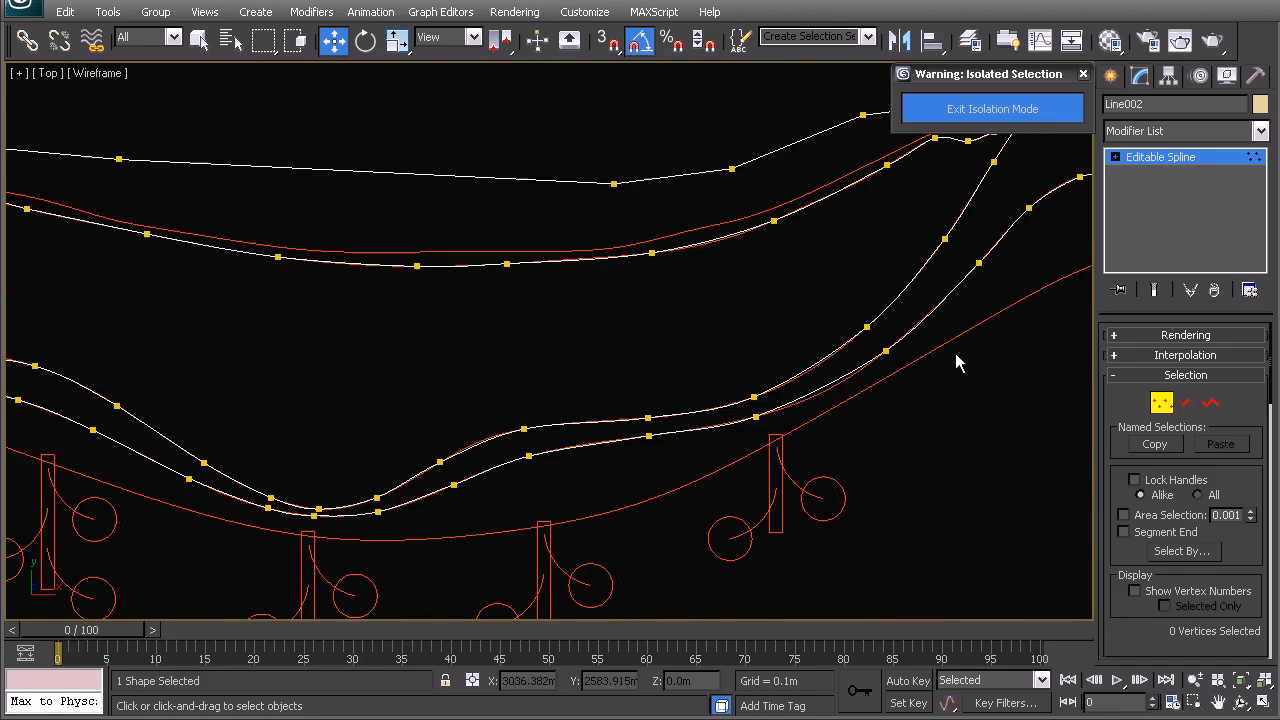
pyautogui.moveTo(955, 353); pyautogui.dragTo(806, 365, button='middle')
pyautogui.scroll(2, 806, 365)
pyautogui.moveTo(757, 508); pyautogui.dragTo(731, 426, button='middle')
pyautogui.moveTo(612, 478); pyautogui.dragTo(655, 508)
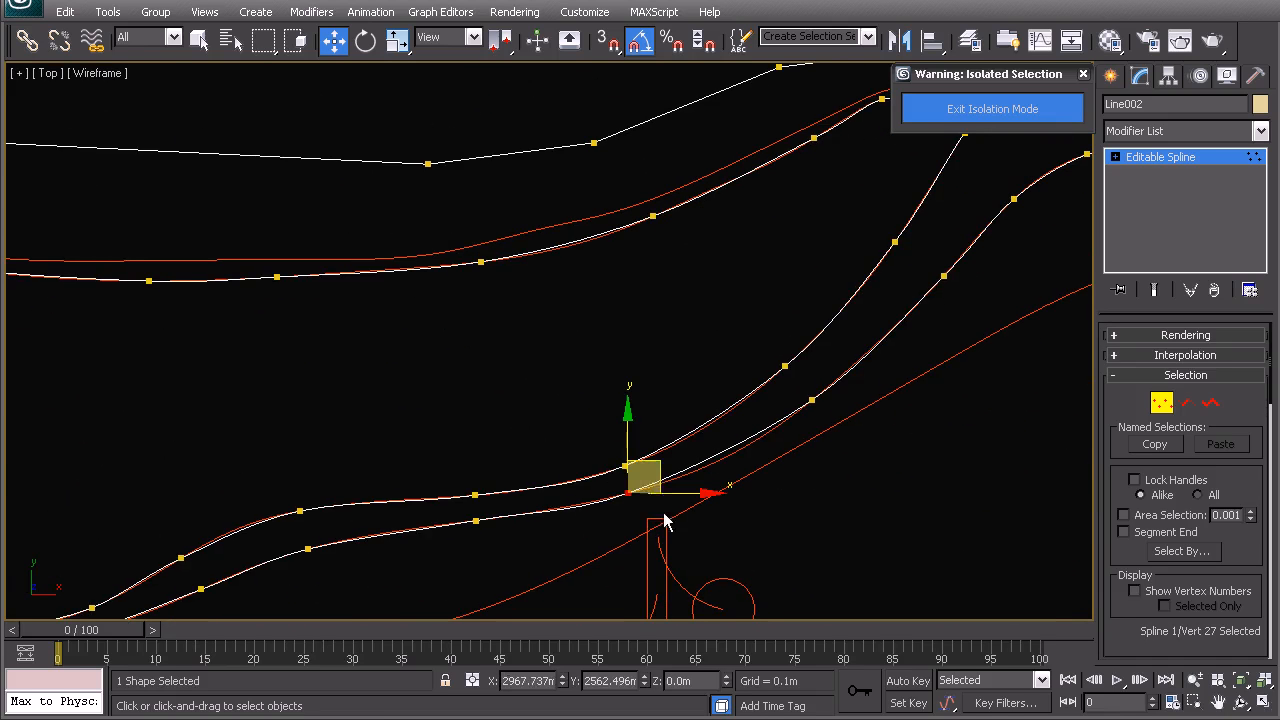
pyautogui.moveTo(655, 462); pyautogui.dragTo(670, 459)
pyautogui.moveTo(811, 410); pyautogui.dragTo(562, 488, button='middle')
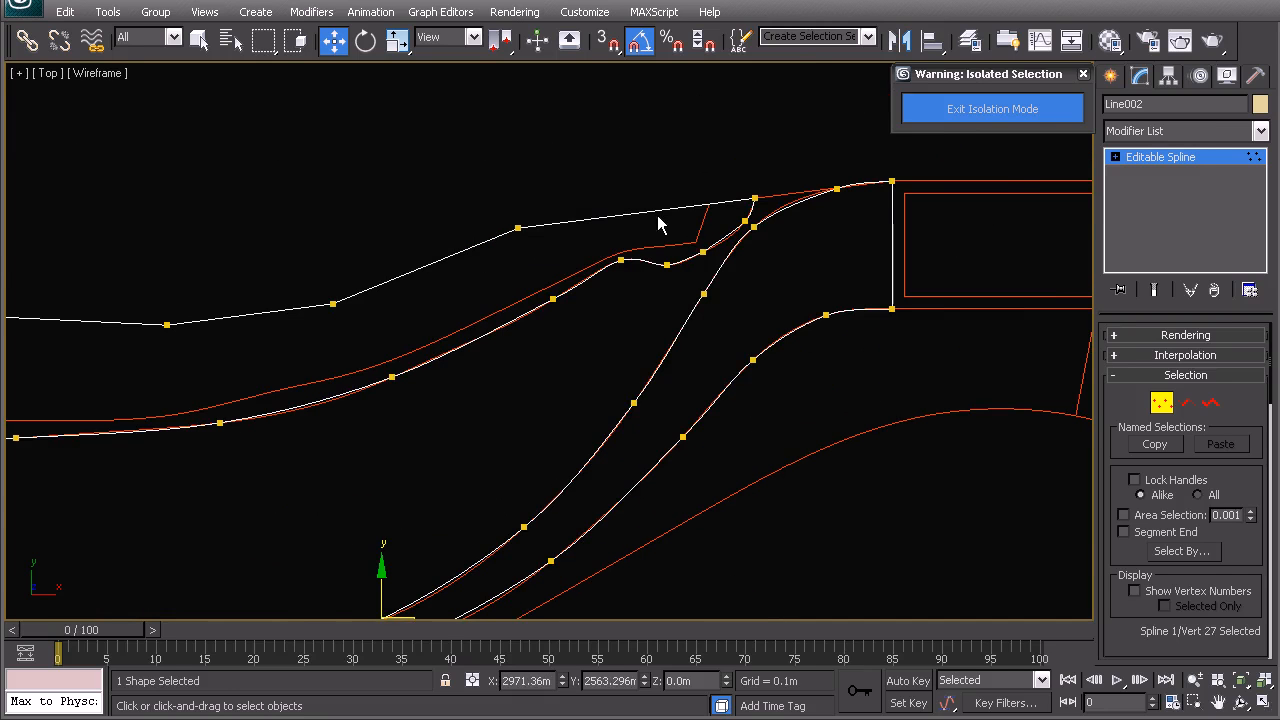
pyautogui.moveTo(454, 350); pyautogui.dragTo(790, 264, button='middle')
pyautogui.scroll(-2, 655, 419)
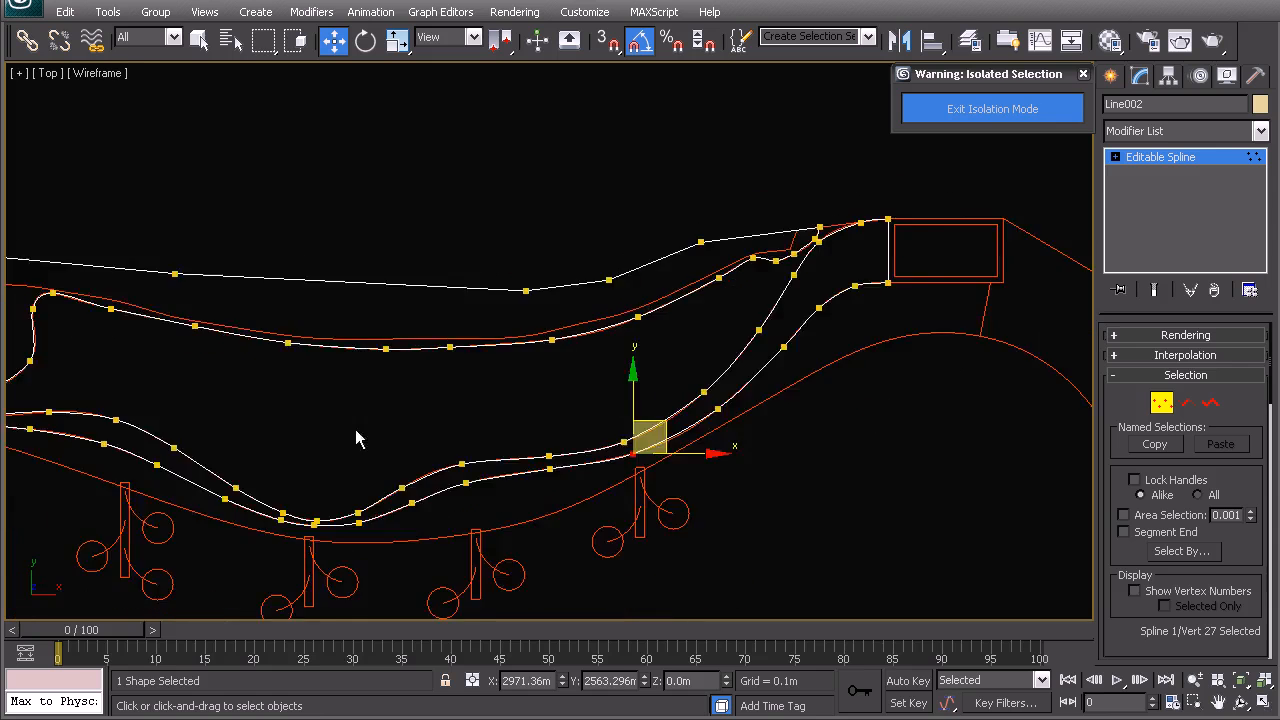
pyautogui.moveTo(357, 429); pyautogui.dragTo(671, 364, button='middle')
pyautogui.moveTo(284, 287); pyautogui.dragTo(288, 307, button='middle')
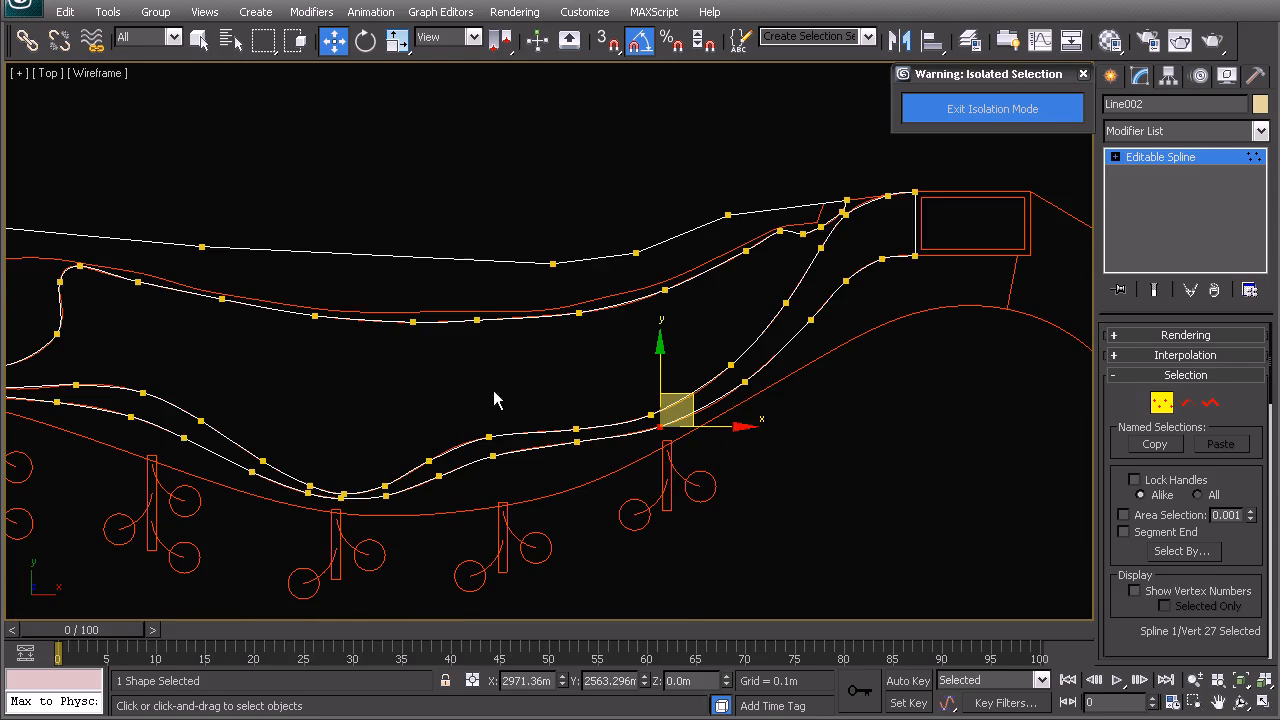
pyautogui.moveTo(583, 437); pyautogui.dragTo(660, 366, button='middle')
# - Return to the whole-object level, switch to Perspective and exit isolation mode
pyautogui.rightClick(602, 285)
pyautogui.click(565, 263)
pyautogui.moveTo(540, 351); pyautogui.dragTo(640, 372, button='middle')
pyautogui.press('p')
pyautogui.click(955, 114)
# - Orbit to a 3D view, add the purple outline to the selection and bring up the isolate options
pyautogui.keyDown('alt'); pyautogui.moveTo(683, 249); pyautogui.dragTo(620, 319, button='middle'); pyautogui.keyUp('alt')
pyautogui.keyDown('ctrl'); pyautogui.click(628, 365); pyautogui.keyUp('ctrl')
pyautogui.scroll(4, 626, 366)
pyautogui.scroll(-2, 550, 294)
pyautogui.rightClick(597, 309)
# - Isolate the two shapes, try raising Line002 to 83.943m, then undo it
pyautogui.click(637, 140)
pyautogui.click(560, 163)
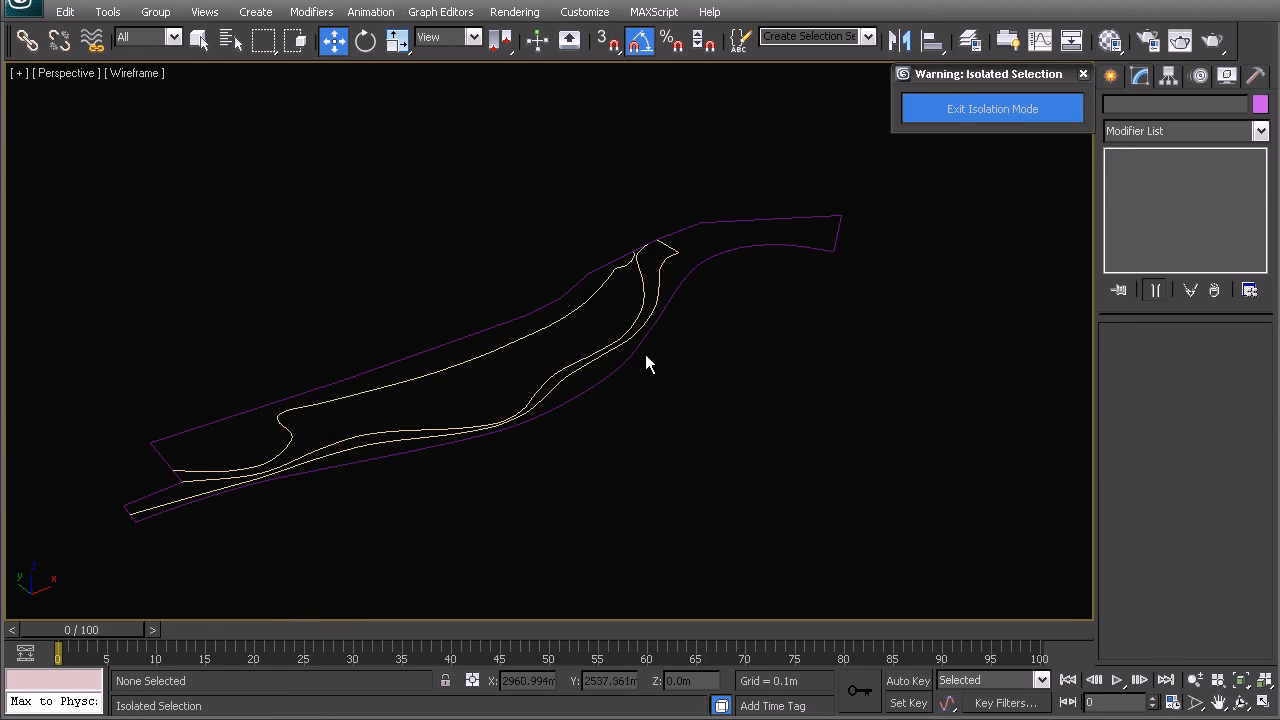
pyautogui.click(645, 355)
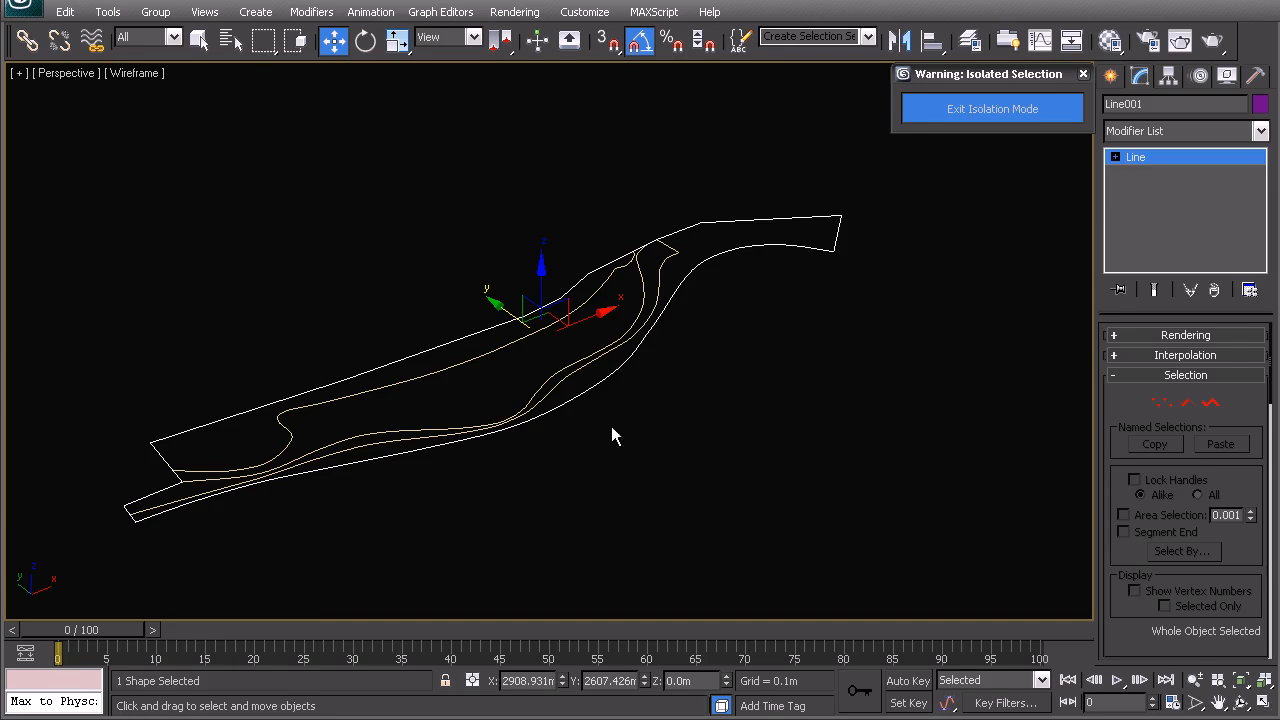
pyautogui.click(858, 265)
pyautogui.click(643, 268)
pyautogui.moveTo(507, 318); pyautogui.dragTo(583, 301)
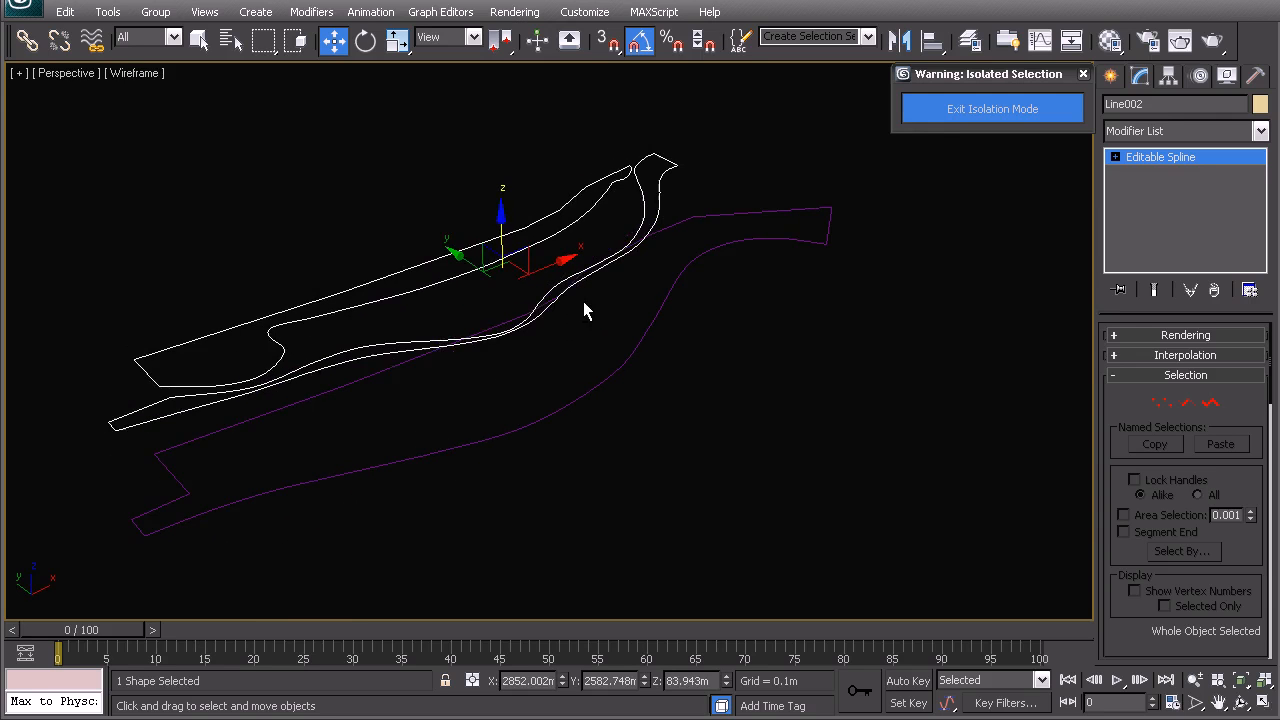
pyautogui.hotkey('ctrl', 'z')
# - Exit isolation, clear the selection and zoom the Top view into the trees beside the path
pyautogui.keyDown('alt'); pyautogui.moveTo(694, 303); pyautogui.dragTo(735, 270, button='middle'); pyautogui.keyUp('alt')
pyautogui.click(921, 117)
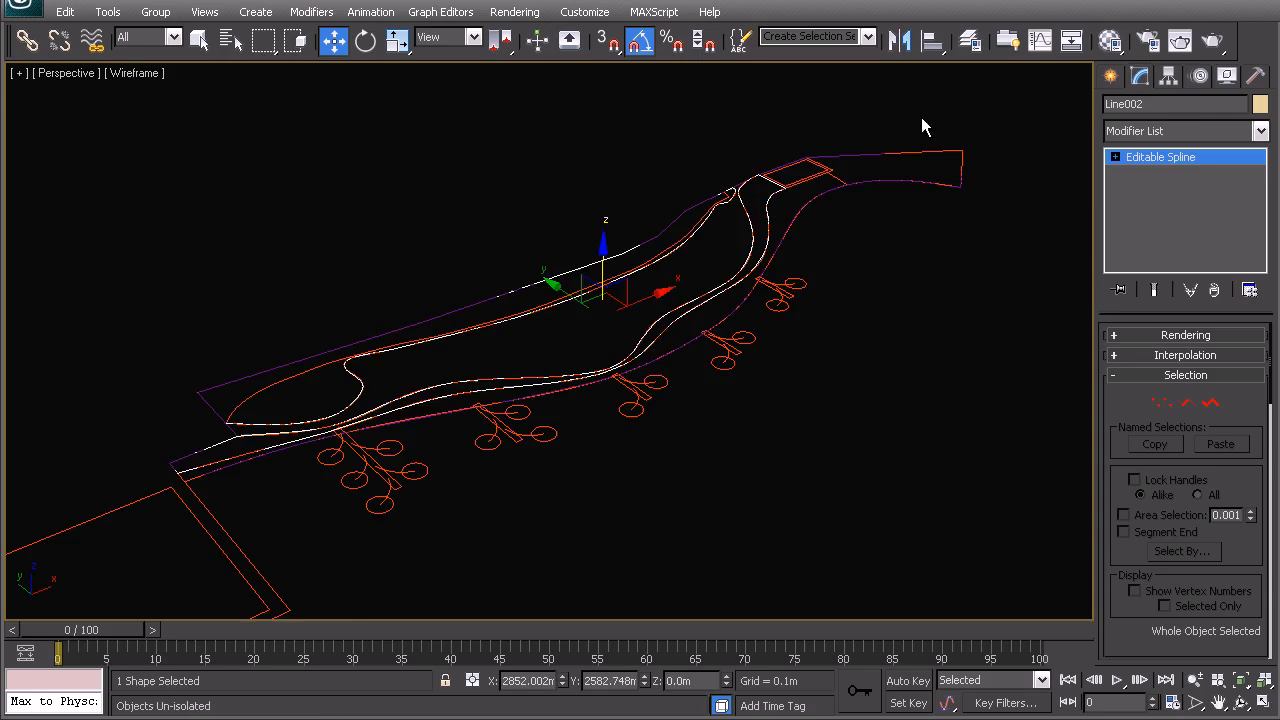
pyautogui.click(921, 117)
pyautogui.scroll(-5, 700, 403)
pyautogui.scroll(6, 554, 371)
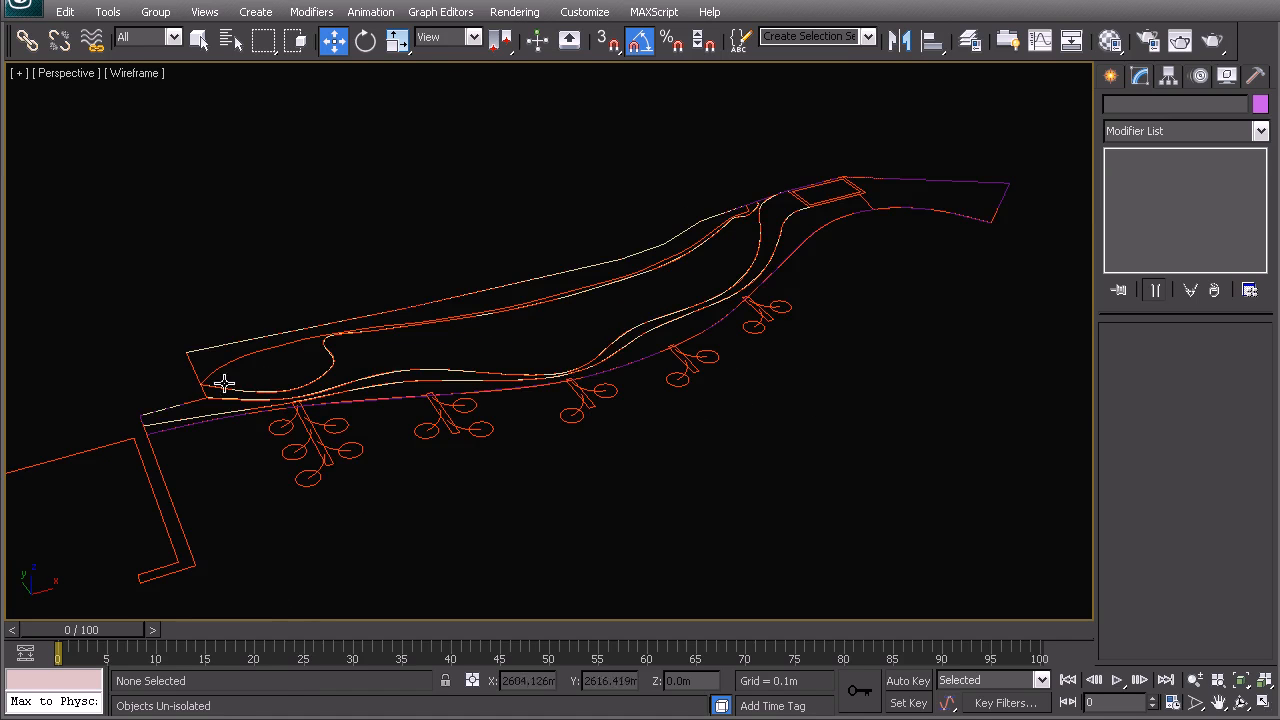
pyautogui.press('t')
pyautogui.scroll(5, 609, 403)
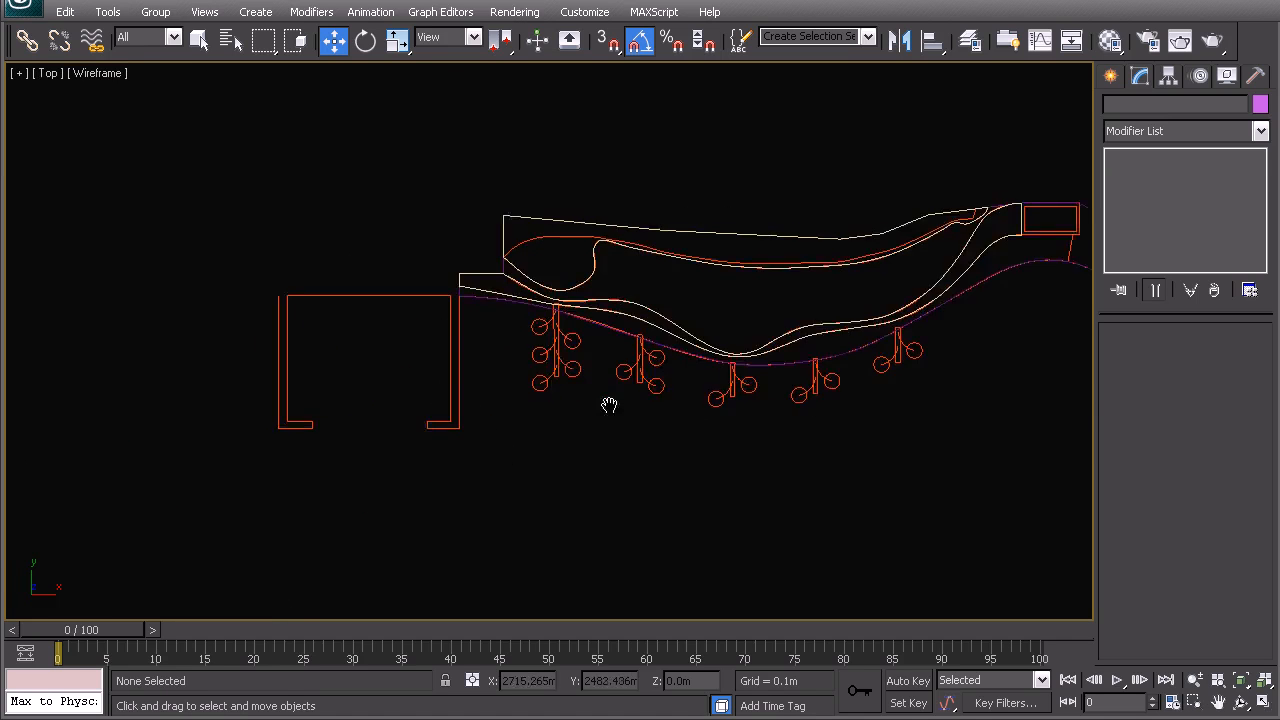
pyautogui.moveTo(680, 373); pyautogui.dragTo(526, 399, button='middle')
pyautogui.scroll(3, 553, 436)
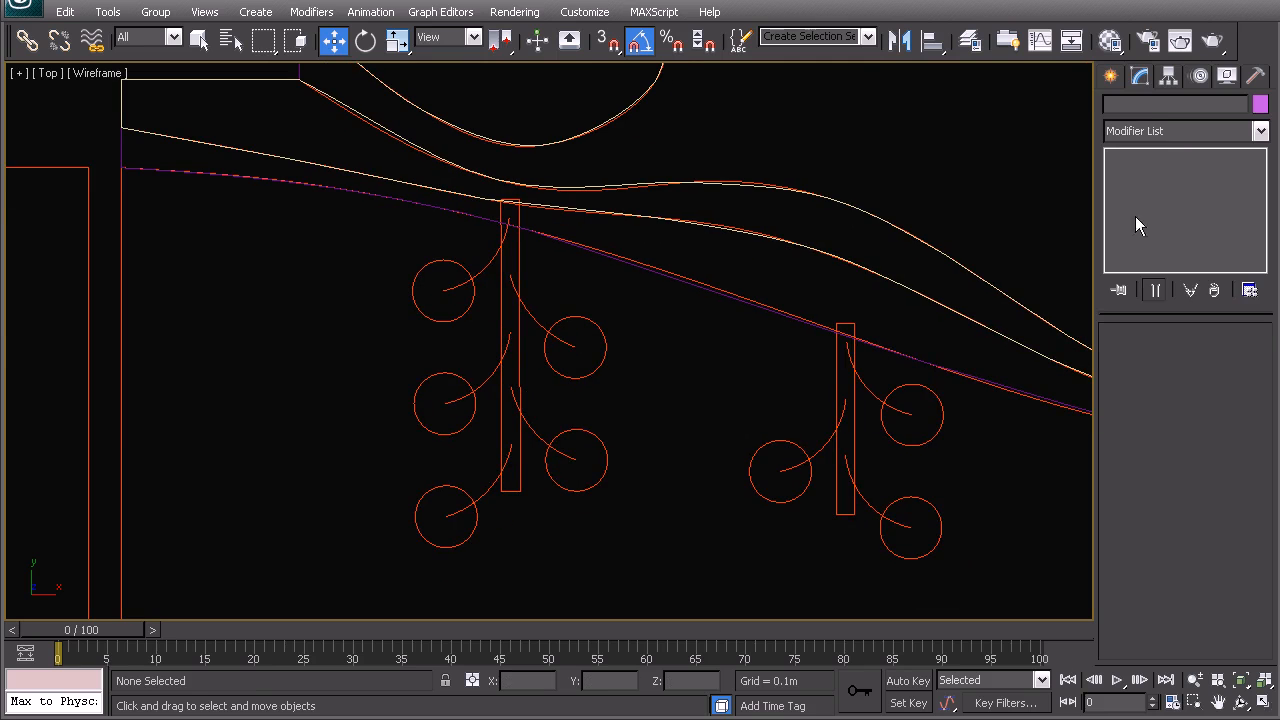
# - Draw a snapped rectangle tracing the planter post
pyautogui.click(1109, 80)
pyautogui.click(1225, 220)
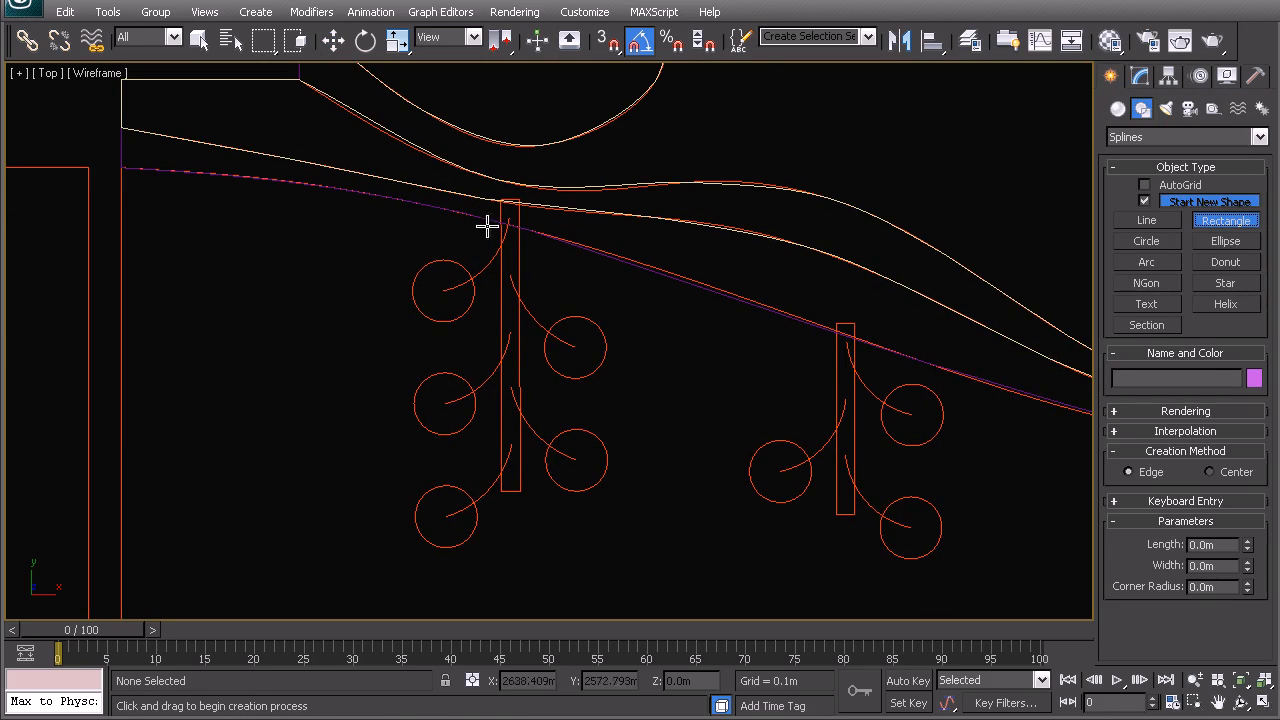
pyautogui.press('s')
pyautogui.moveTo(503, 491); pyautogui.dragTo(514, 200)
pyautogui.moveTo(526, 408); pyautogui.dragTo(608, 386, button='middle')
pyautogui.scroll(3, 512, 345)
pyautogui.press('w')
# - Draw a circle from its centre over the first tree canopy
pyautogui.click(344, 452)
pyautogui.click(1138, 243)
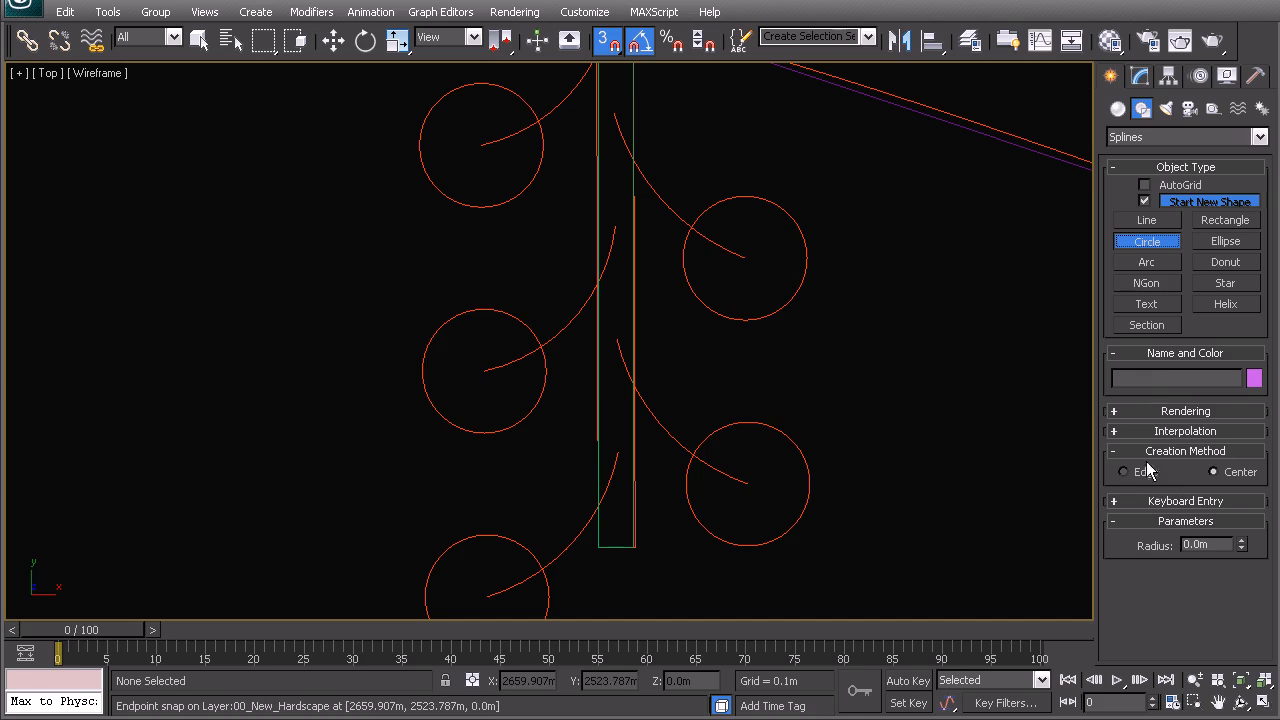
pyautogui.moveTo(438, 376); pyautogui.dragTo(537, 369)
pyautogui.rightClick(537, 377)
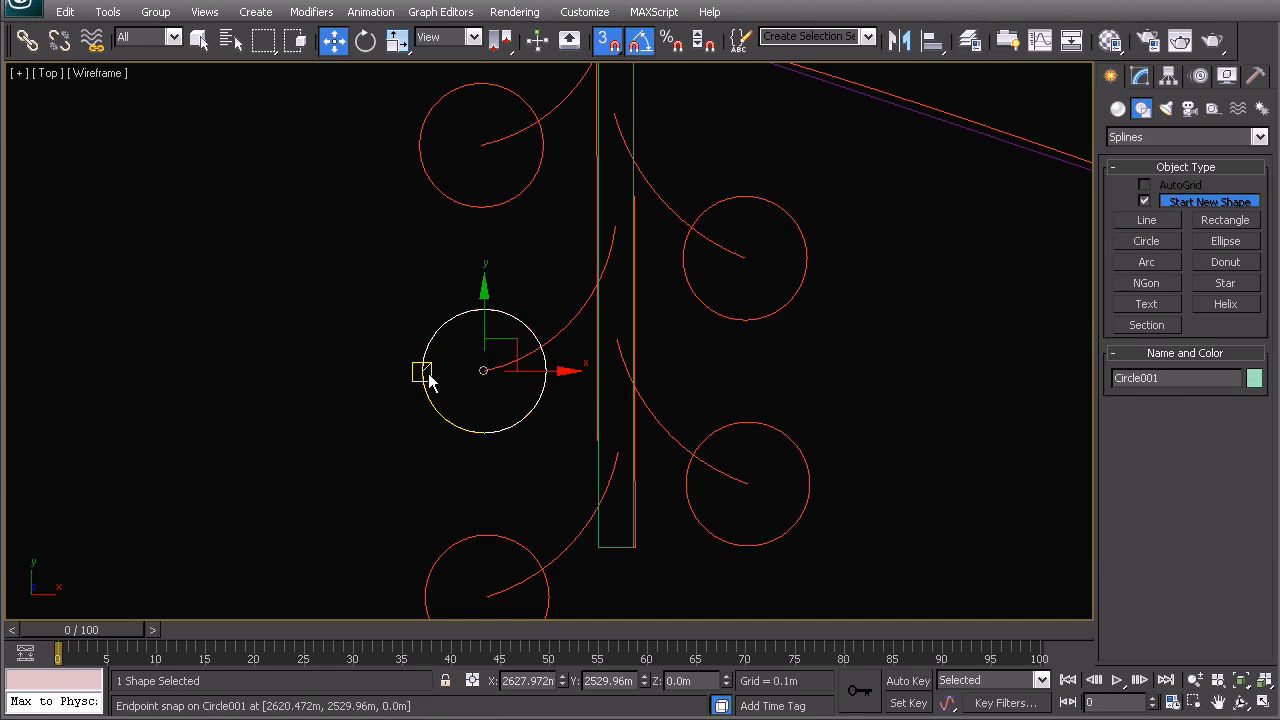
# - Shift-copy instanced circles onto the neighbouring tree rings, up to Circle005
pyautogui.keyDown('shift'); pyautogui.moveTo(422, 372); pyautogui.dragTo(419, 147); pyautogui.keyUp('shift')
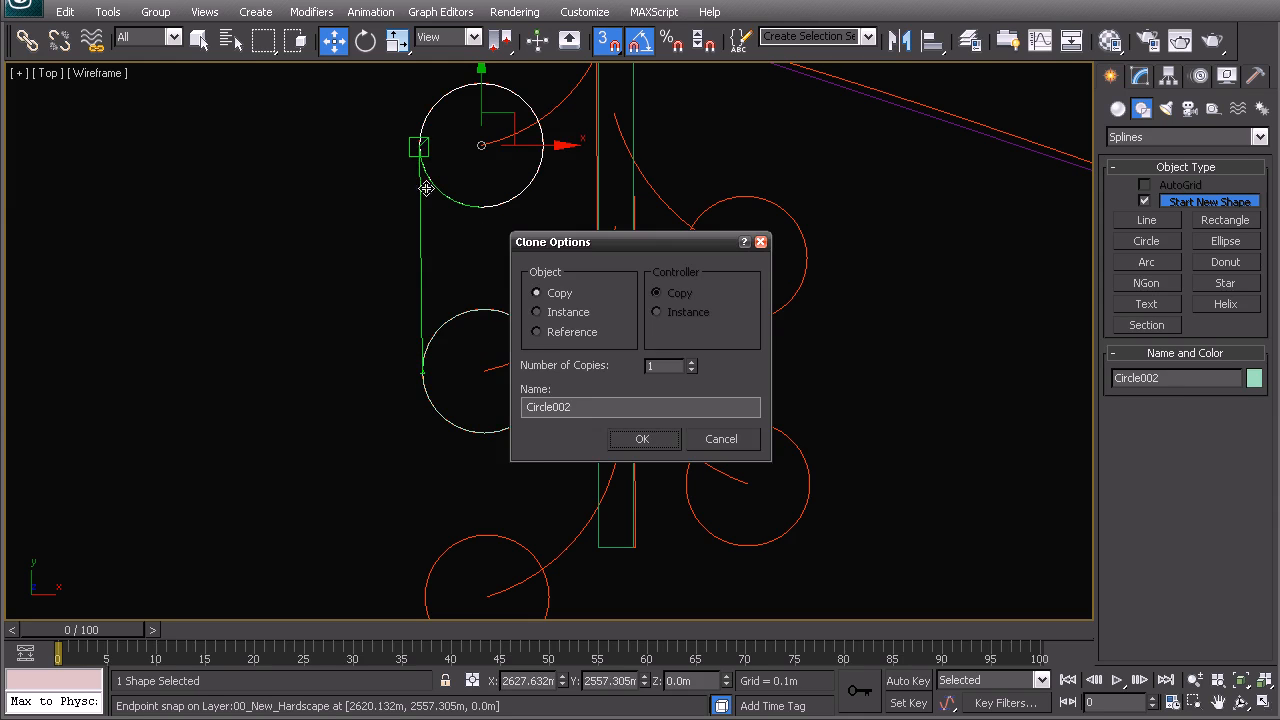
pyautogui.click(642, 439)
pyautogui.press('space')
pyautogui.moveTo(419, 146)
pyautogui.keyDown('shift'); pyautogui.mouseDown()
pyautogui.moveTo(677, 206)
pyautogui.moveTo(683, 257)
pyautogui.mouseUp(); pyautogui.keyUp('shift')
pyautogui.click(642, 439)
pyautogui.moveTo(642, 440); pyautogui.dragTo(580, 351, button='middle')
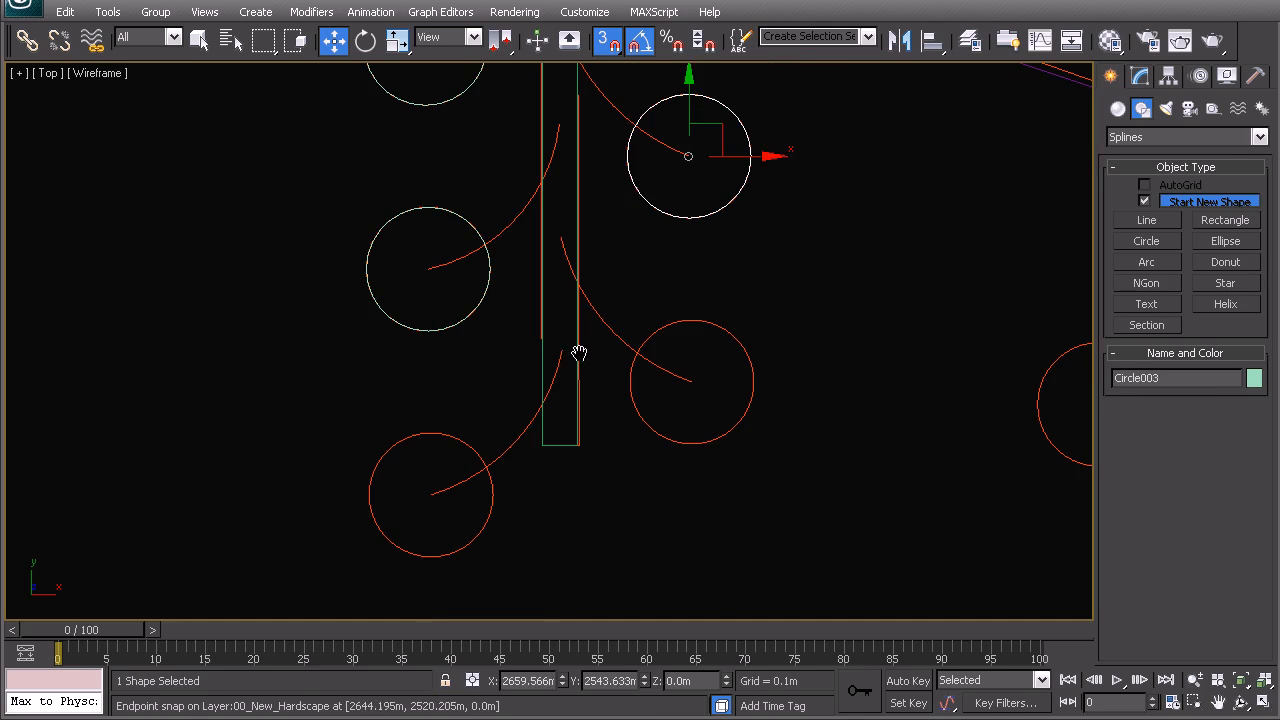
pyautogui.moveTo(627, 157)
pyautogui.keyDown('shift'); pyautogui.mouseDown()
pyautogui.moveTo(641, 385)
pyautogui.moveTo(480, 497)
pyautogui.moveTo(368, 494)
pyautogui.mouseUp(); pyautogui.keyUp('shift')
pyautogui.click(640, 439)
pyautogui.click(637, 437)
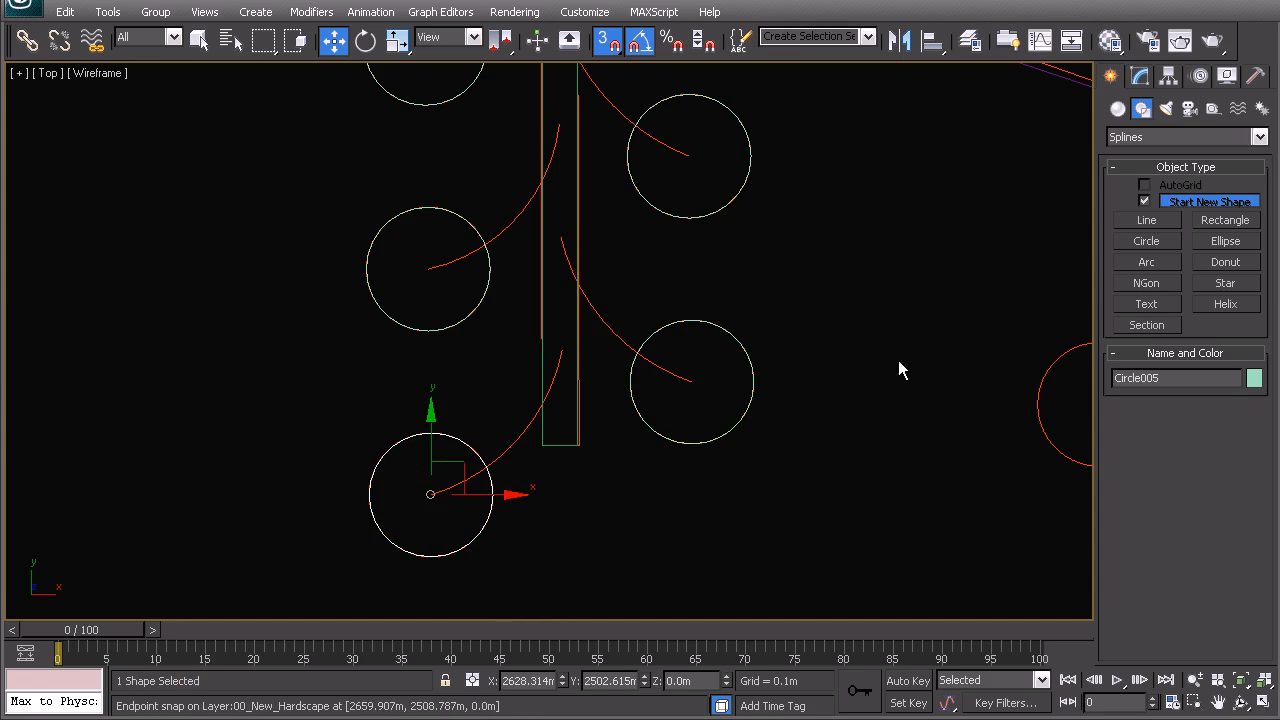
pyautogui.click(898, 360)
pyautogui.moveTo(725, 222); pyautogui.dragTo(730, 446, button='middle')
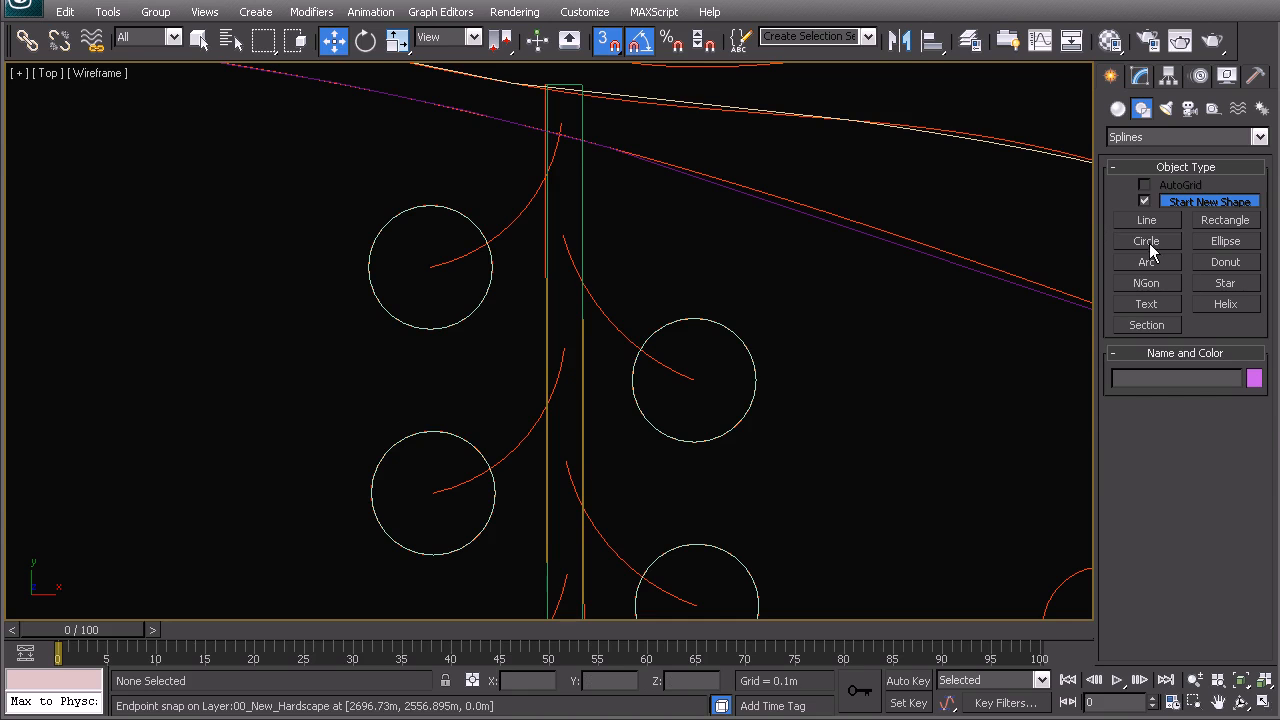
# - Draw an arc from the post top to the tree centre, setting its bulge with snapping off
pyautogui.click(1147, 241)
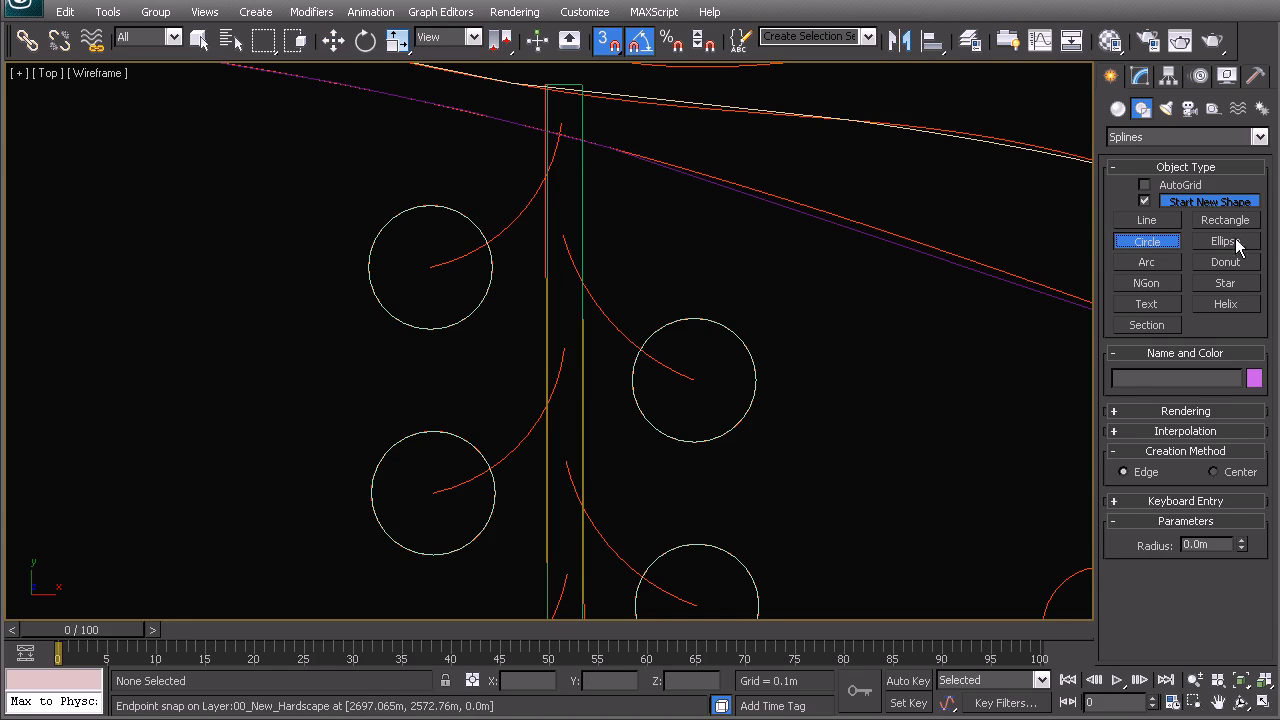
pyautogui.click(1147, 262)
pyautogui.moveTo(561, 122); pyautogui.dragTo(430, 268)
pyautogui.moveTo(517, 234); pyautogui.dragTo(433, 265)
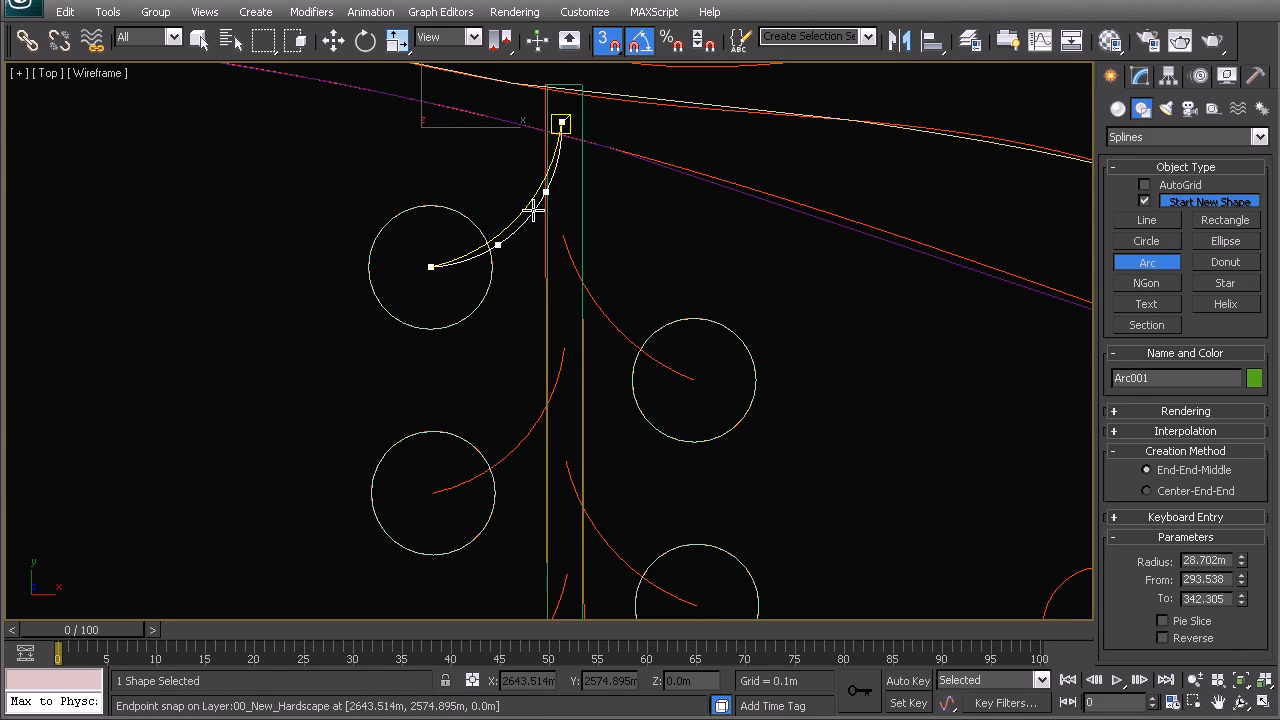
pyautogui.press('s')
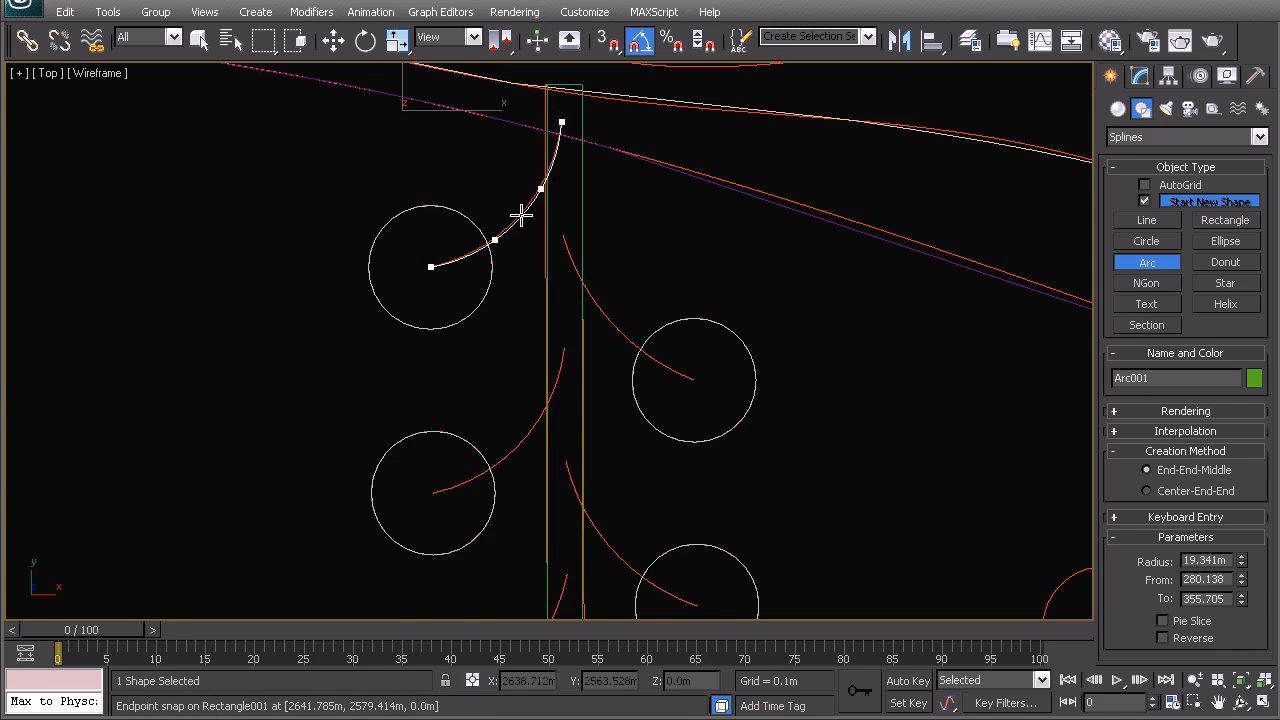
pyautogui.click(521, 213)
pyautogui.scroll(3, 520, 272)
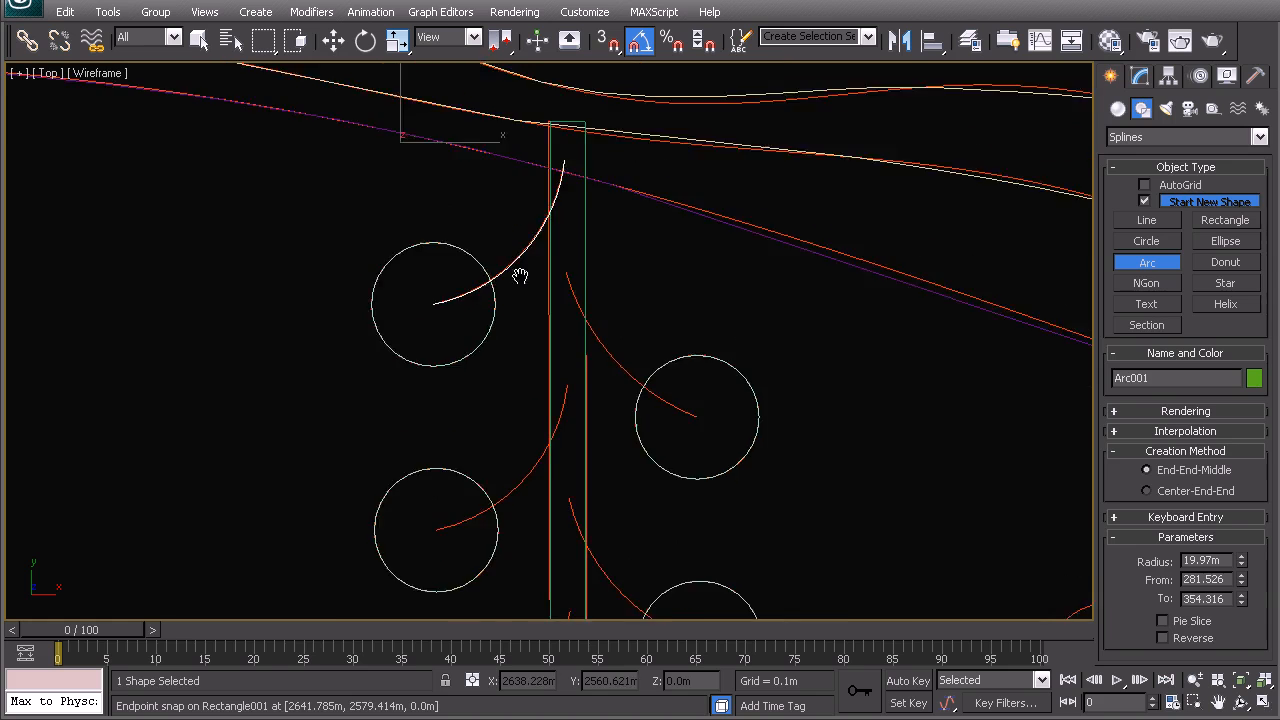
# - Convert the arc to an Editable Spline and select it at Spline level
pyautogui.click(1140, 78)
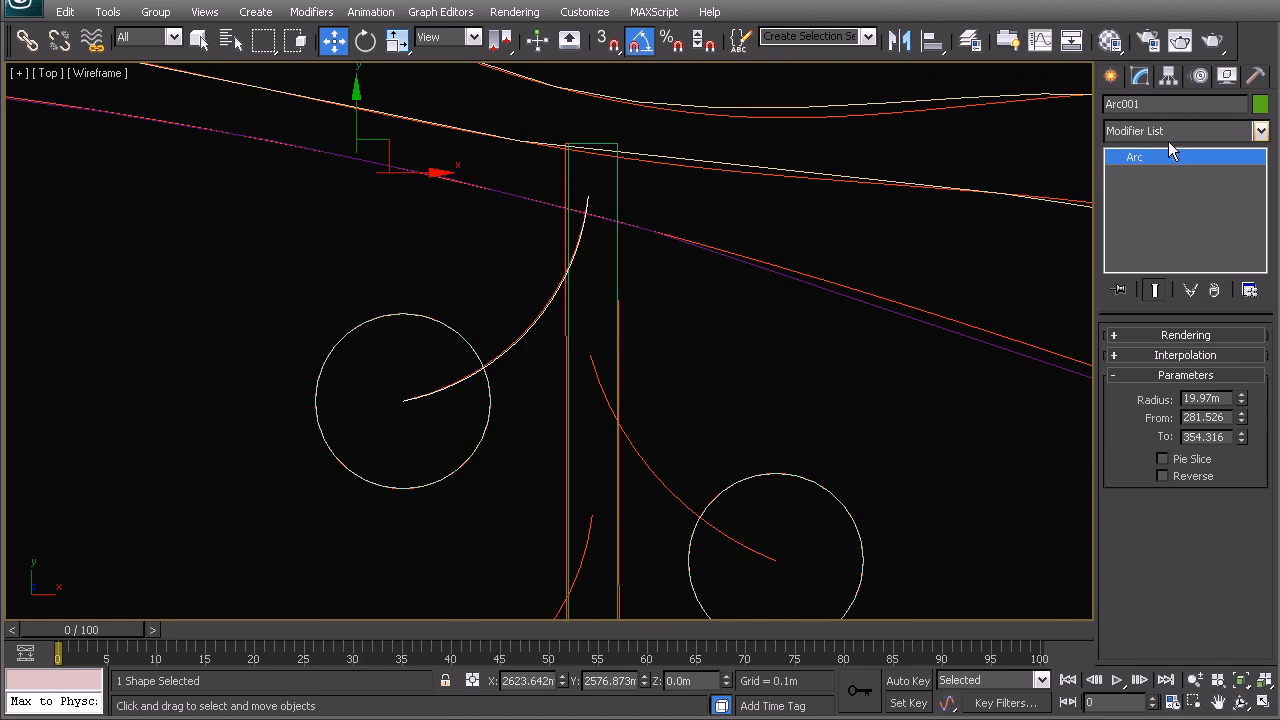
pyautogui.rightClick(517, 352)
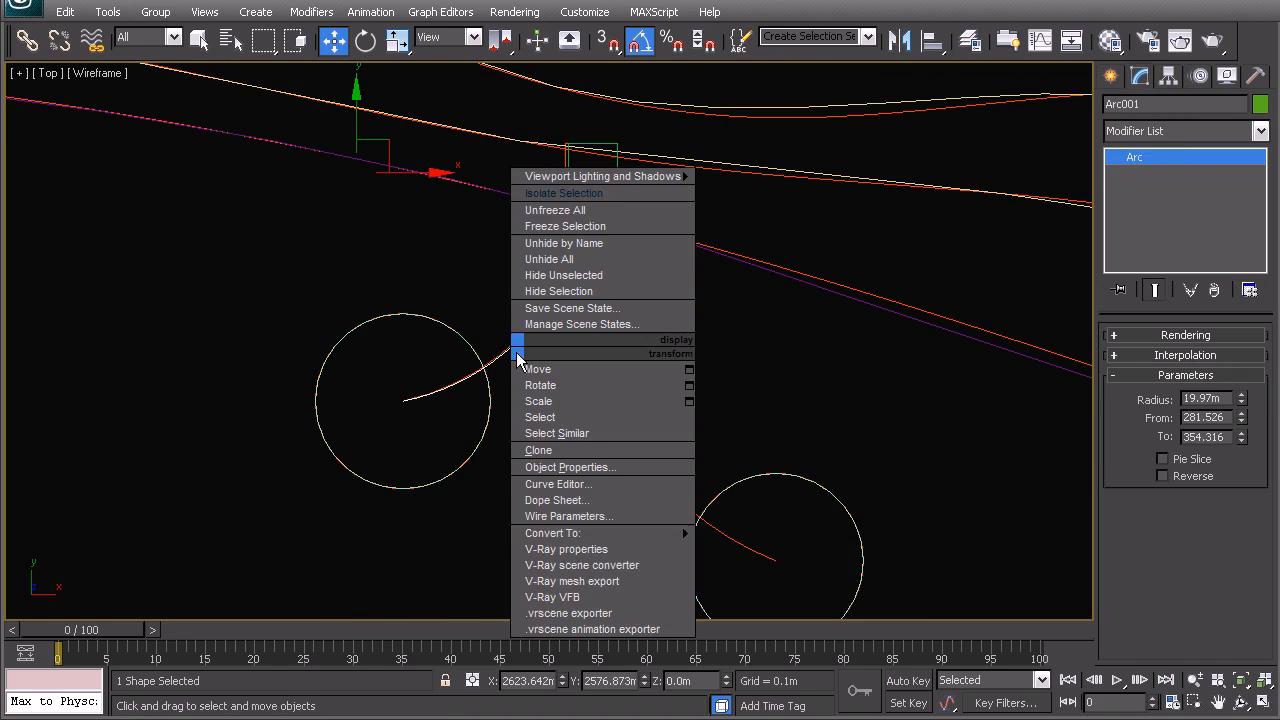
pyautogui.moveTo(594, 532)
pyautogui.click(740, 532)
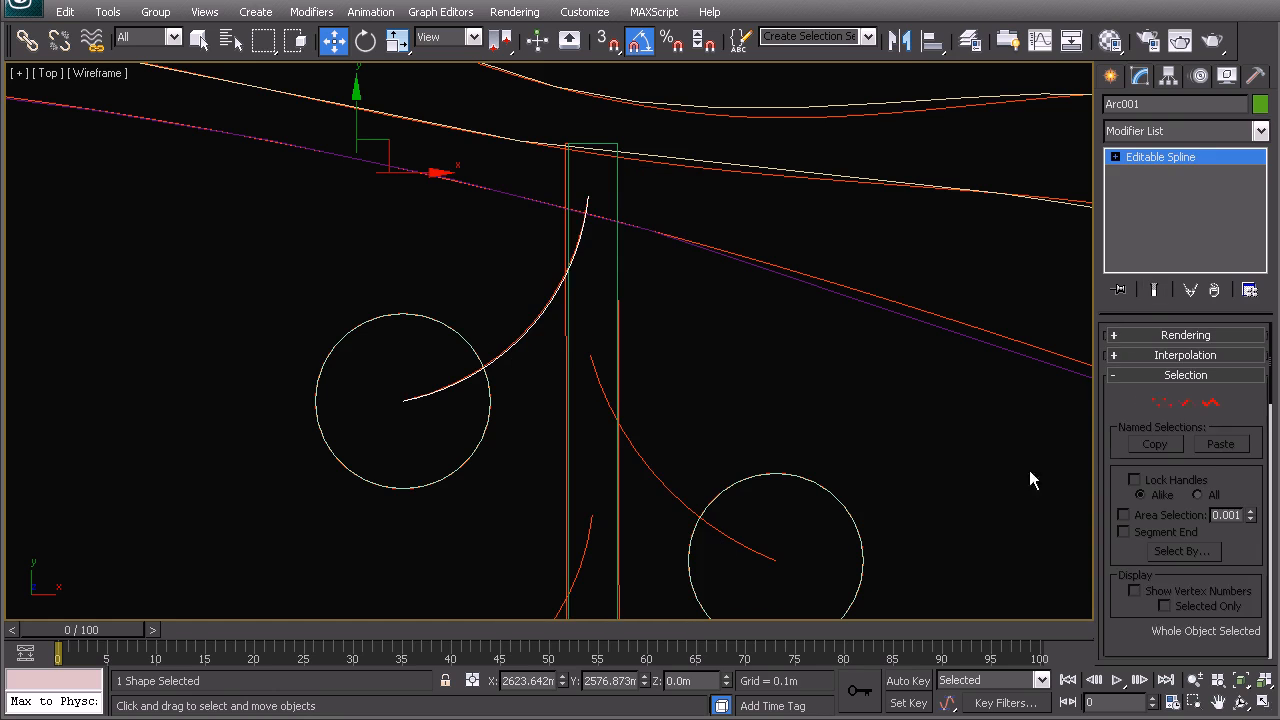
pyautogui.click(1210, 403)
pyautogui.click(524, 340)
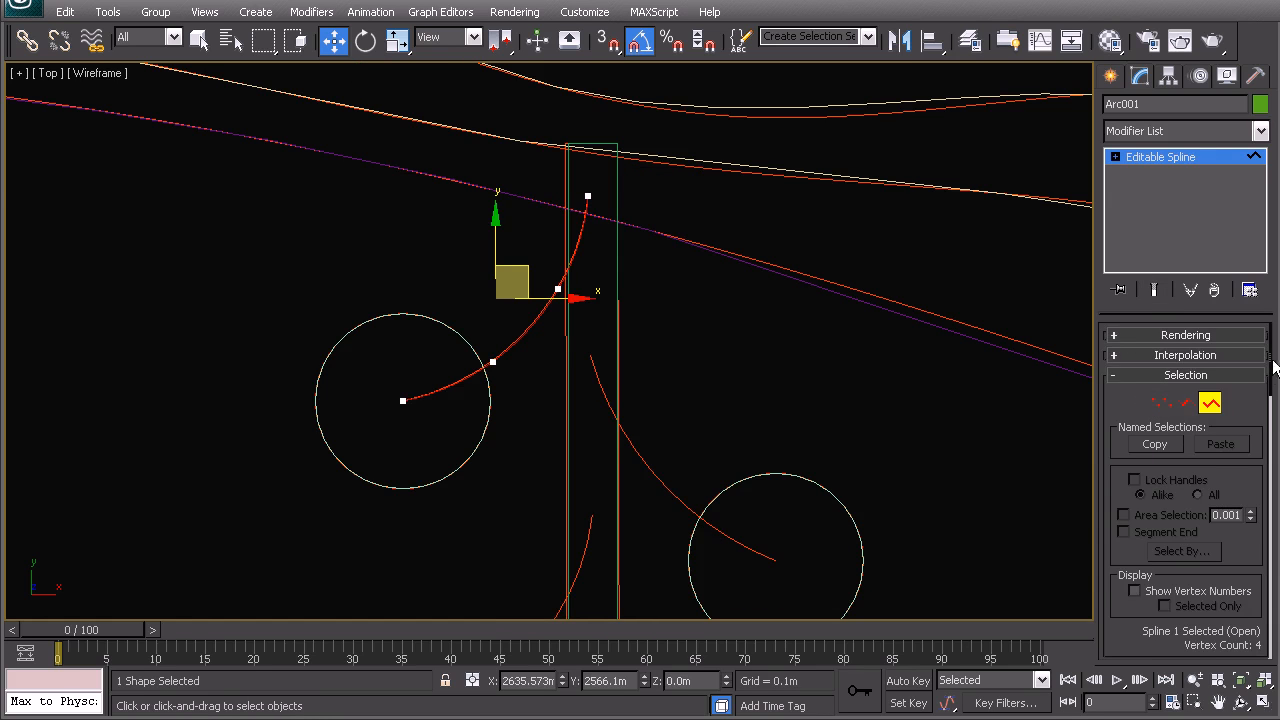
# - Outline the arc spline by 1 with Center checked, redoing the first uncentred attempt
pyautogui.moveTo(1272, 380); pyautogui.dragTo(1258, 547)
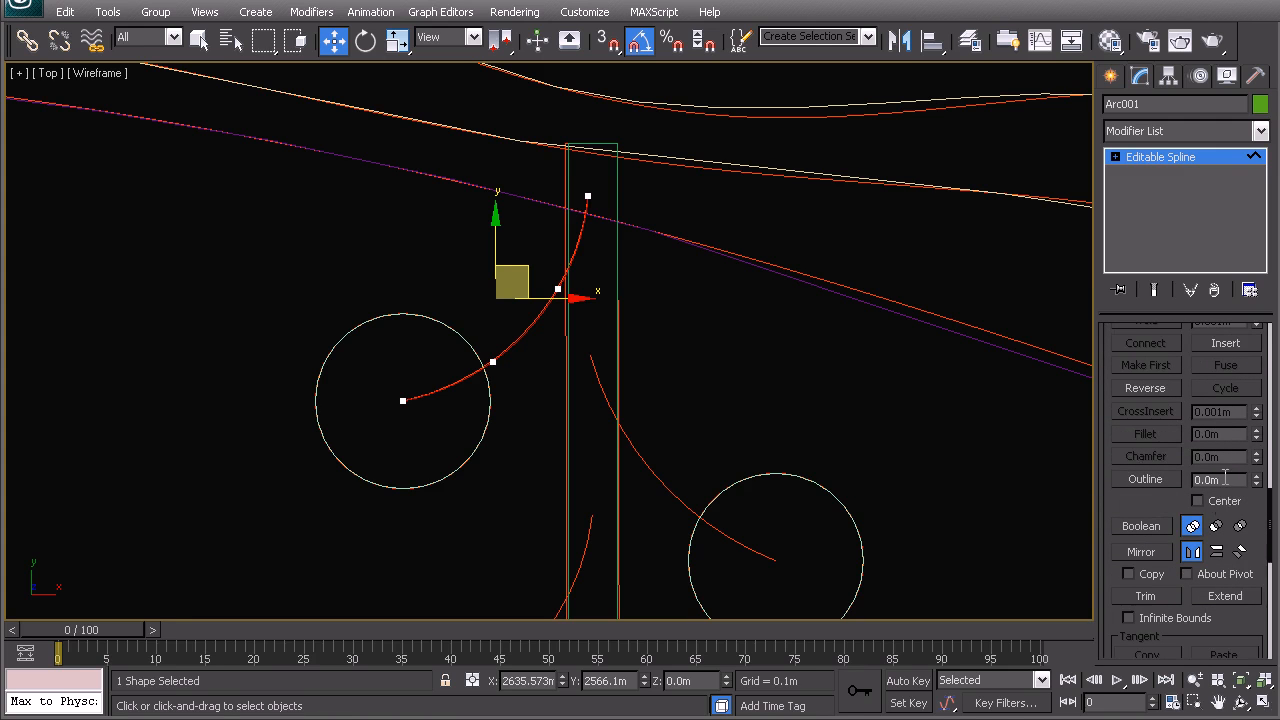
pyautogui.write('1')
pyautogui.press('Return')
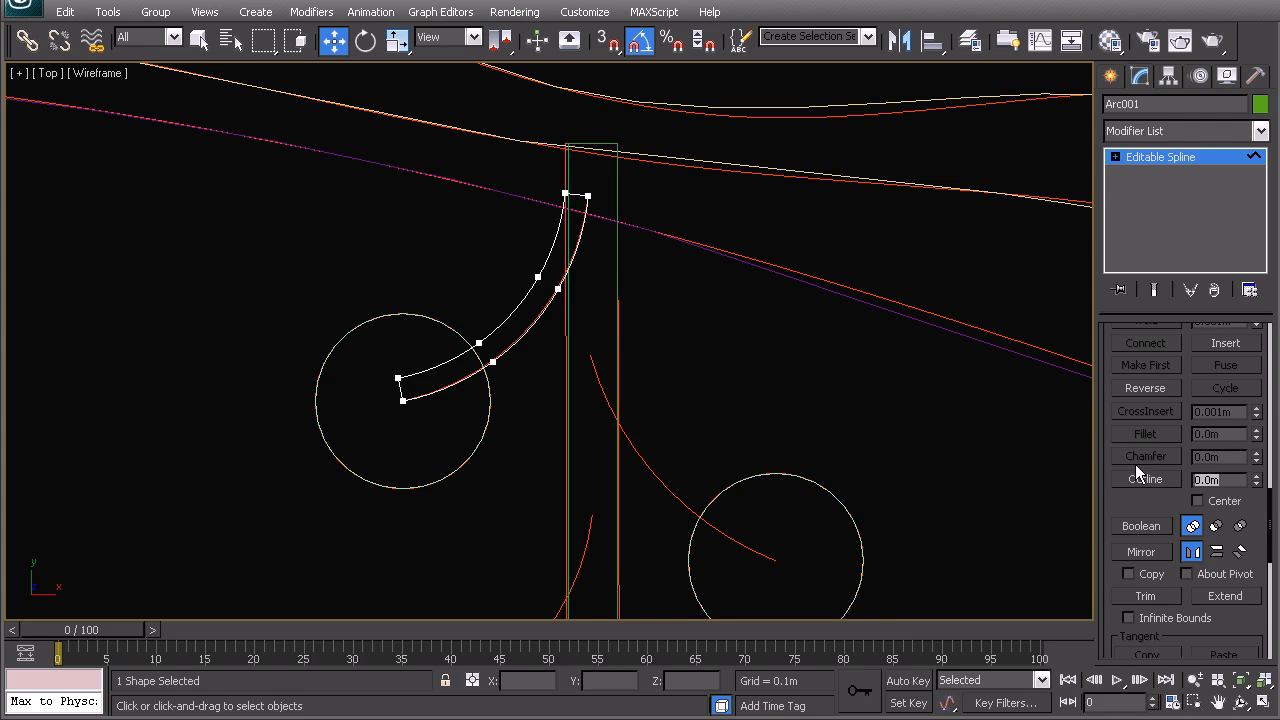
pyautogui.moveTo(756, 361); pyautogui.dragTo(786, 363, button='middle')
pyautogui.hotkey('ctrl', 'z')
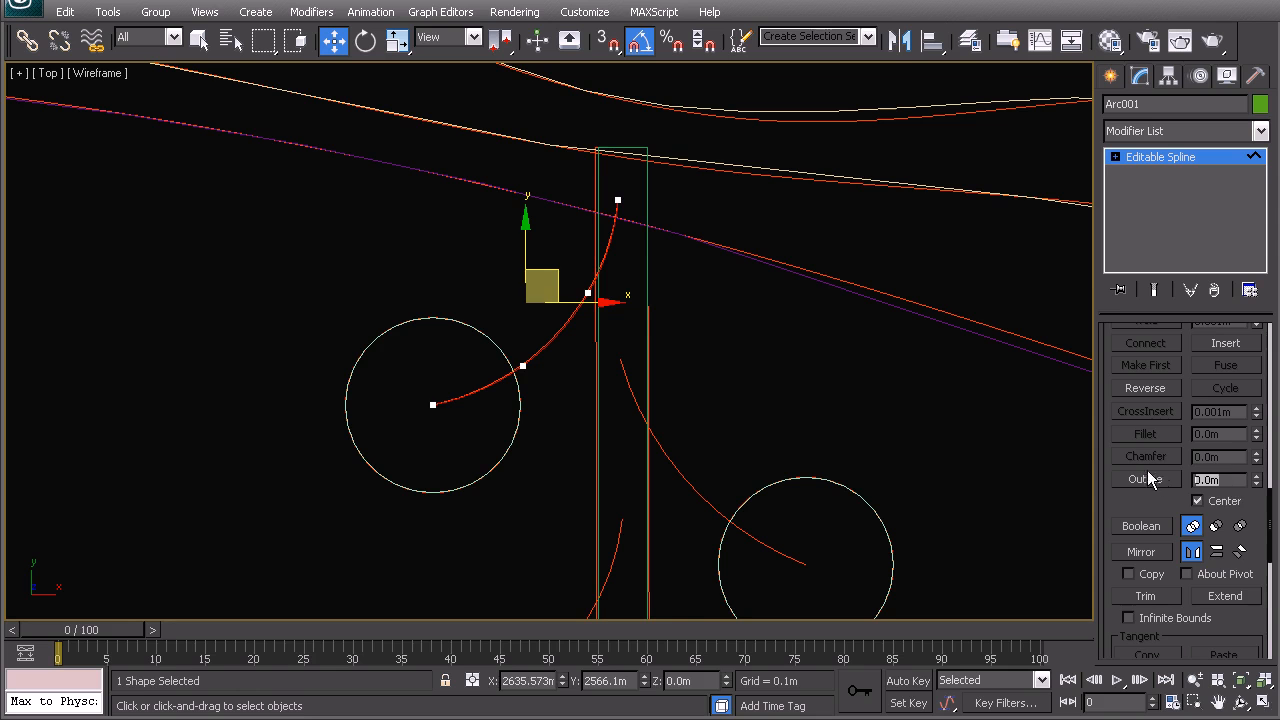
pyautogui.write('1')
pyautogui.press('Return')
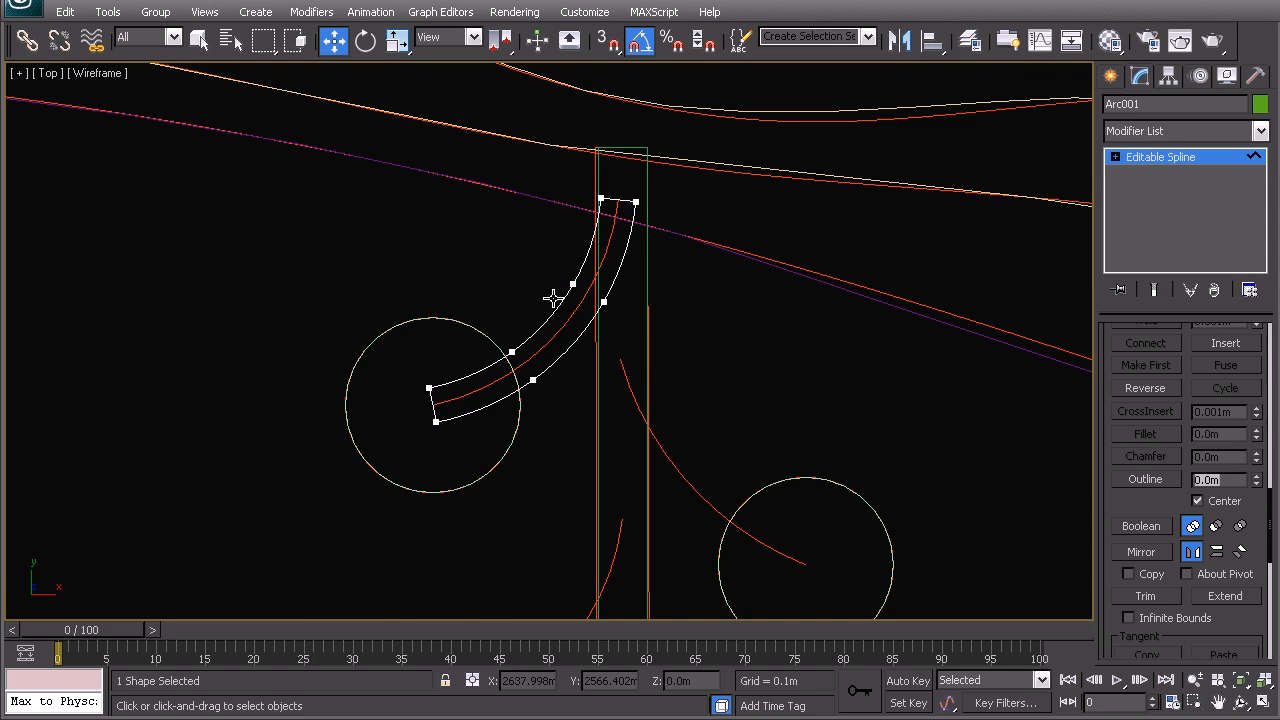
pyautogui.moveTo(660, 320); pyautogui.dragTo(644, 286, button='middle')
pyautogui.rightClick(570, 266)
# - Back at object level, centre Arc001's pivot on the object
pyautogui.click(561, 242)
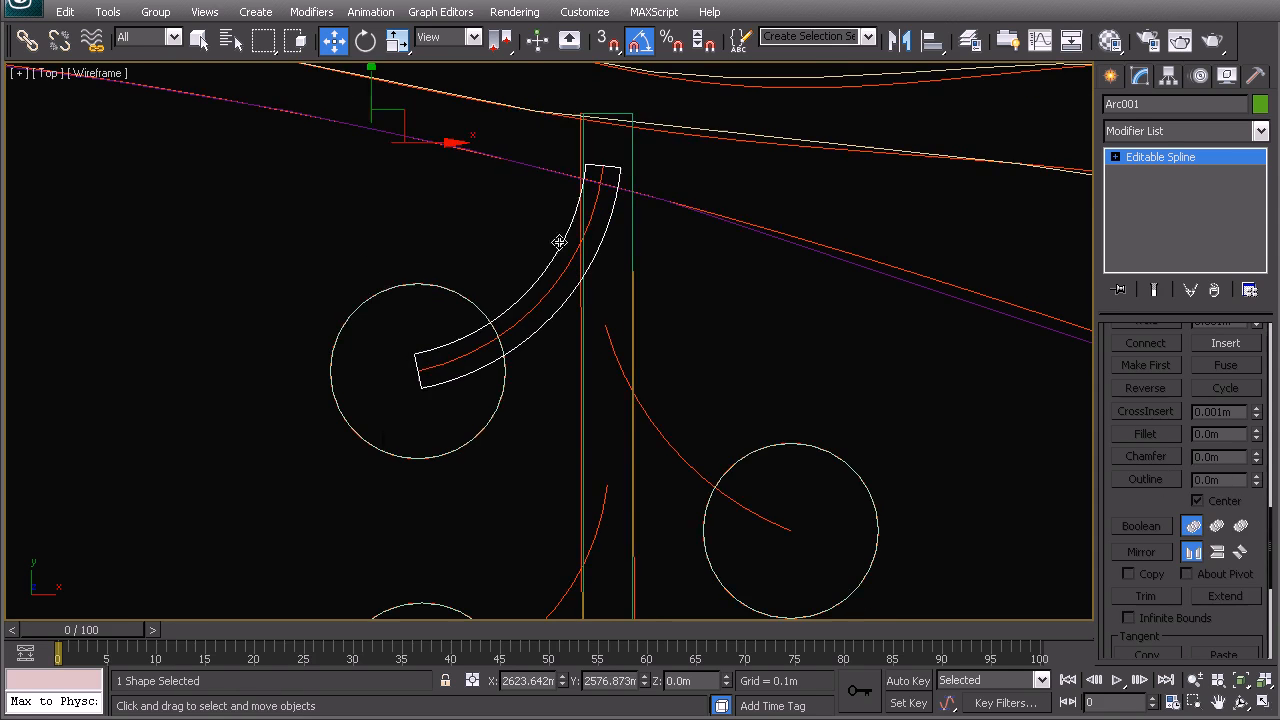
pyautogui.moveTo(520, 309); pyautogui.dragTo(538, 261, button='middle')
pyautogui.scroll(-2, 536, 263)
pyautogui.moveTo(496, 322); pyautogui.dragTo(477, 287, button='middle')
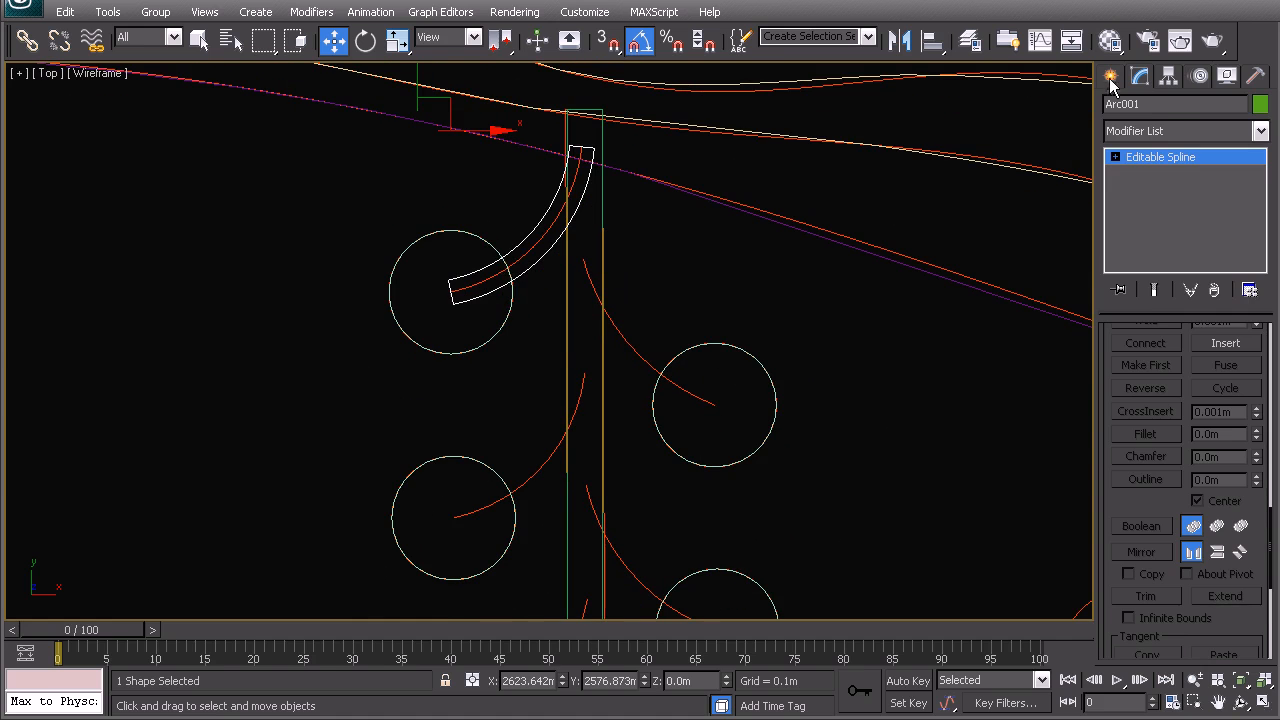
pyautogui.click(1169, 78)
pyautogui.click(1167, 204)
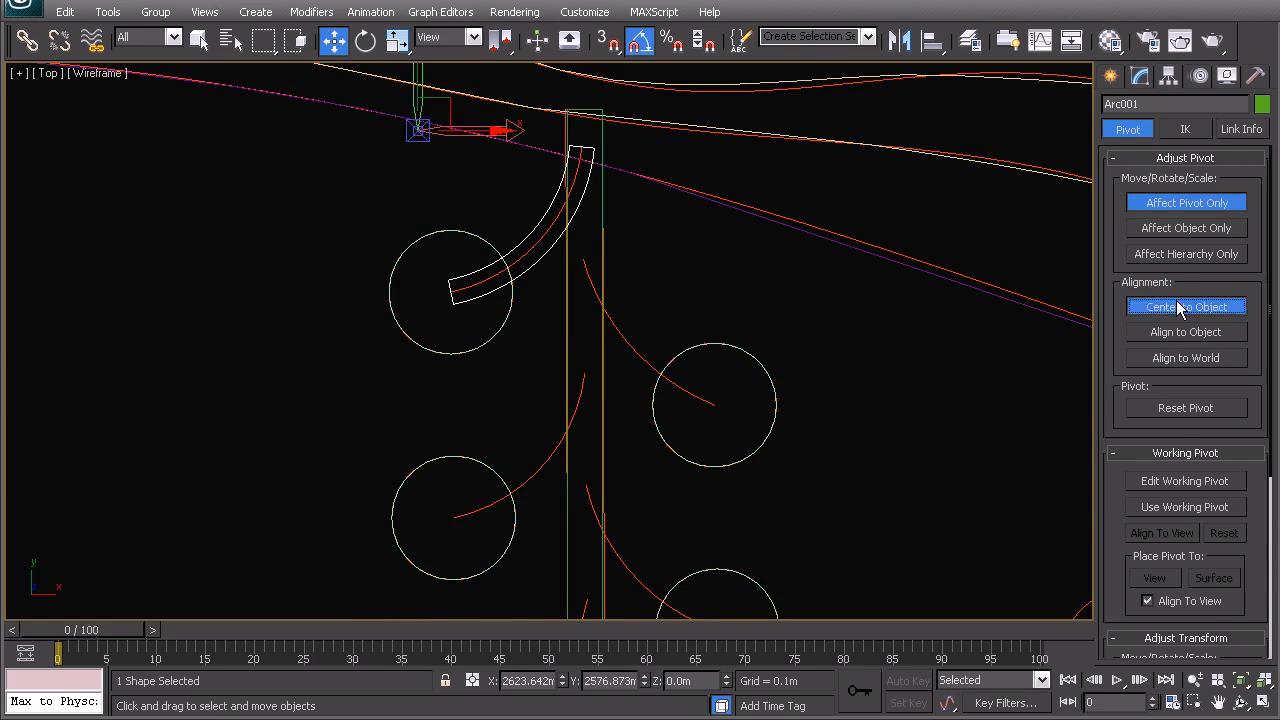
pyautogui.click(1183, 306)
pyautogui.click(1211, 203)
# - Shift-copy instanced arcs Arc002 and Arc003 down to the lower tree rings
pyautogui.moveTo(502, 282); pyautogui.dragTo(520, 245, button='middle')
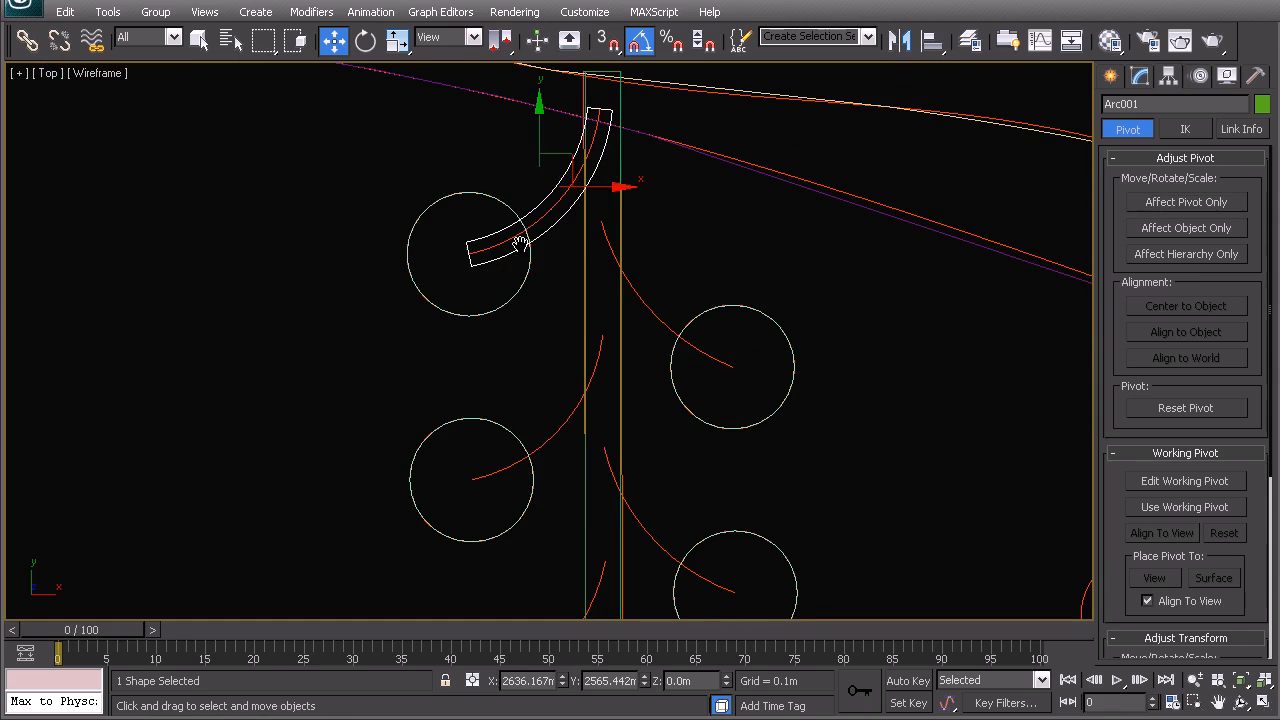
pyautogui.keyDown('shift'); pyautogui.moveTo(540, 125); pyautogui.dragTo(545, 350); pyautogui.keyUp('shift')
pyautogui.click(646, 440)
pyautogui.moveTo(616, 457); pyautogui.dragTo(616, 266, button='middle')
pyautogui.moveTo(535, 160)
pyautogui.keyDown('shift'); pyautogui.mouseDown()
pyautogui.moveTo(576, 403)
pyautogui.moveTo(571, 381)
pyautogui.mouseUp(); pyautogui.keyUp('shift')
pyautogui.click(646, 437)
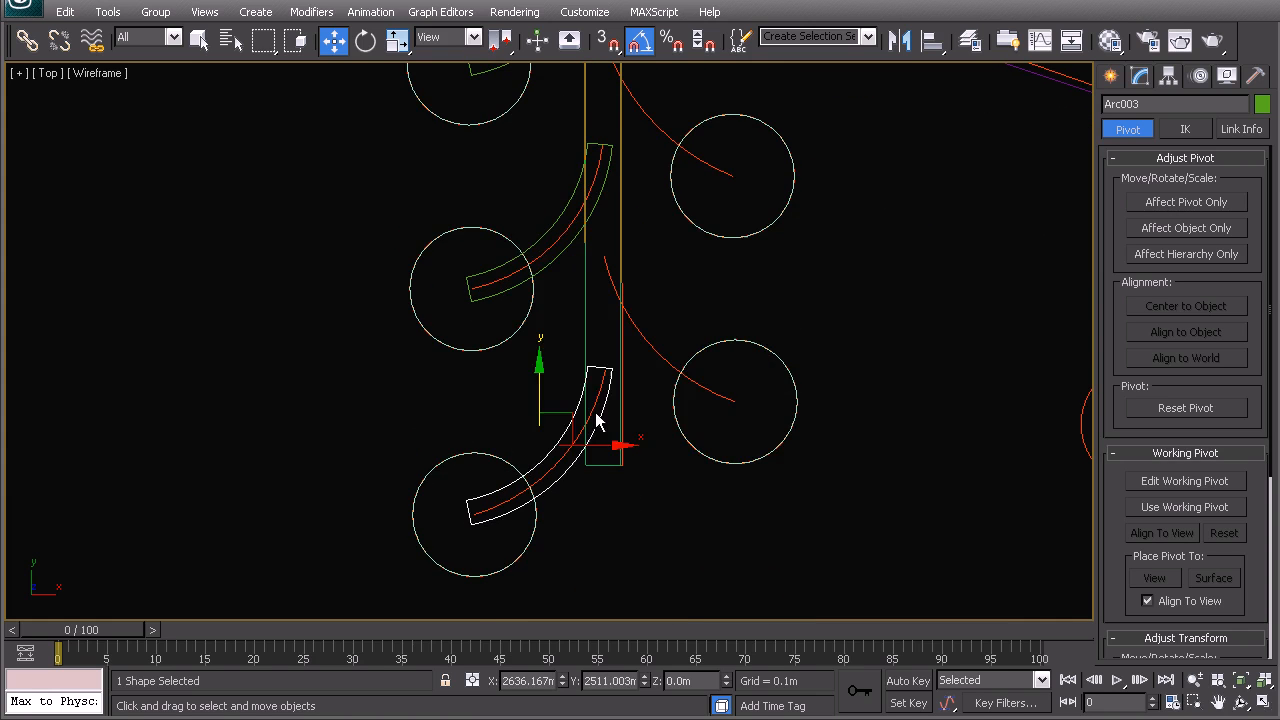
# - Select all three curved strips and bring up the Mirror dialog
pyautogui.keyDown('ctrl'); pyautogui.click(550, 266); pyautogui.keyUp('ctrl')
pyautogui.moveTo(550, 266); pyautogui.dragTo(557, 345, button='middle')
pyautogui.keyDown('ctrl'); pyautogui.click(543, 144); pyautogui.keyUp('ctrl')
pyautogui.scroll(-2, 578, 262)
pyautogui.moveTo(580, 264); pyautogui.dragTo(469, 315, button='middle')
pyautogui.click(899, 41)
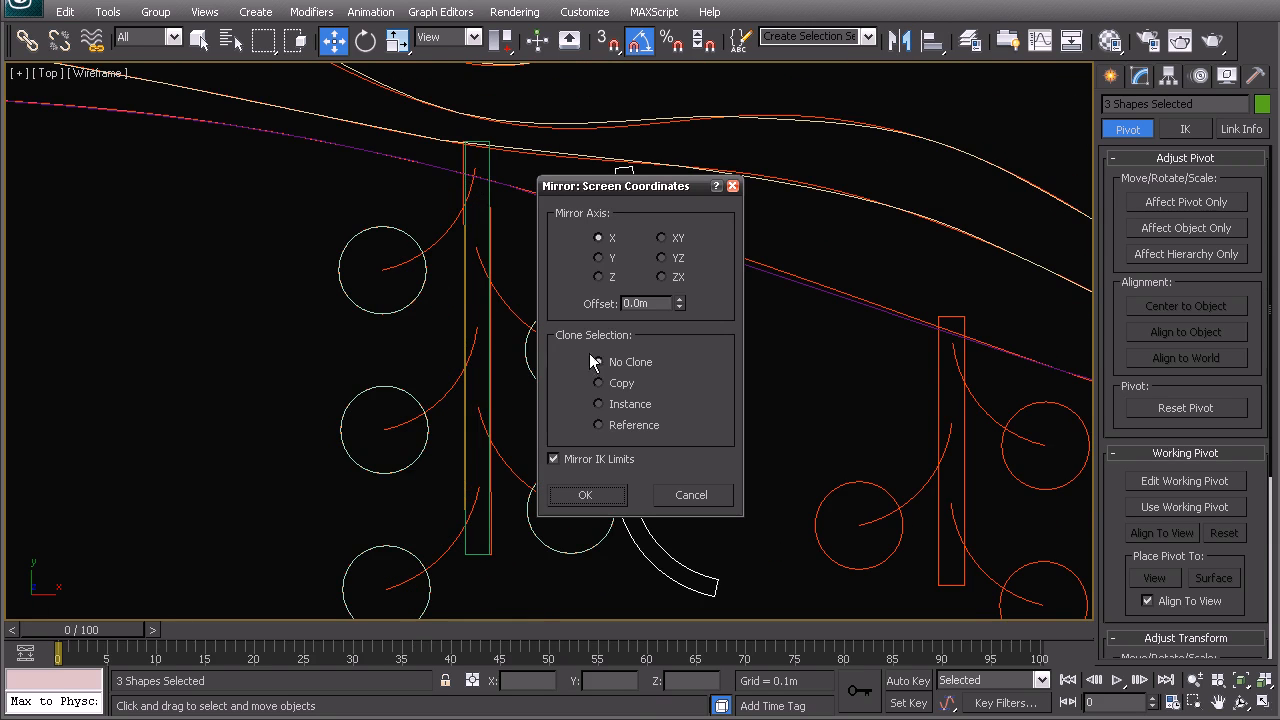
# - Mirror the three curved strips as instances and move them beside the vertical post
pyautogui.click(612, 406)
pyautogui.click(585, 495)
pyautogui.moveTo(590, 311); pyautogui.dragTo(590, 265, button='middle')
pyautogui.moveTo(594, 318); pyautogui.dragTo(438, 386)
# - Delete the stray lower arc strip, Arc004
pyautogui.click(545, 505)
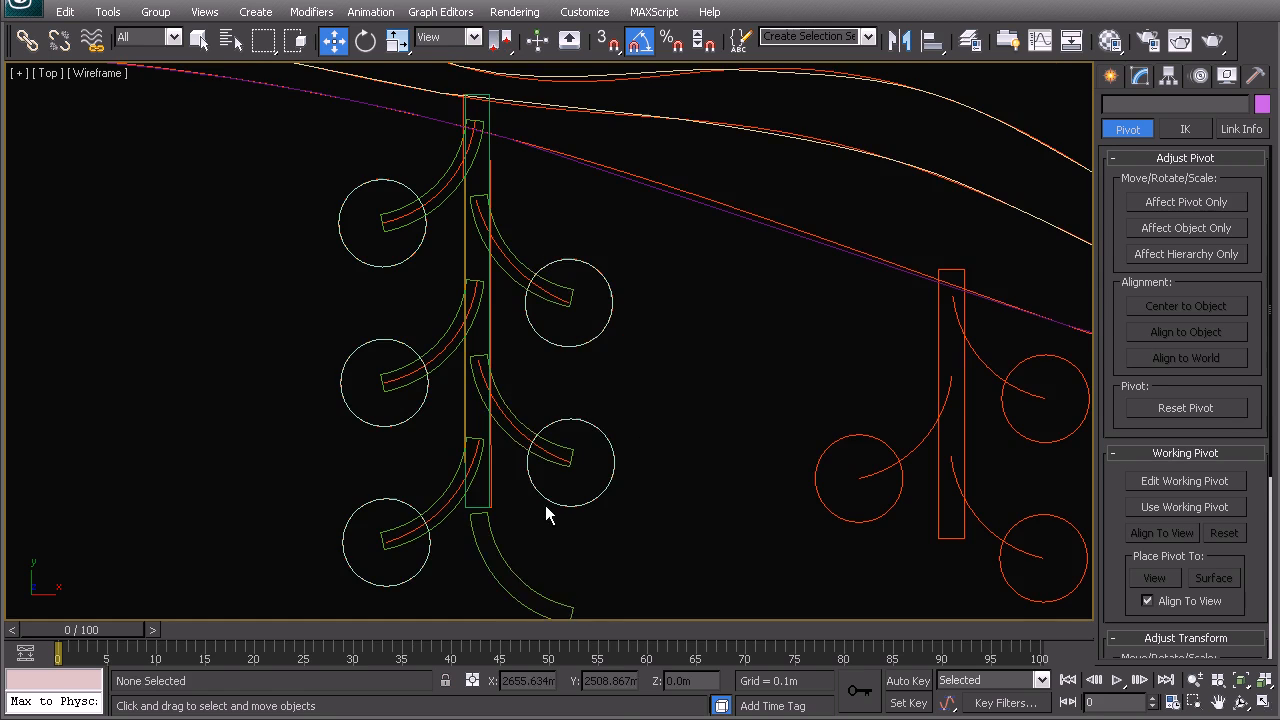
pyautogui.moveTo(545, 505); pyautogui.dragTo(543, 408, button='middle')
pyautogui.click(493, 440)
pyautogui.press('Delete')
# - Box-select the whole 11-shape planter cluster and Shift-drag a copy right along the path
pyautogui.moveTo(563, 331); pyautogui.dragTo(515, 358, button='middle')
pyautogui.scroll(-4, 582, 385)
pyautogui.scroll(-2, 364, 402)
pyautogui.scroll(2, 412, 361)
pyautogui.moveTo(680, 531); pyautogui.dragTo(679, 498)
pyautogui.click(388, 293)
pyautogui.moveTo(629, 456); pyautogui.dragTo(369, 440, button='middle')
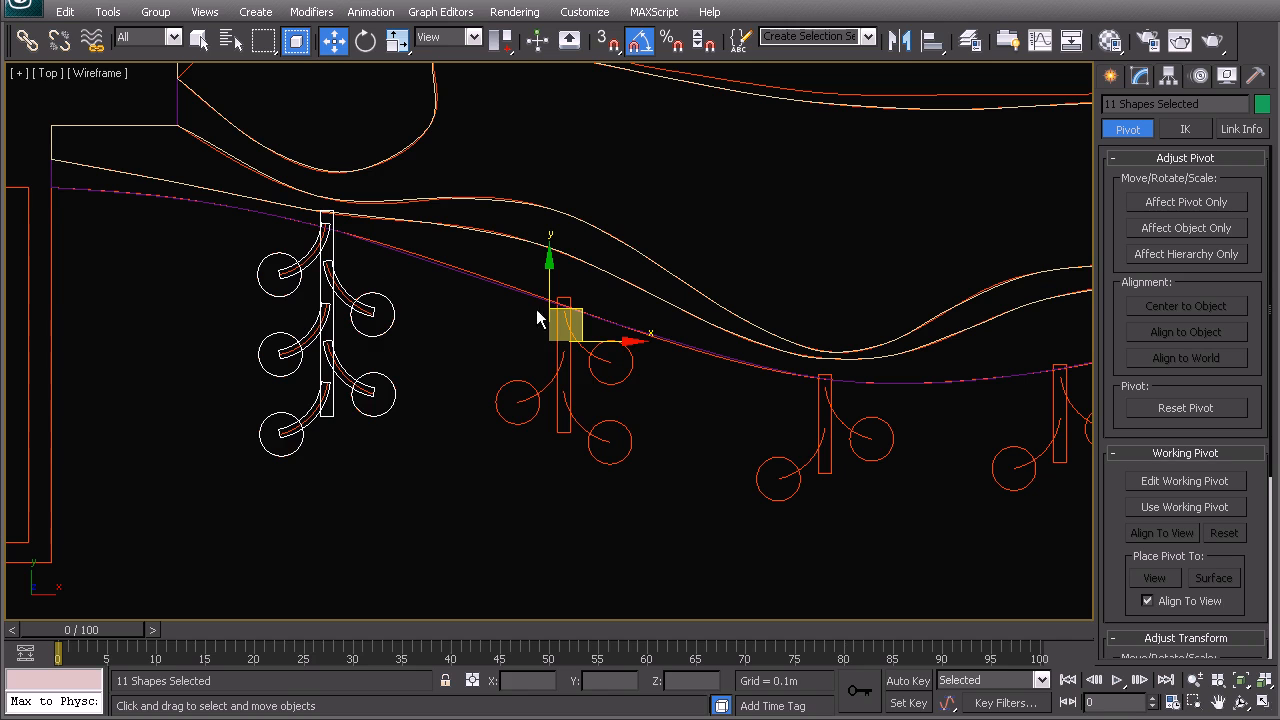
pyautogui.moveTo(565, 313)
pyautogui.keyDown('shift'); pyautogui.mouseDown()
pyautogui.moveTo(777, 377)
pyautogui.moveTo(797, 403)
pyautogui.moveTo(797, 354)
pyautogui.mouseUp(); pyautogui.keyUp('shift')
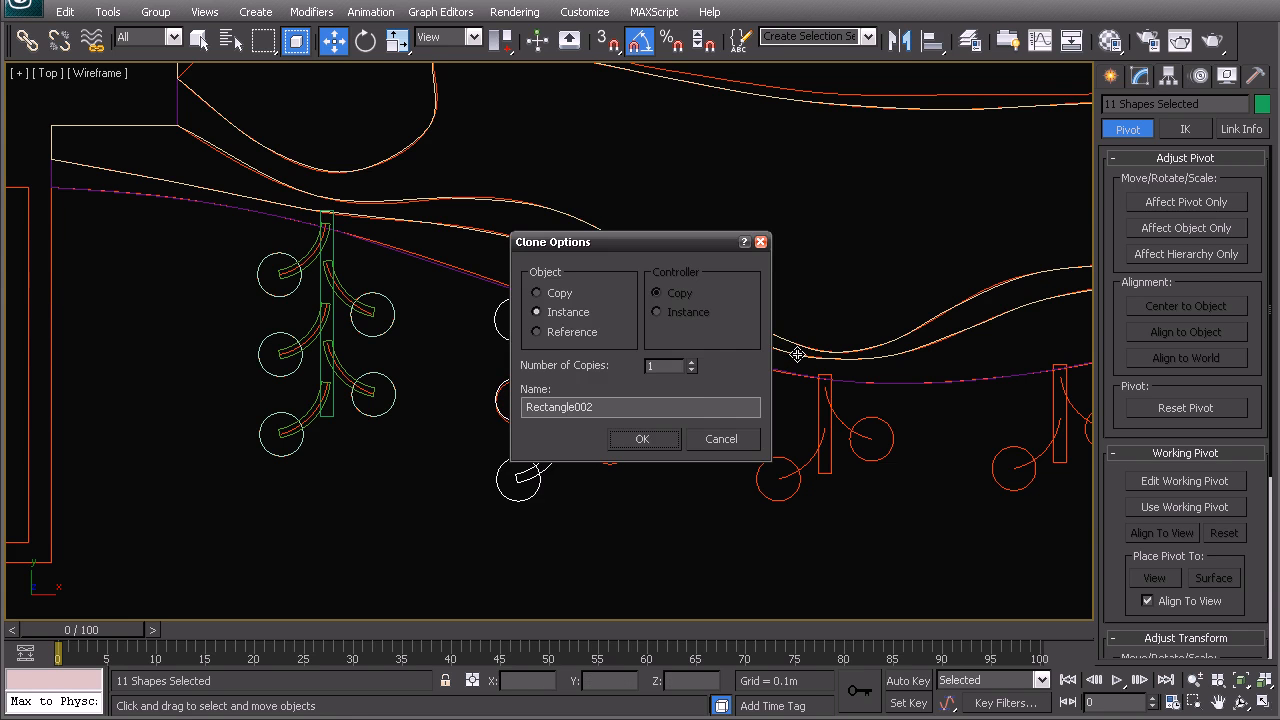
# - Make the copy an instance and delete its two lower arcs with their circles
pyautogui.click(645, 438)
pyautogui.moveTo(627, 499); pyautogui.dragTo(629, 459, button='middle')
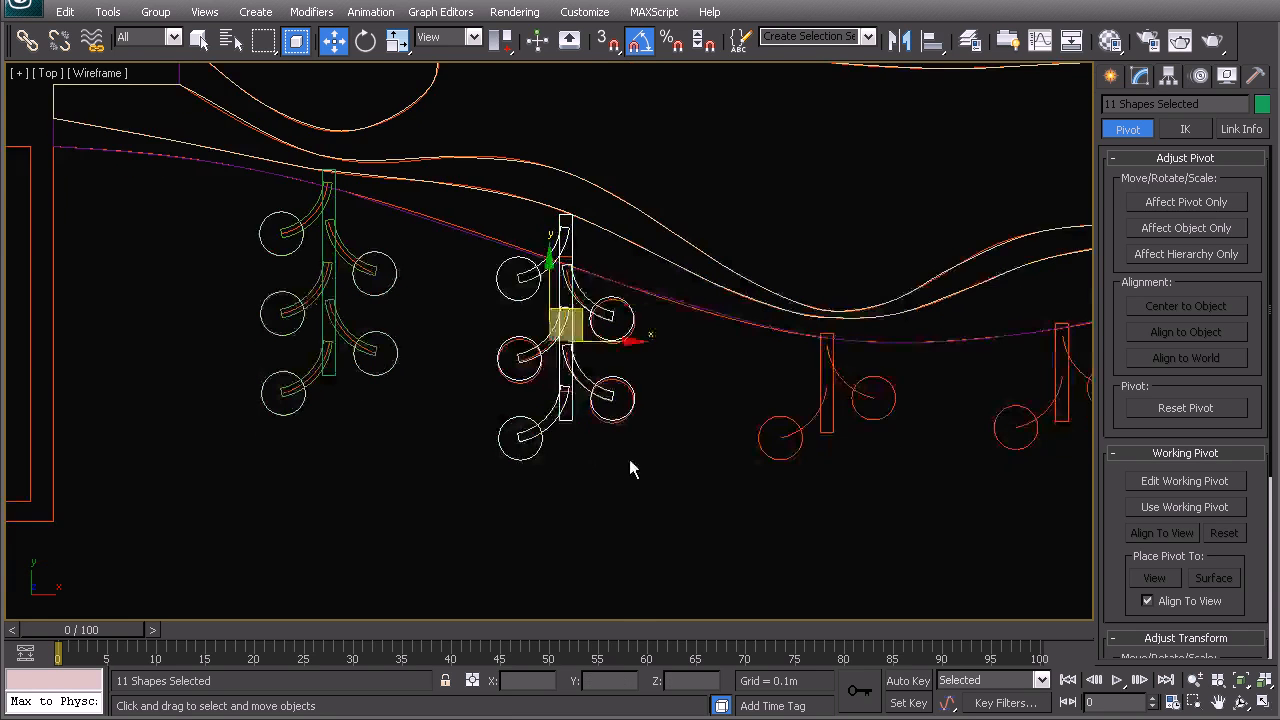
pyautogui.click(629, 460)
pyautogui.scroll(3, 560, 495)
pyautogui.click(542, 518)
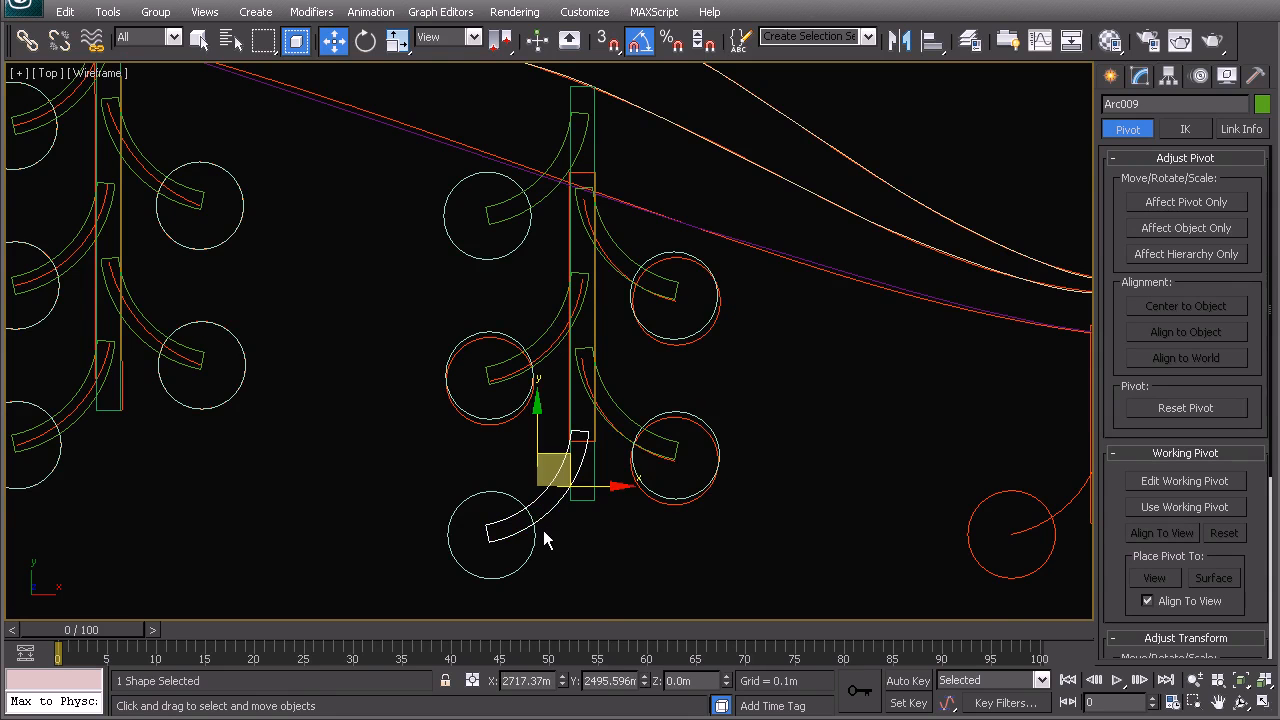
pyautogui.keyDown('ctrl'); pyautogui.click(537, 540); pyautogui.keyUp('ctrl')
pyautogui.press('Delete')
pyautogui.moveTo(597, 395); pyautogui.dragTo(587, 535, button='middle')
pyautogui.click(537, 331)
pyautogui.keyDown('ctrl'); pyautogui.click(520, 369); pyautogui.keyUp('ctrl')
pyautogui.moveTo(551, 466); pyautogui.dragTo(528, 403, button='middle')
pyautogui.press('Delete')
pyautogui.moveTo(582, 487); pyautogui.dragTo(561, 372, button='middle')
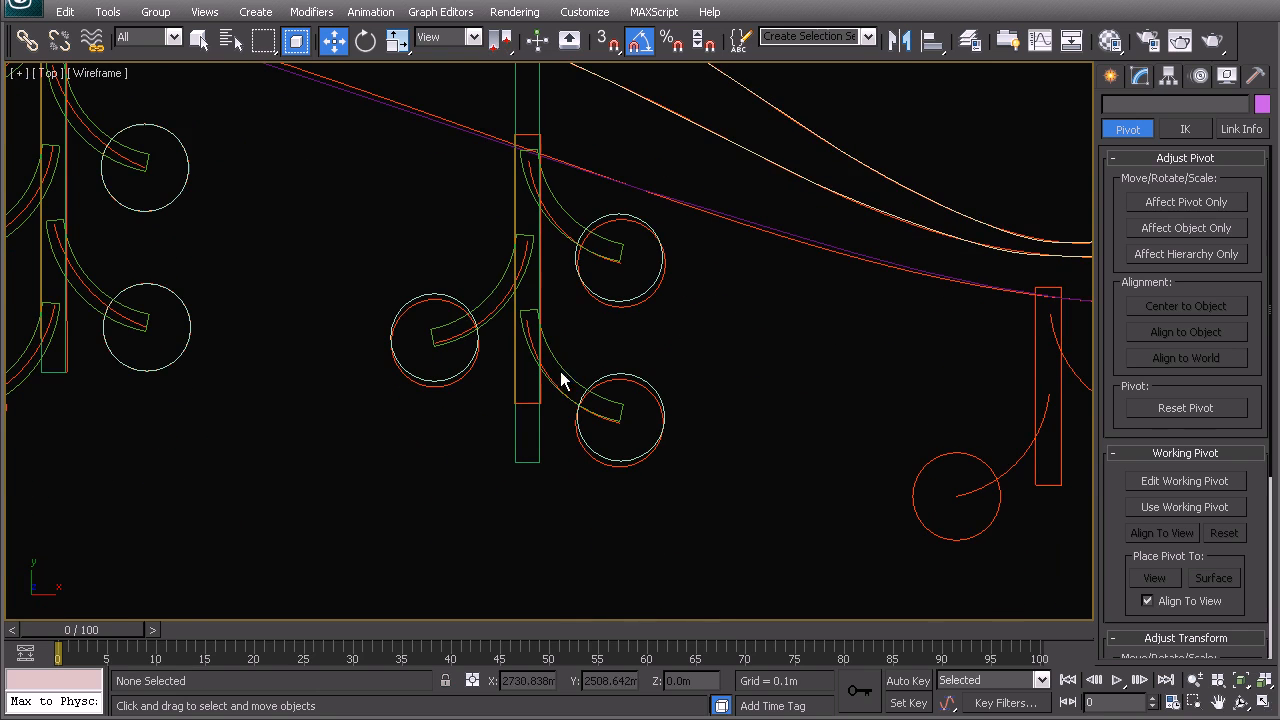
# - Move the new cluster's post rectangle, Rectangle002, up along Y
pyautogui.click(537, 458)
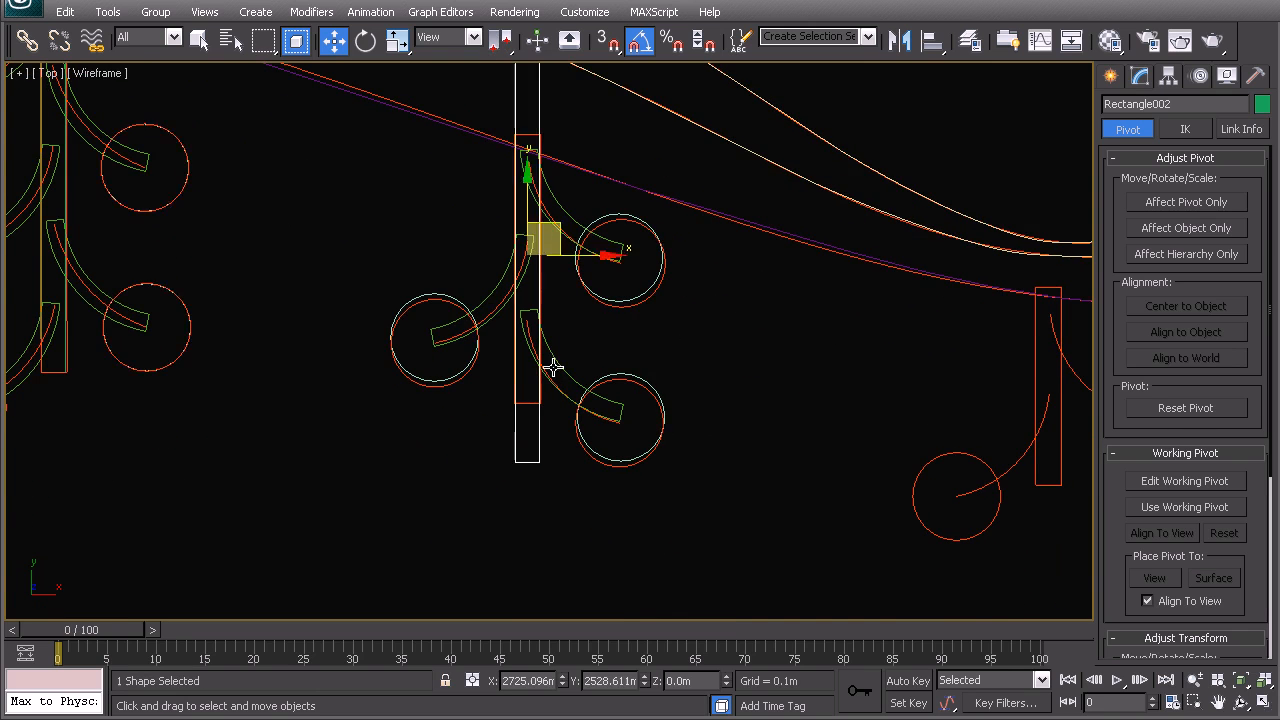
pyautogui.moveTo(525, 170); pyautogui.dragTo(537, 314, button='middle')
pyautogui.moveTo(537, 314); pyautogui.dragTo(510, 266)
pyautogui.scroll(-3, 511, 304)
pyautogui.click(489, 316)
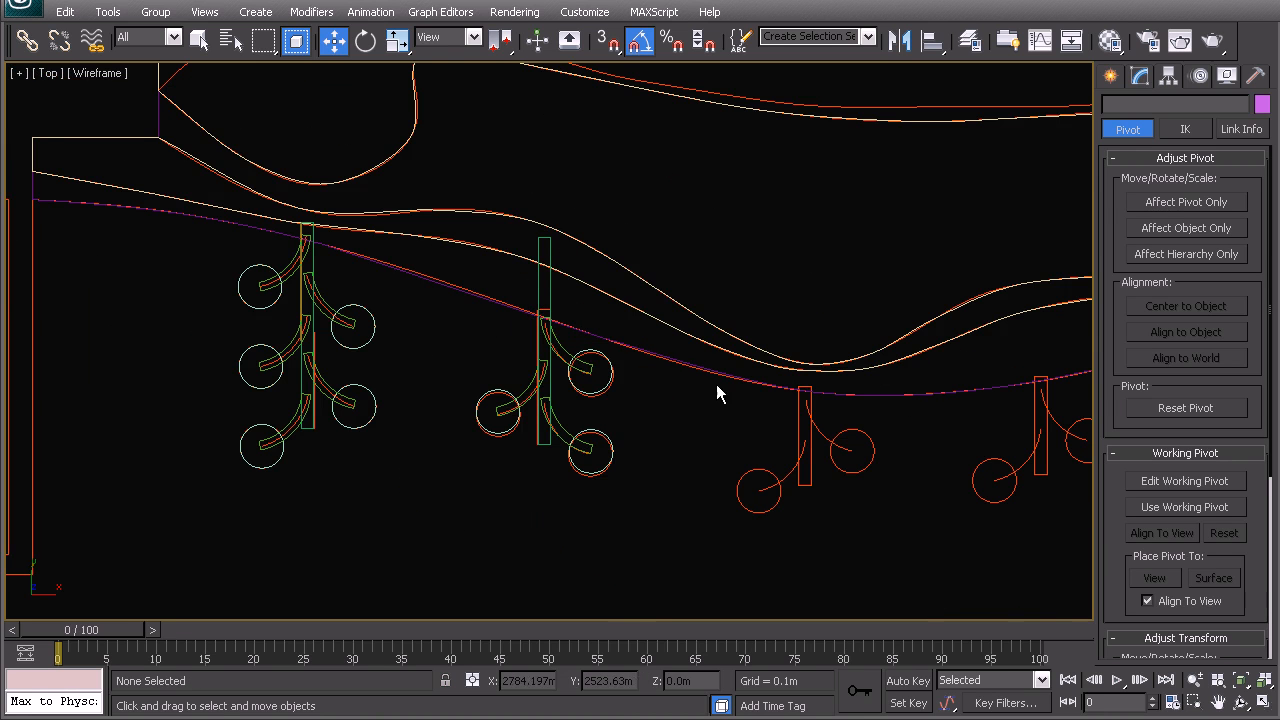
# - Select the smaller five-shape cluster and Shift-drag a copy further right along the path
pyautogui.scroll(2, 521, 387)
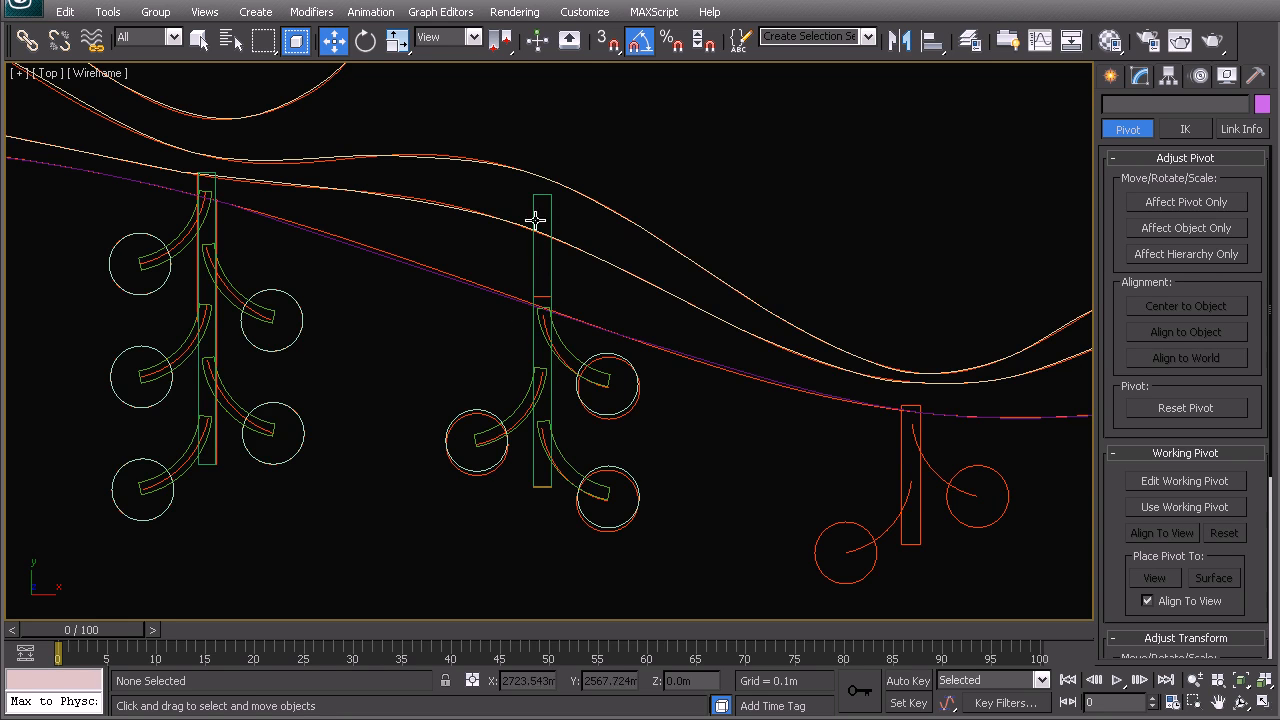
pyautogui.moveTo(736, 550); pyautogui.dragTo(737, 551)
pyautogui.moveTo(659, 488); pyautogui.dragTo(395, 400, button='middle')
pyautogui.scroll(-2, 512, 391)
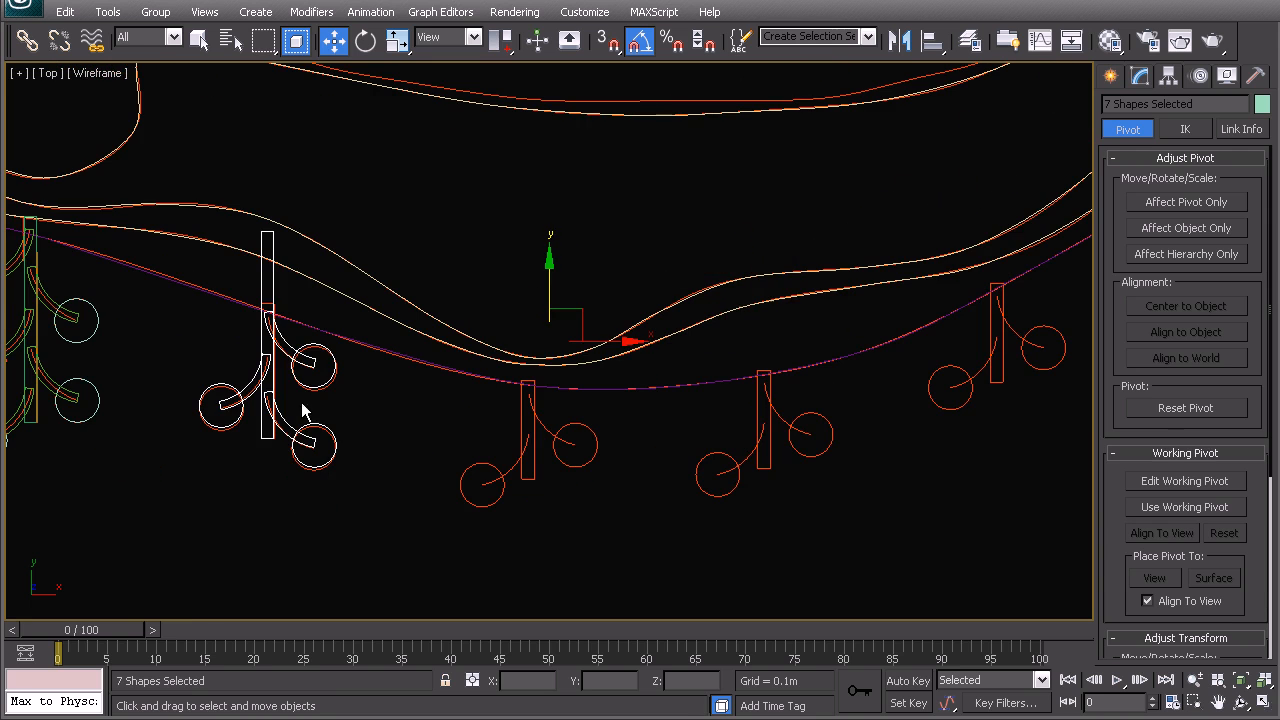
pyautogui.keyDown('alt'); pyautogui.click(303, 444); pyautogui.keyUp('alt')
pyautogui.press('e')
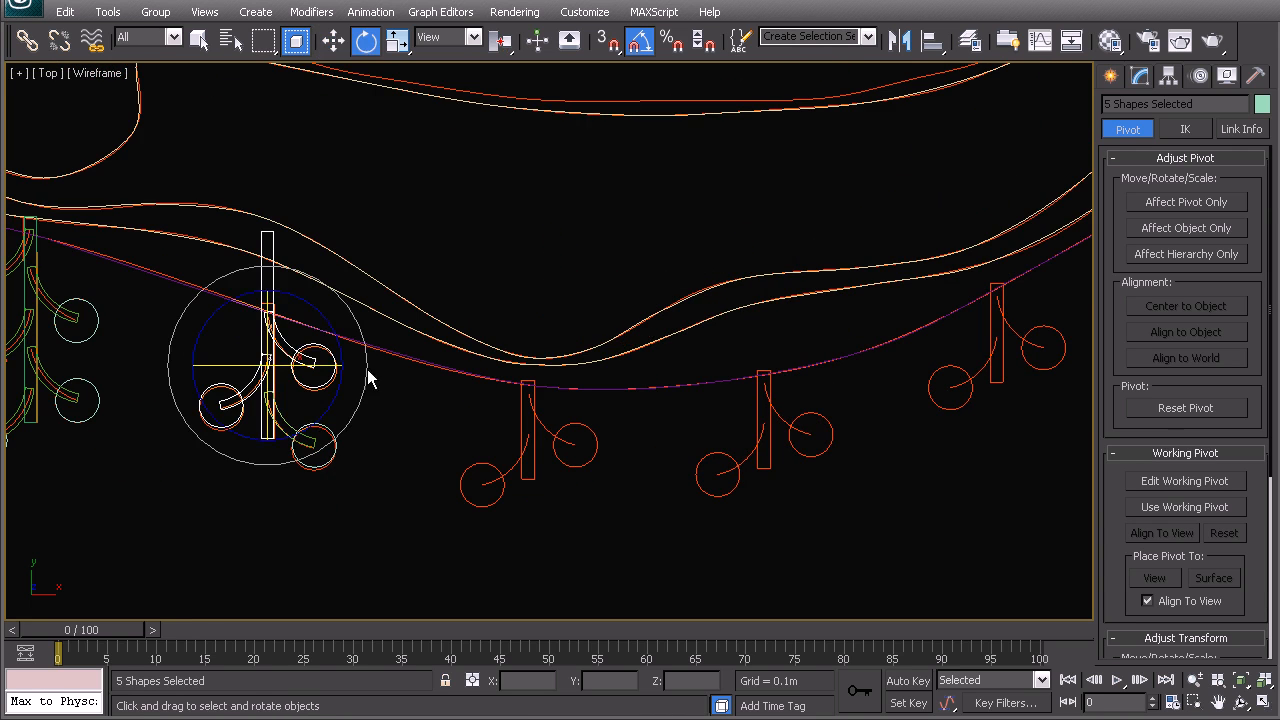
pyautogui.press('w')
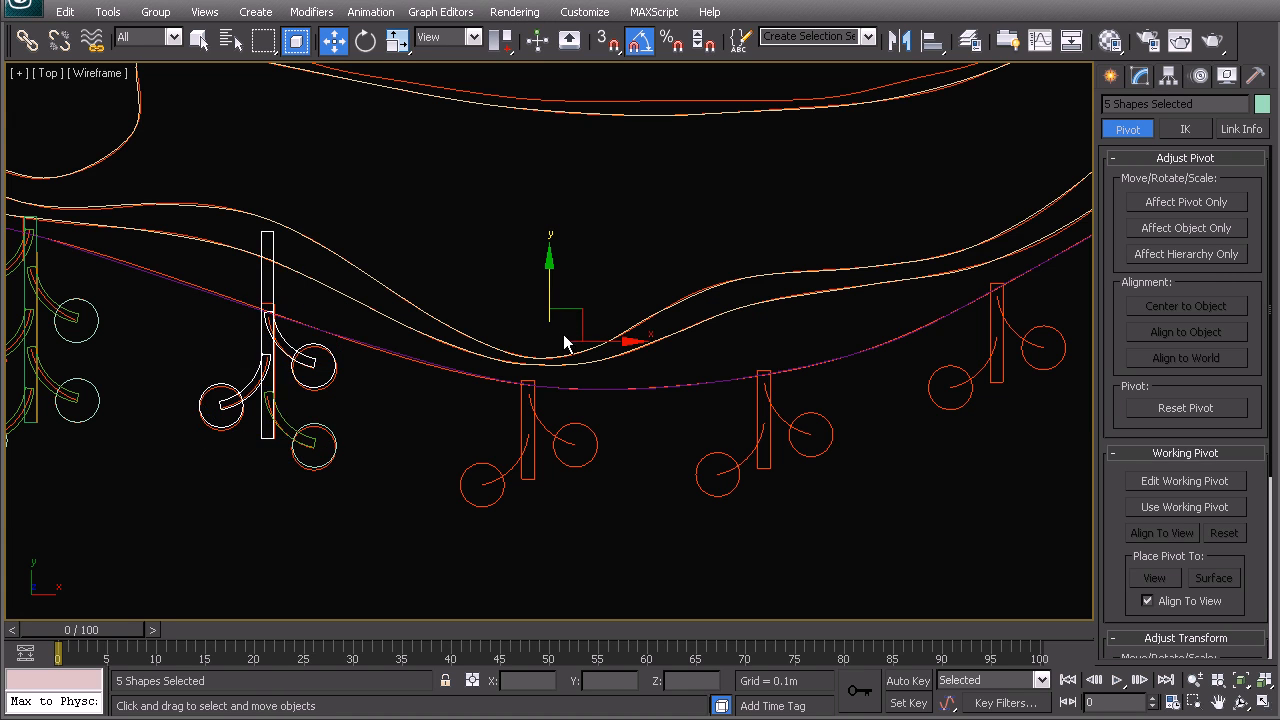
pyautogui.moveTo(580, 308)
pyautogui.mouseDown()
pyautogui.moveTo(846, 374)
pyautogui.moveTo(834, 394)
pyautogui.moveTo(840, 384)
pyautogui.mouseUp()
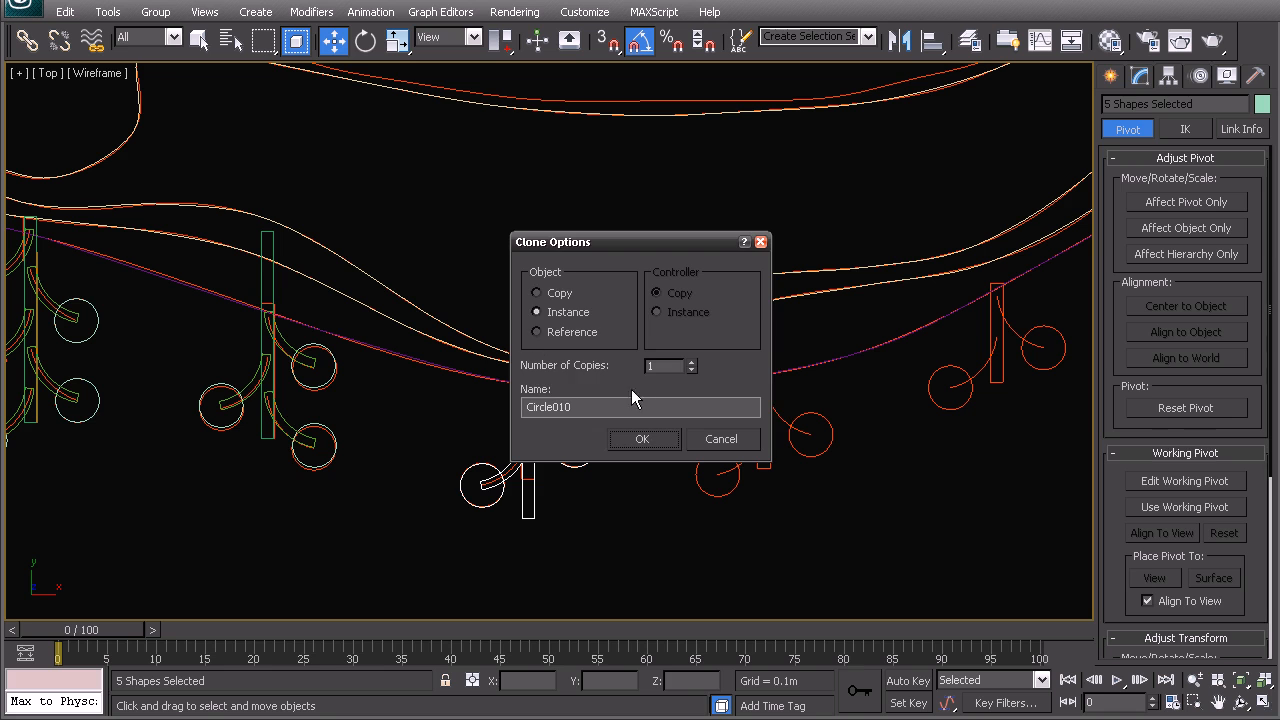
# - Keep the copy as an instance and raise its tall post, Rectangle003, by 12.73m
pyautogui.click(645, 440)
pyautogui.click(529, 500)
pyautogui.moveTo(527, 361); pyautogui.dragTo(535, 322)
# - Instance the middle five-piece cluster twice more onto the next orange markers along the path
pyautogui.moveTo(408, 210); pyautogui.dragTo(616, 567)
pyautogui.moveTo(575, 332)
pyautogui.keyDown('shift'); pyautogui.mouseDown()
pyautogui.moveTo(806, 317)
pyautogui.moveTo(814, 294)
pyautogui.mouseUp(); pyautogui.keyUp('shift')
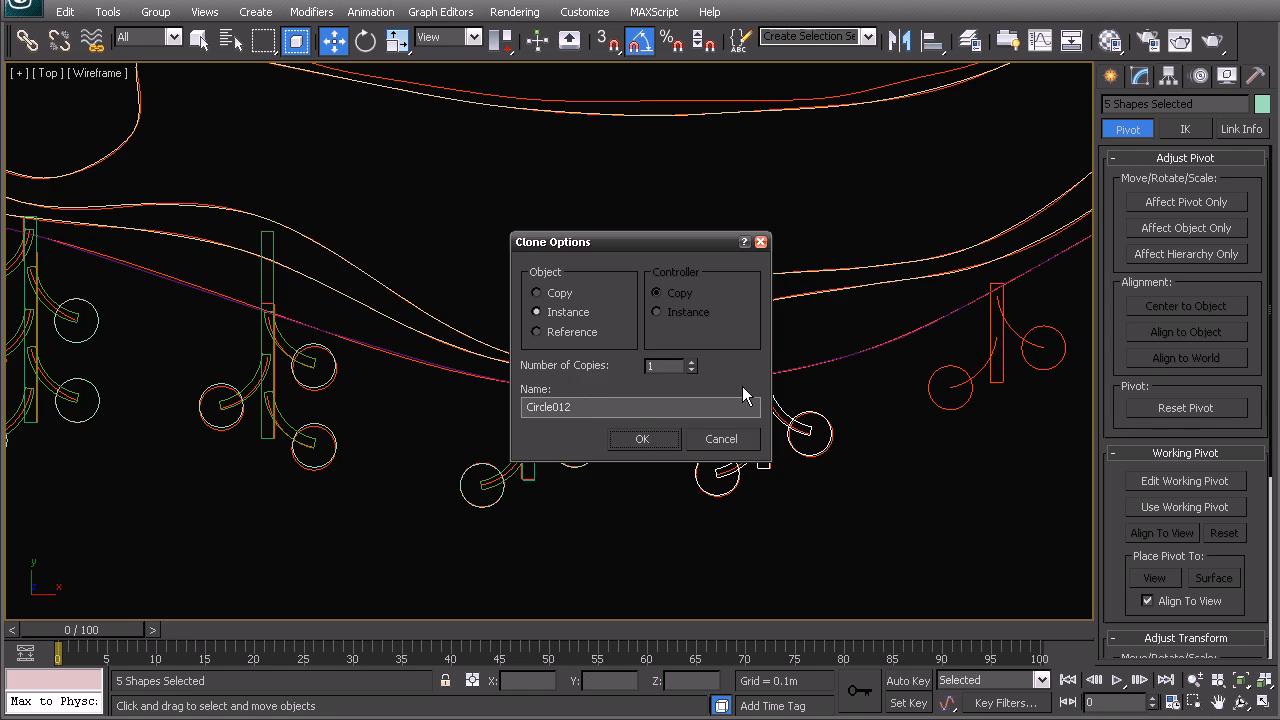
pyautogui.click(647, 438)
pyautogui.moveTo(570, 322); pyautogui.dragTo(336, 374, button='middle')
pyautogui.moveTo(578, 305)
pyautogui.keyDown('shift'); pyautogui.mouseDown()
pyautogui.moveTo(806, 240)
pyautogui.moveTo(814, 217)
pyautogui.mouseUp(); pyautogui.keyUp('shift')
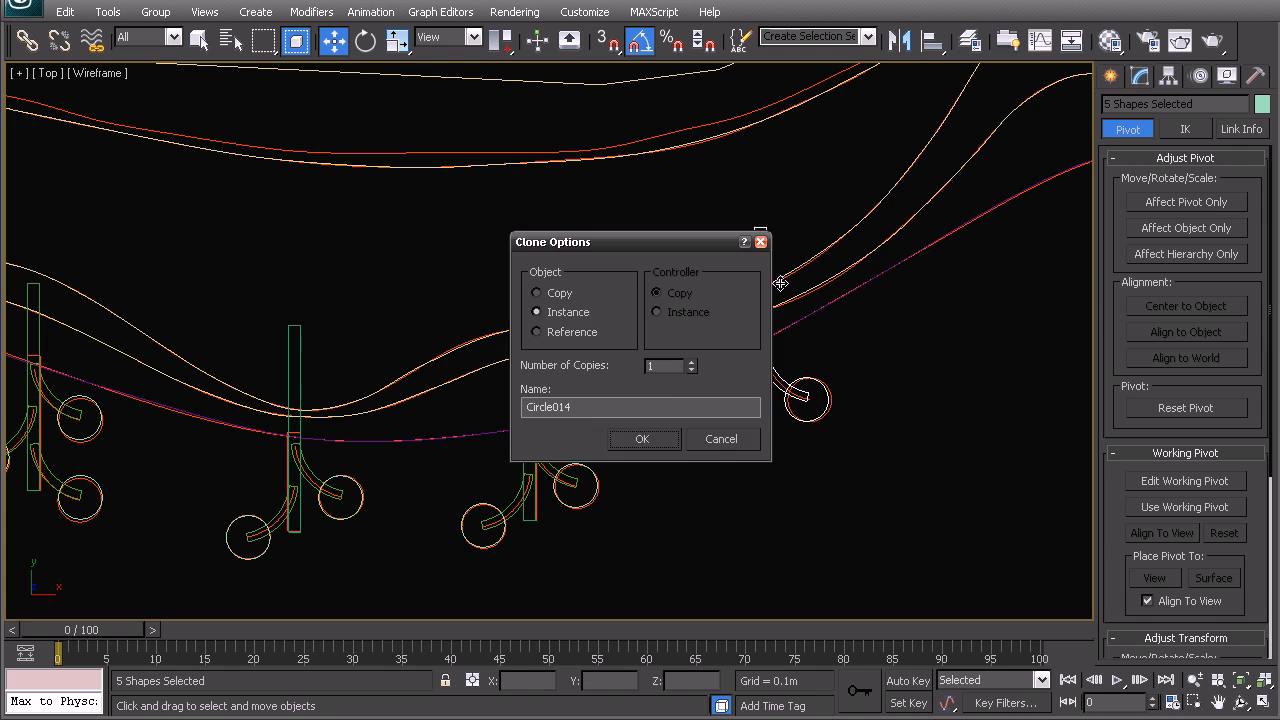
pyautogui.click(637, 444)
# - Switch to the Perspective view and orbit to a tilted overview of the clusters
pyautogui.moveTo(412, 437)
pyautogui.mouseDown(button='middle')
pyautogui.moveTo(916, 363)
pyautogui.moveTo(995, 385)
pyautogui.mouseUp(button='middle')
pyautogui.click(466, 480)
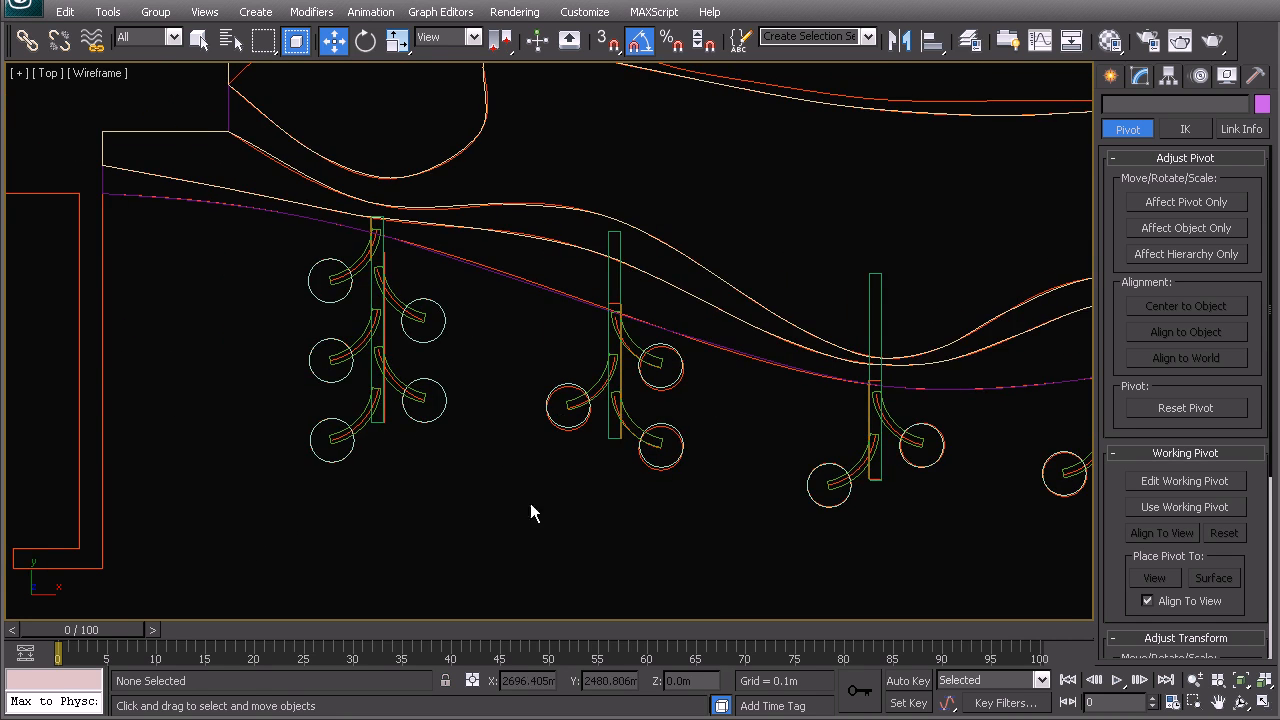
pyautogui.press('p')
pyautogui.scroll(-6, 520, 488)
pyautogui.keyDown('alt'); pyautogui.moveTo(520, 485); pyautogui.dragTo(602, 280, button='middle'); pyautogui.keyUp('alt')
pyautogui.scroll(4, 545, 356)
pyautogui.scroll(2, 546, 362)
pyautogui.keyDown('alt'); pyautogui.moveTo(351, 329); pyautogui.dragTo(583, 326, button='middle'); pyautogui.keyUp('alt')
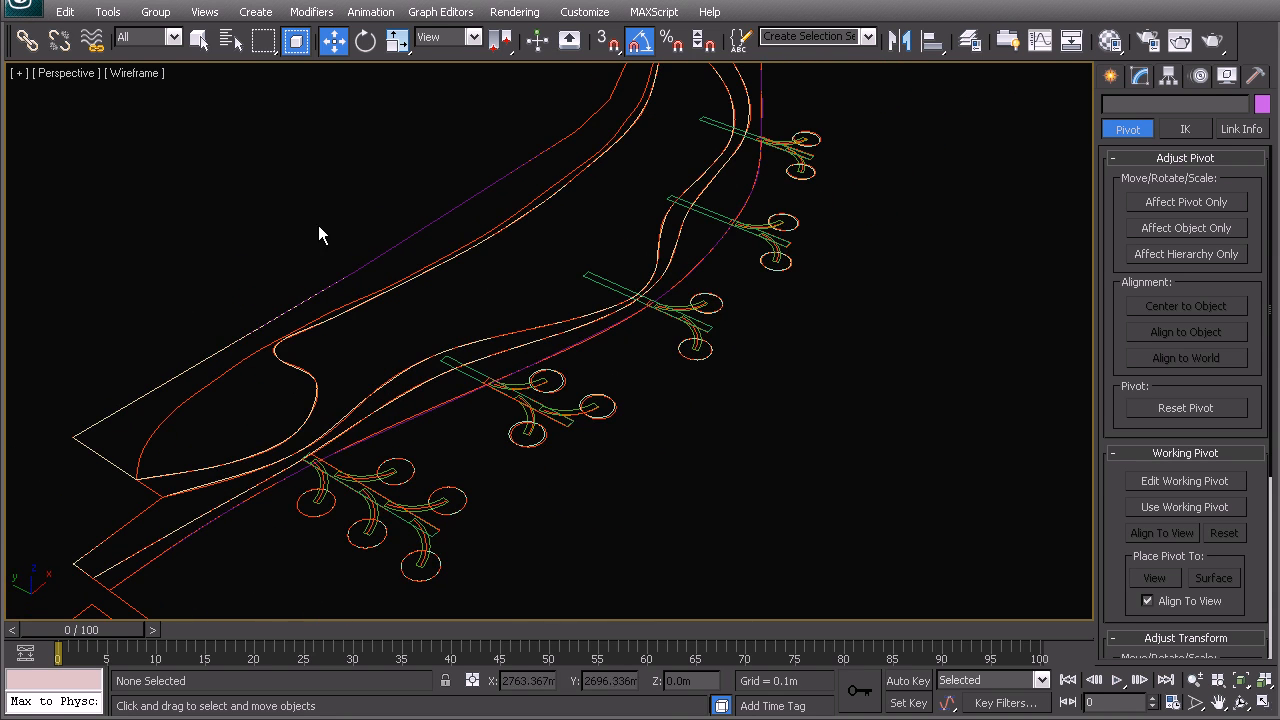
# - In the Layer Manager, unhide 00_New Podium and hide 00_New_Hardscape and 02_Hardscape
pyautogui.click(969, 40)
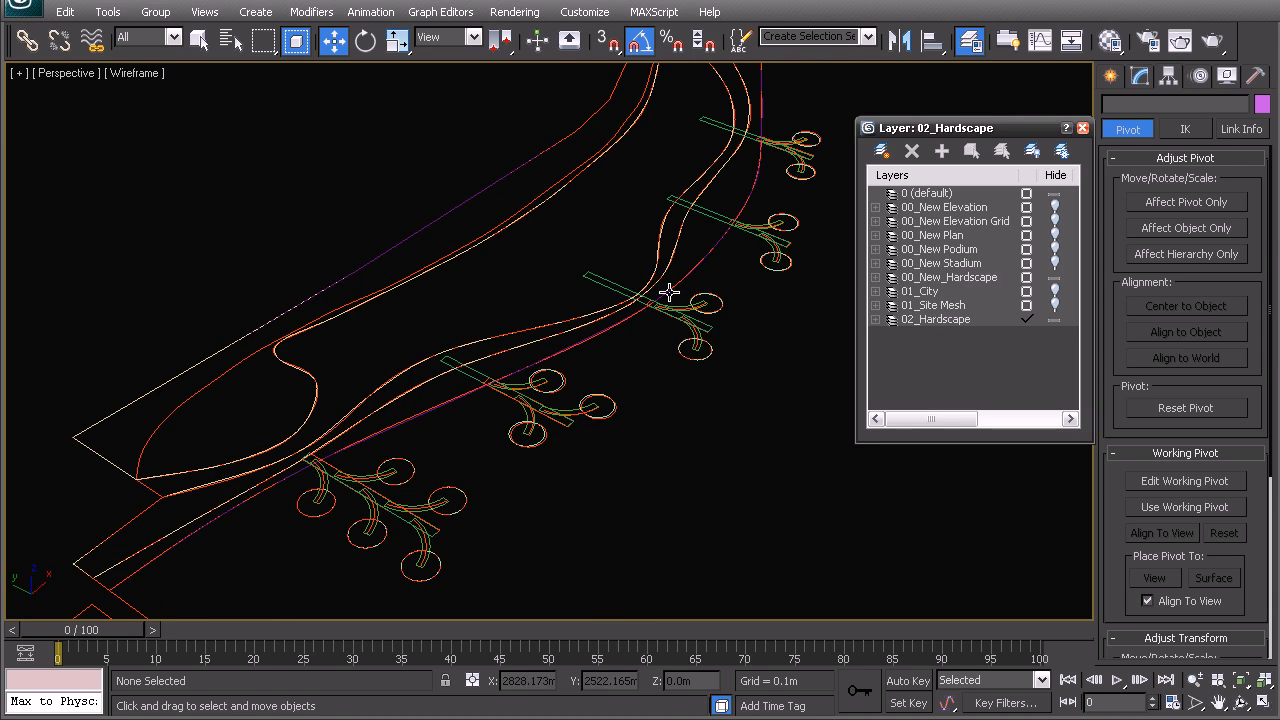
pyautogui.click(1056, 250)
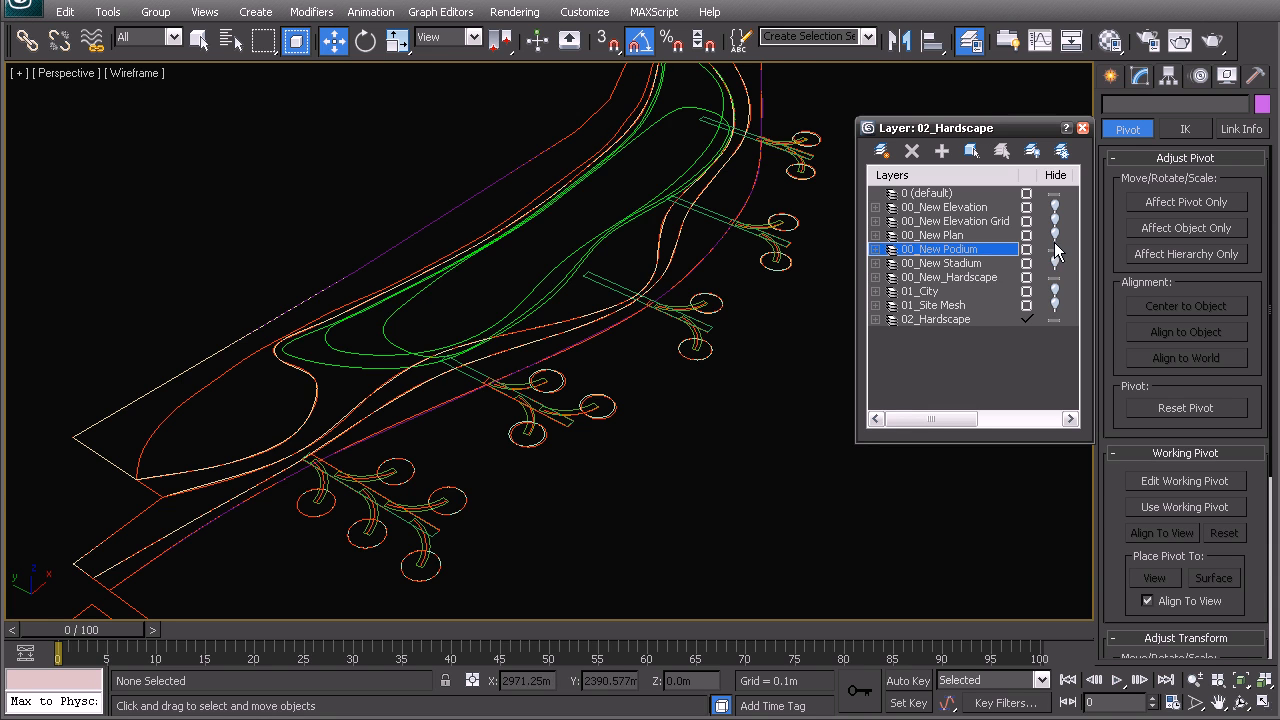
pyautogui.click(1056, 278)
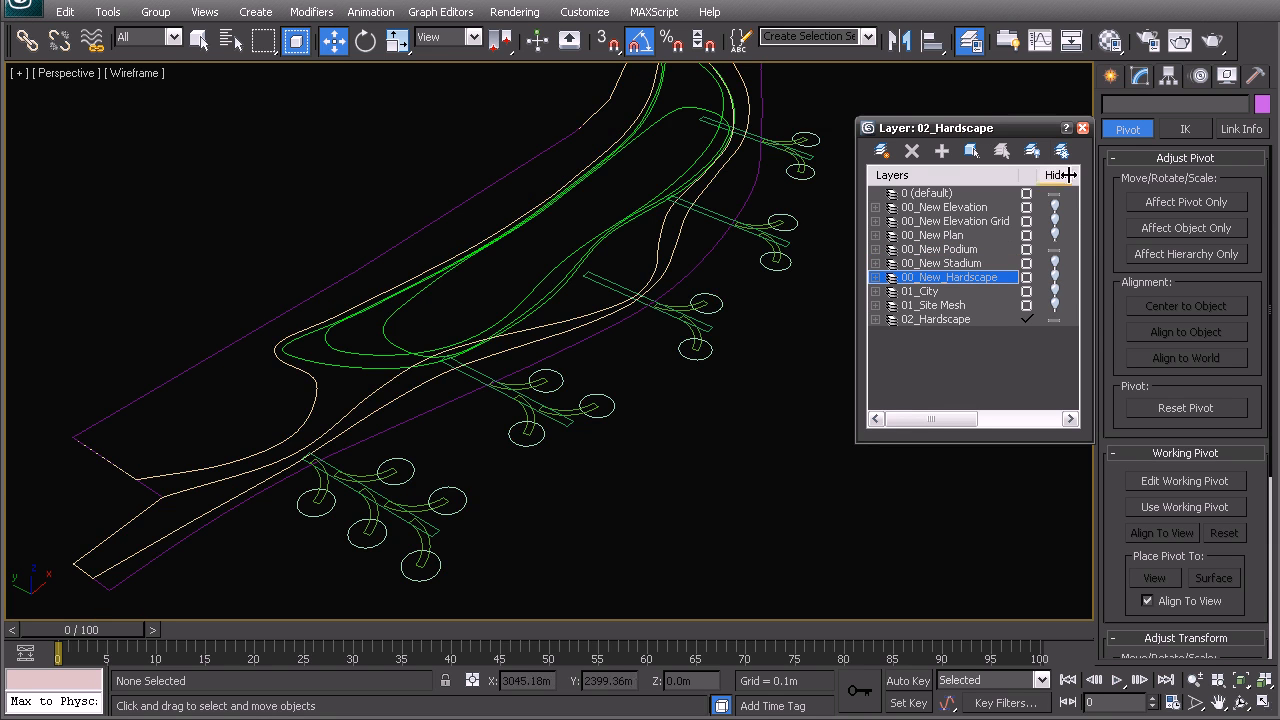
pyautogui.click(1055, 319)
# - Create a new layer named 02_Podium and make it the current layer
pyautogui.click(881, 151)
pyautogui.click(942, 334)
pyautogui.write('02_Podium')
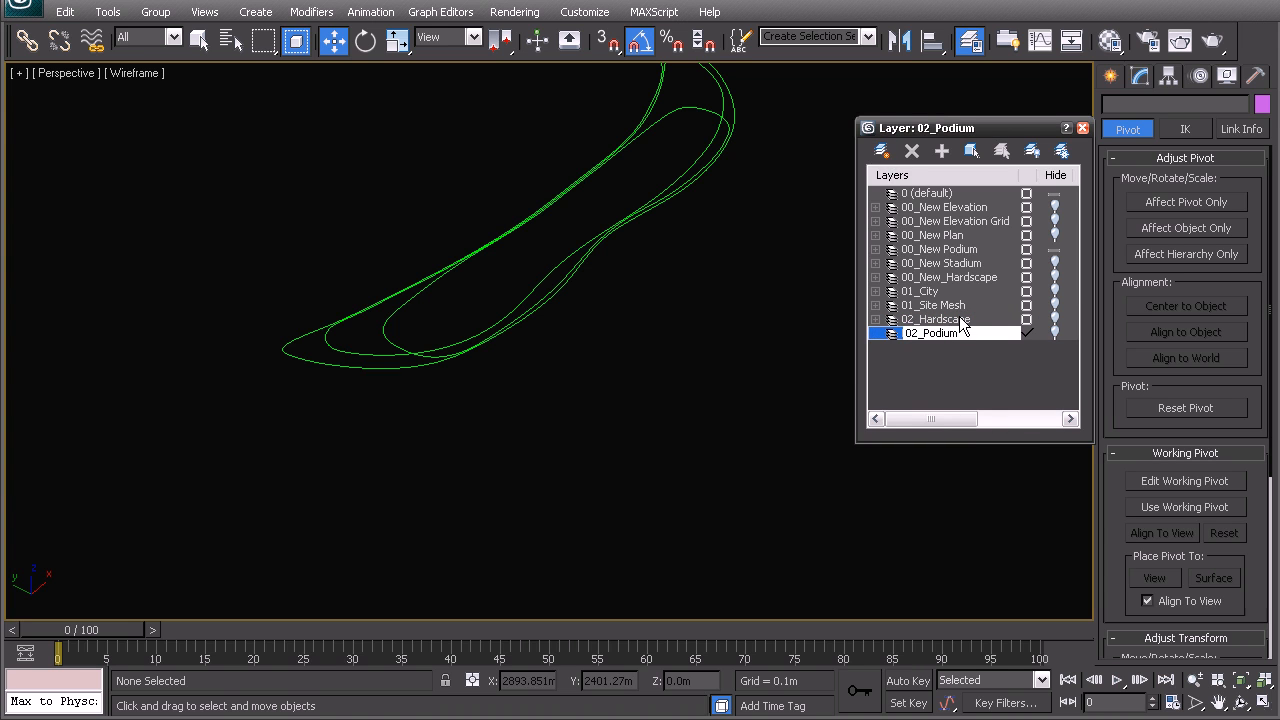
pyautogui.press('Return')
pyautogui.click(1055, 333)
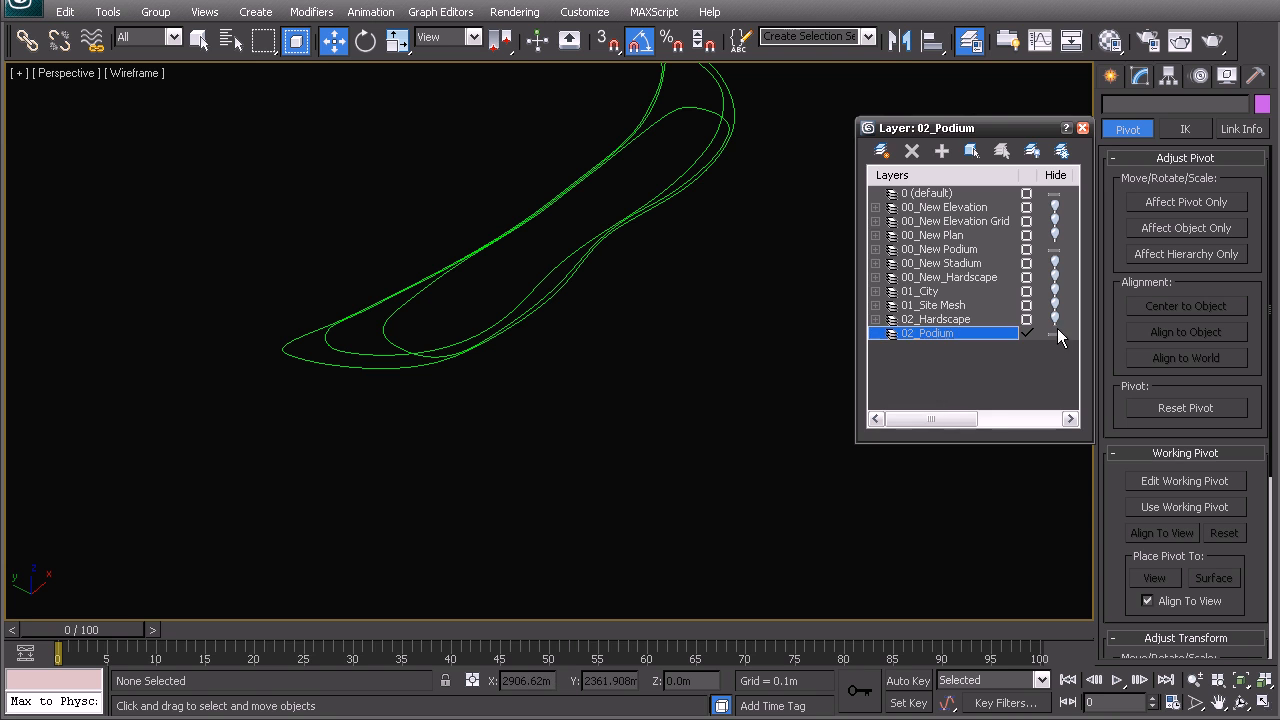
pyautogui.click(1082, 128)
# - Switch to the Top view with snapping on and pick the Line shape tool
pyautogui.press('t')
pyautogui.press('s')
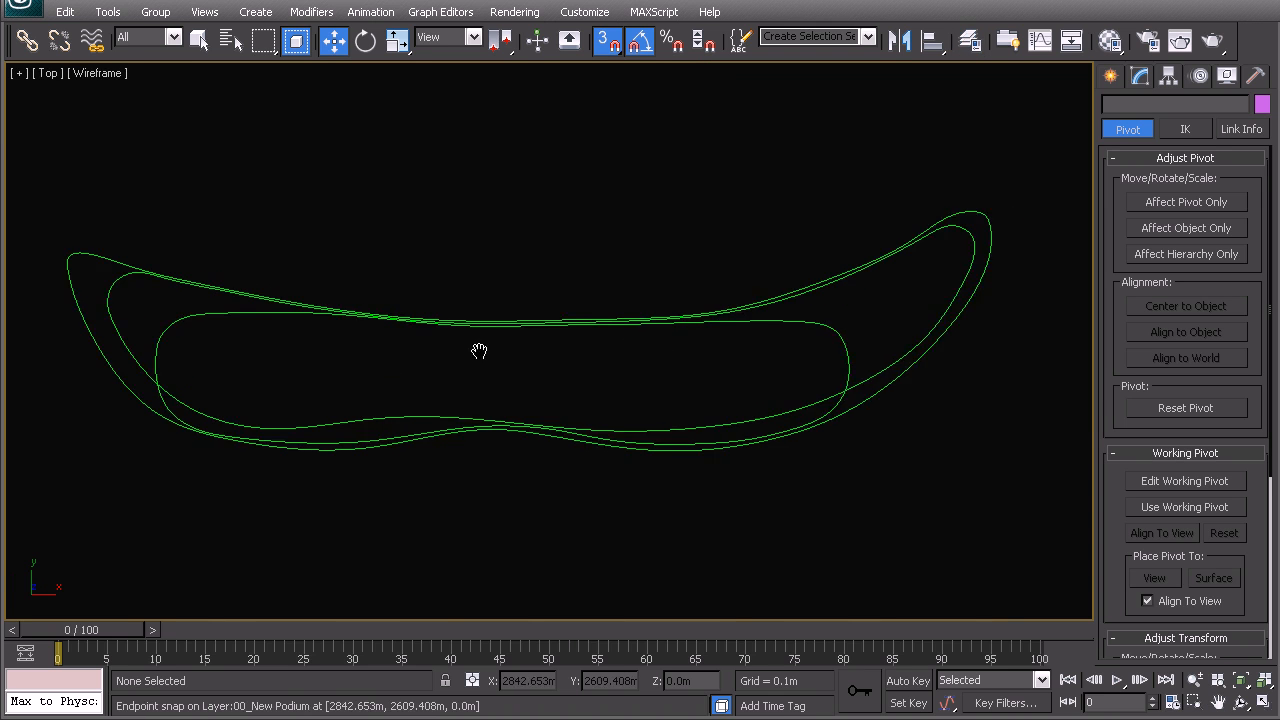
pyautogui.click(1110, 76)
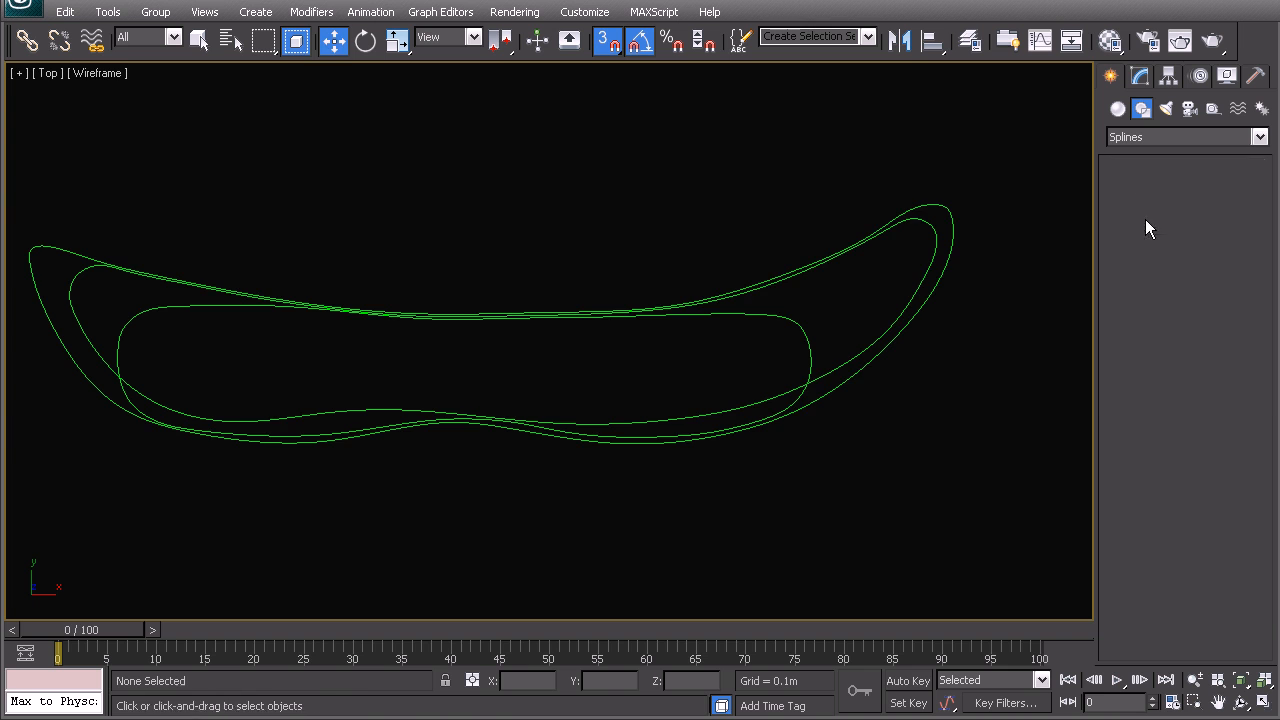
pyautogui.click(1147, 220)
pyautogui.press('s')
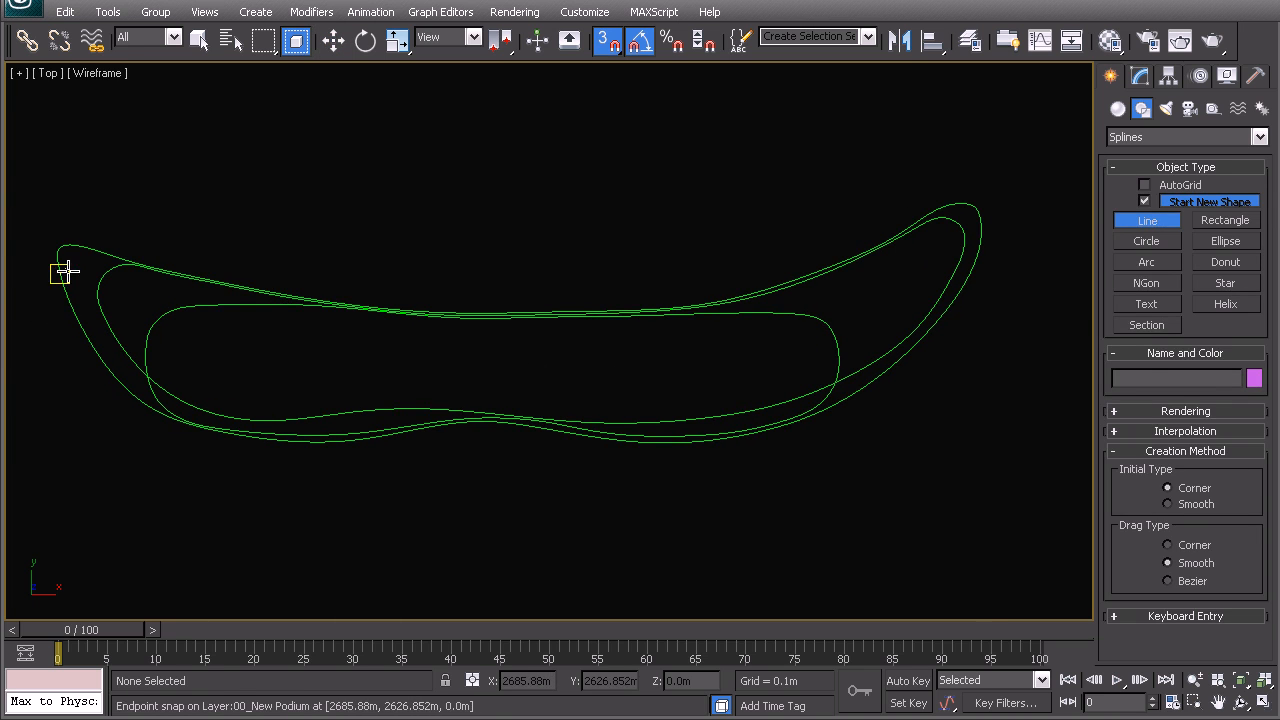
# - Trace Line003 from the podium's left tip along the upper edge to the right tip
pyautogui.click(94, 250)
pyautogui.click(200, 278)
pyautogui.click(367, 309)
pyautogui.click(509, 318)
pyautogui.click(717, 301)
pyautogui.click(842, 263)
pyautogui.click(928, 215)
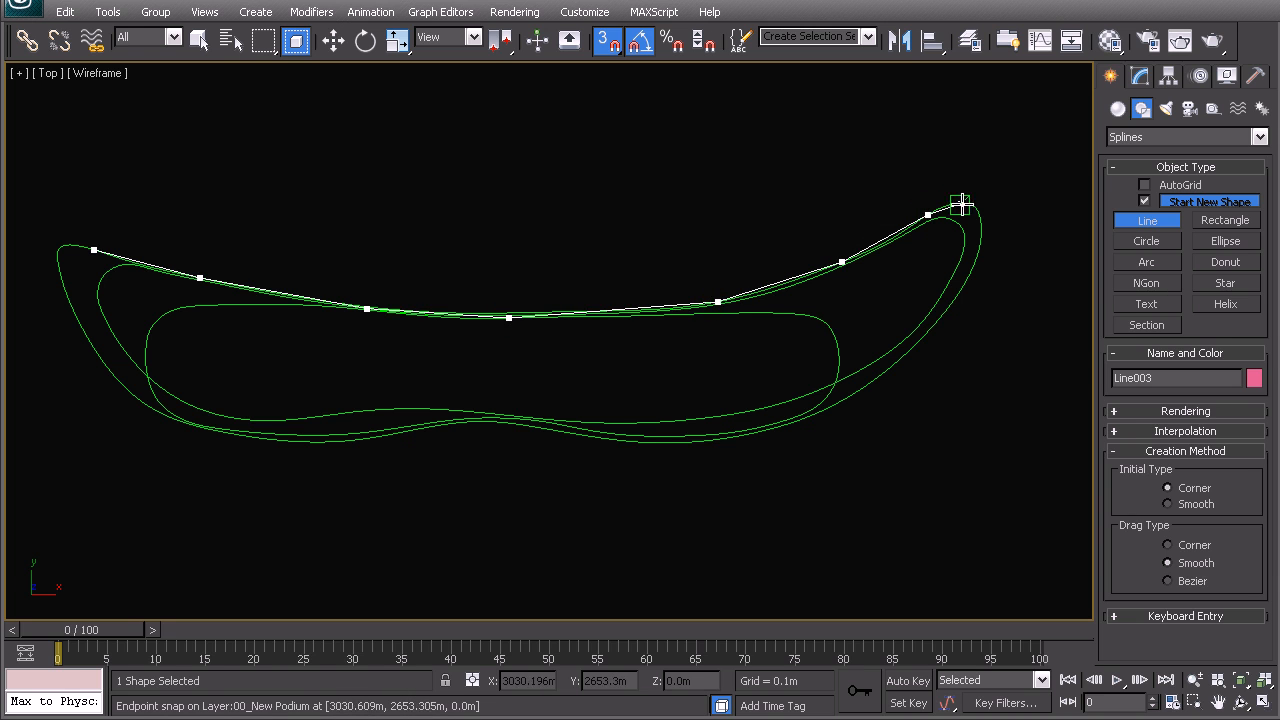
pyautogui.click(978, 250)
# - Continue Line003 along the lower edge and close it at its first vertex
pyautogui.click(923, 336)
pyautogui.click(847, 398)
pyautogui.click(777, 427)
pyautogui.click(668, 442)
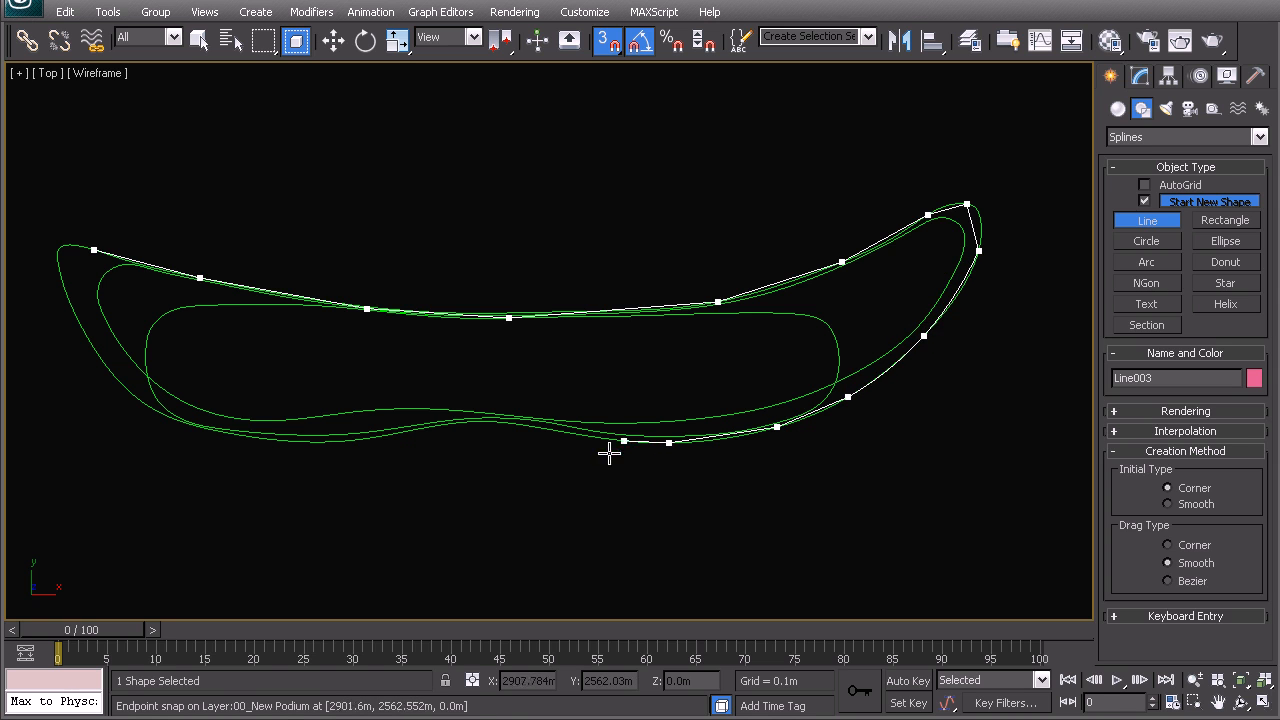
pyautogui.click(564, 432)
pyautogui.click(494, 422)
pyautogui.click(382, 436)
pyautogui.click(268, 440)
pyautogui.click(156, 411)
pyautogui.click(90, 342)
pyautogui.click(58, 264)
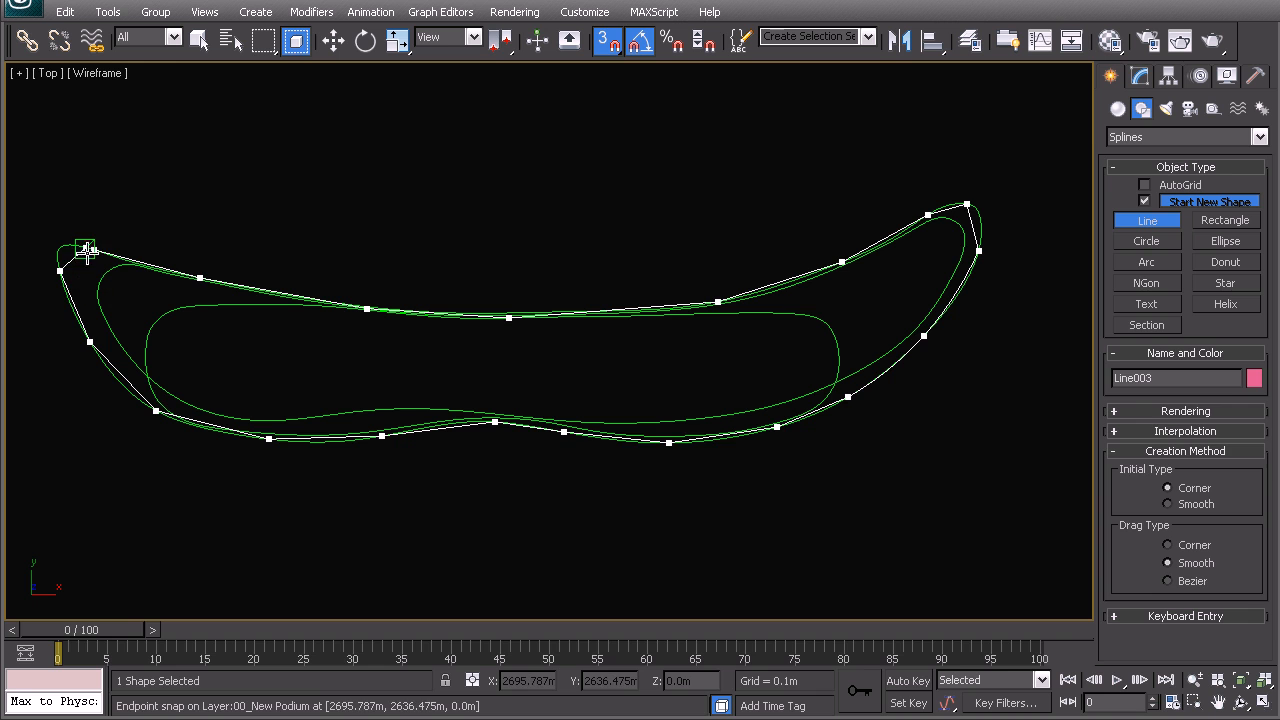
pyautogui.click(93, 250)
pyautogui.click(600, 508)
pyautogui.moveTo(317, 377); pyautogui.dragTo(566, 326, button='middle')
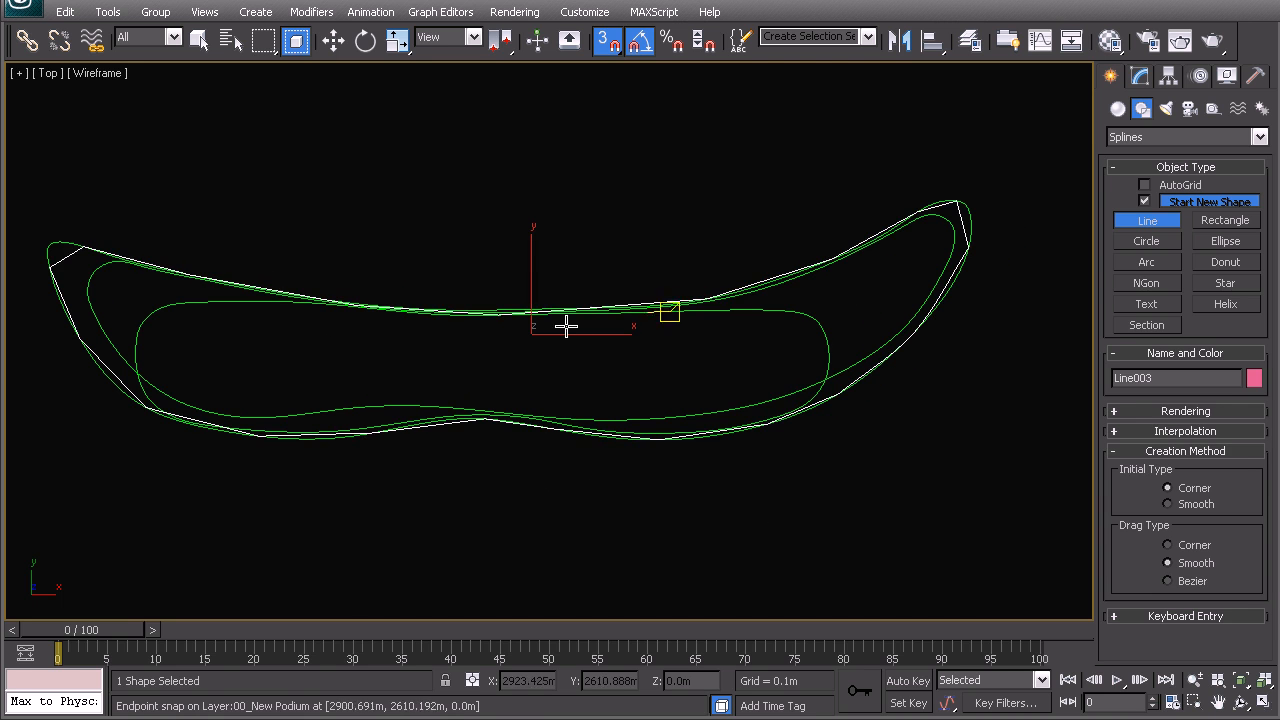
# - Trace Line004 along the middle curve's upper edge and around its right tip
pyautogui.click(89, 284)
pyautogui.click(113, 262)
pyautogui.click(202, 279)
pyautogui.click(243, 300)
pyautogui.press('BackSpace')
pyautogui.click(315, 302)
pyautogui.click(447, 315)
pyautogui.click(599, 314)
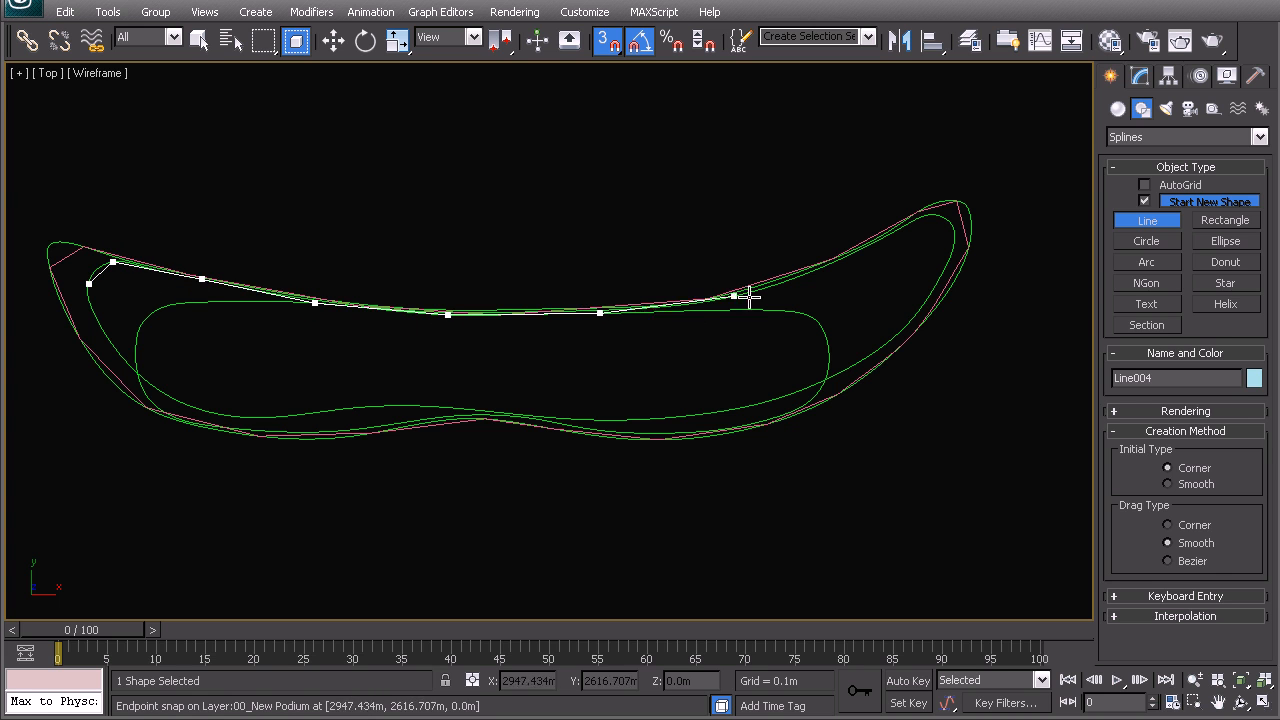
pyautogui.click(755, 291)
pyautogui.click(860, 250)
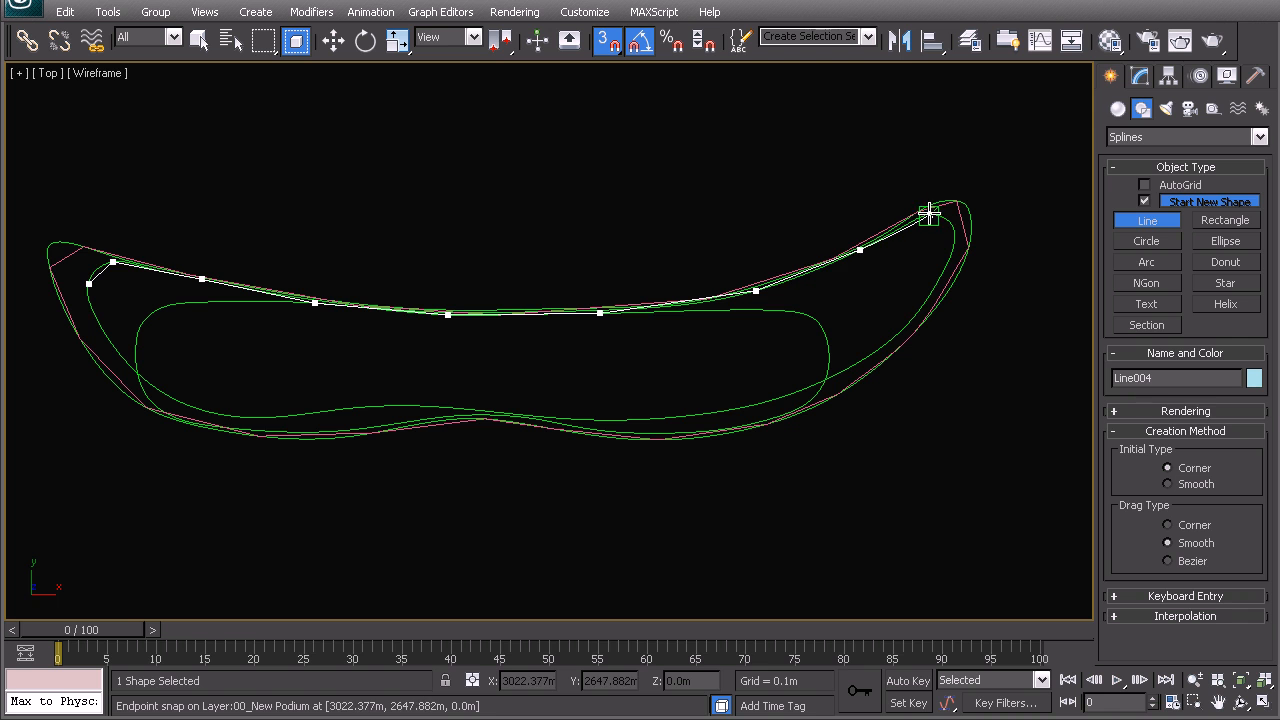
pyautogui.click(954, 237)
pyautogui.click(931, 293)
pyautogui.click(874, 352)
# - Continue Line004 along the lower edge and close it at the starting point
pyautogui.click(827, 376)
pyautogui.click(779, 398)
pyautogui.click(676, 416)
pyautogui.click(579, 418)
pyautogui.click(549, 416)
pyautogui.click(475, 410)
pyautogui.click(385, 406)
pyautogui.click(284, 416)
pyautogui.click(185, 404)
pyautogui.click(121, 357)
pyautogui.click(88, 285)
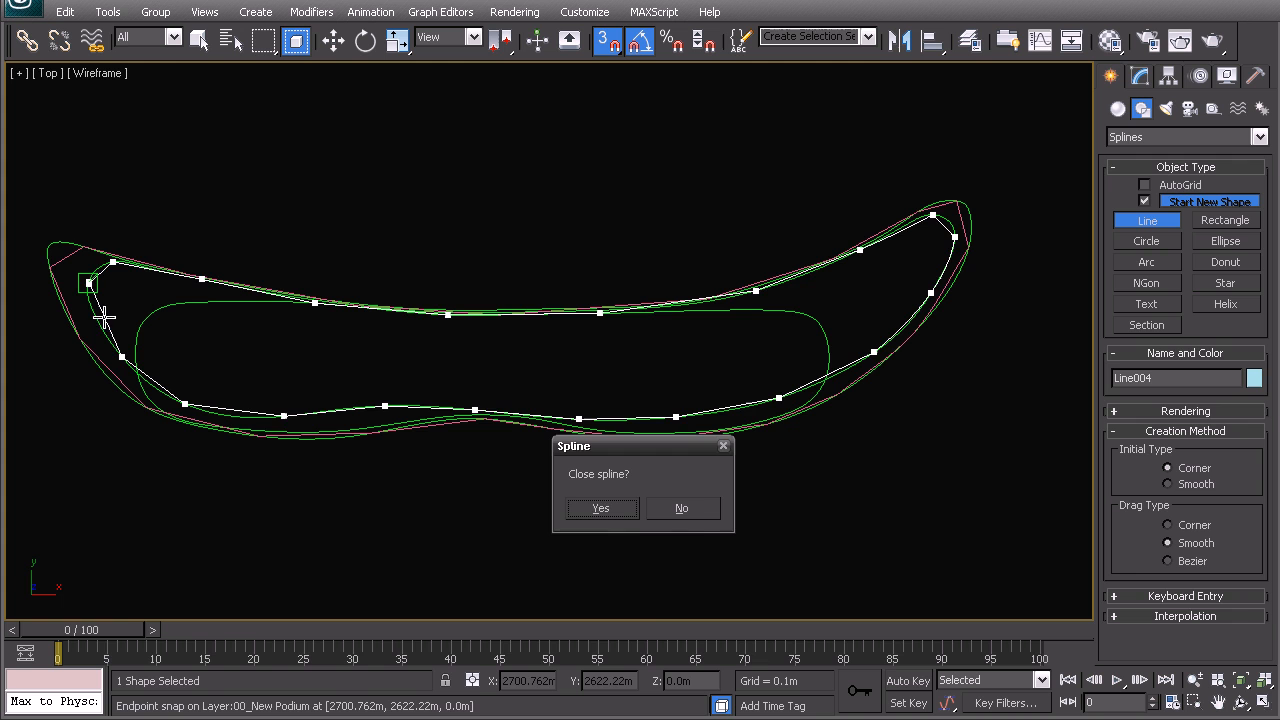
pyautogui.click(599, 508)
# - Trace Line005 along the inner curve's top and around its right end
pyautogui.click(196, 302)
pyautogui.click(297, 302)
pyautogui.click(516, 315)
pyautogui.click(731, 311)
pyautogui.click(817, 321)
pyautogui.click(828, 363)
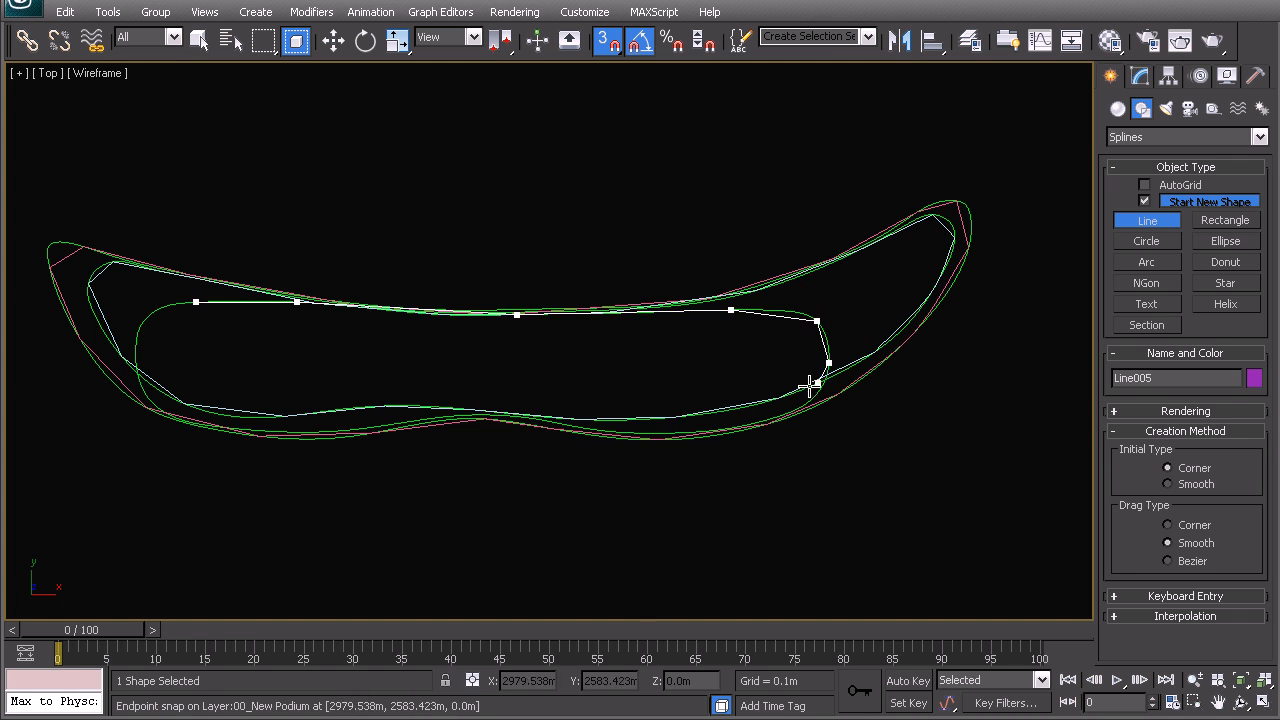
pyautogui.click(801, 411)
# - Continue Line005 along the inner curve's bottom and close it at the first point
pyautogui.click(668, 433)
pyautogui.click(529, 418)
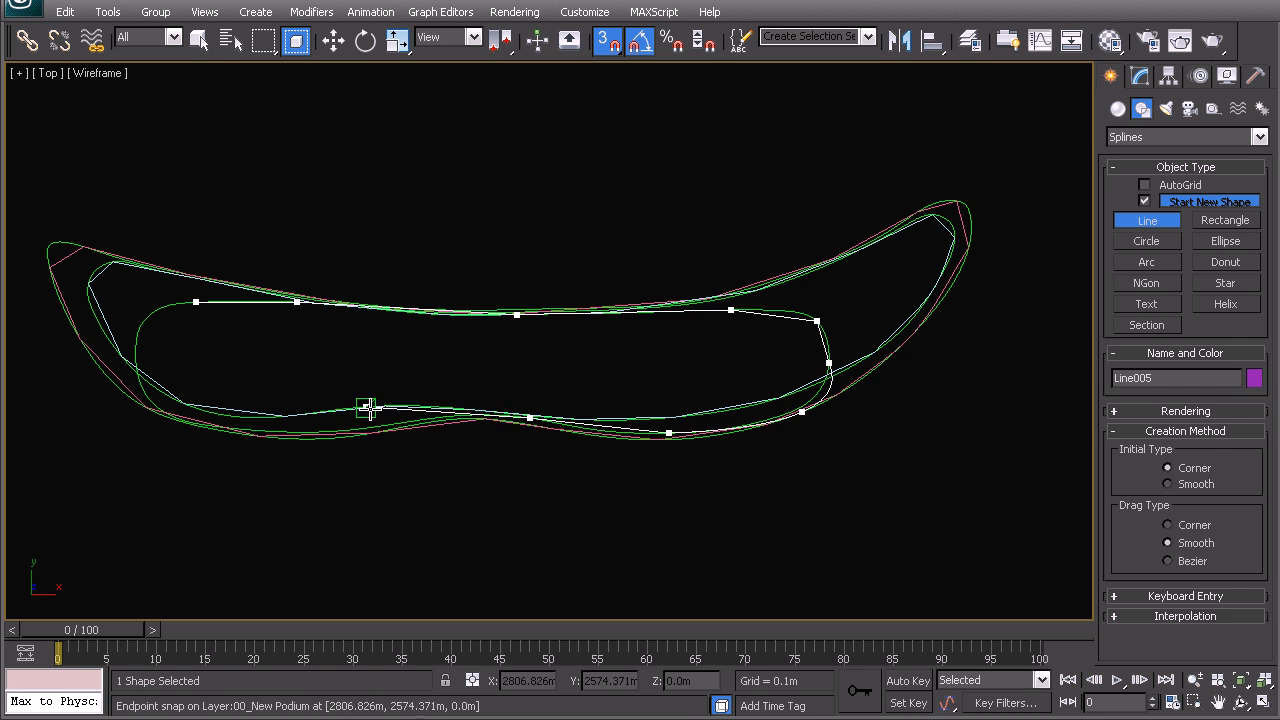
pyautogui.click(443, 416)
pyautogui.click(345, 430)
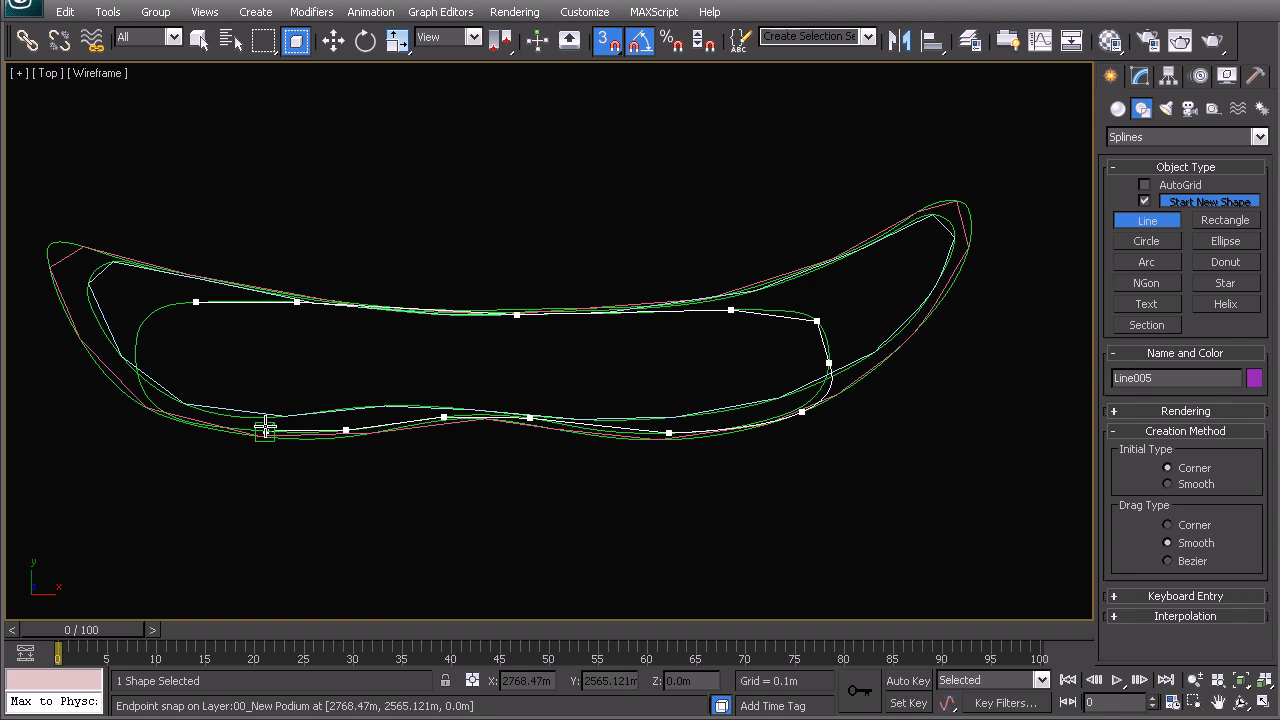
pyautogui.click(150, 401)
pyautogui.click(135, 348)
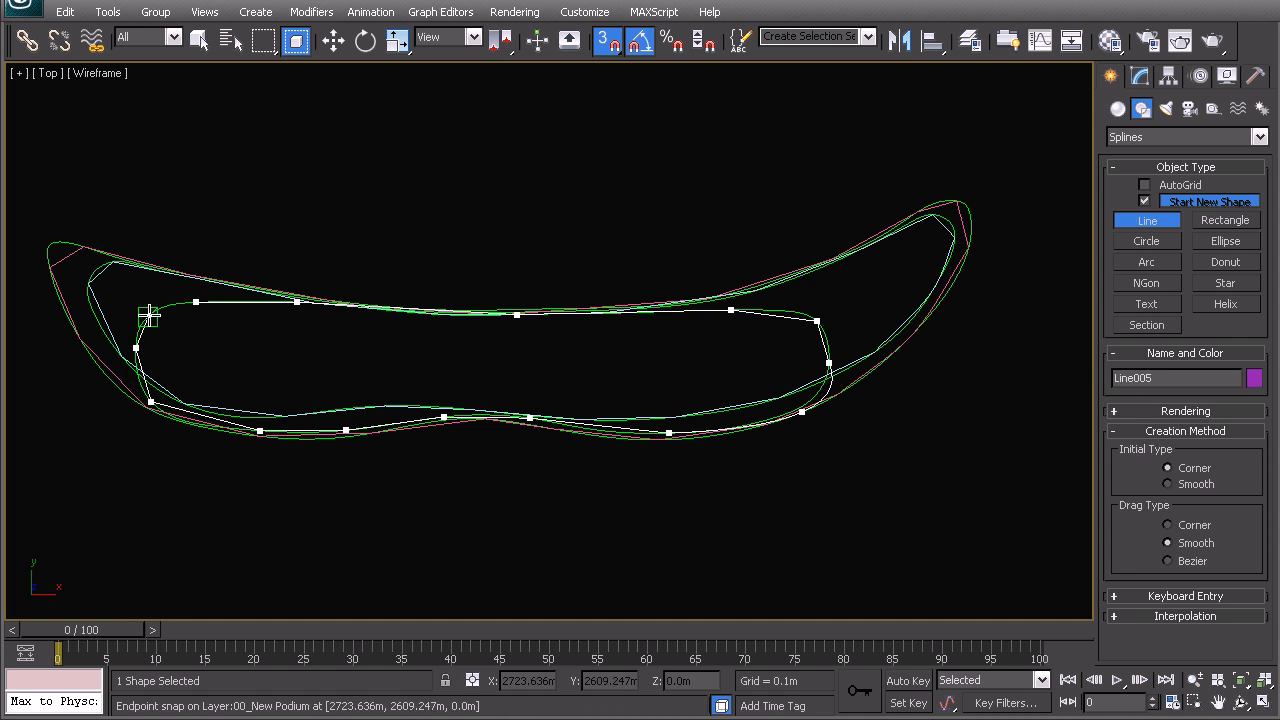
pyautogui.click(195, 302)
pyautogui.click(599, 508)
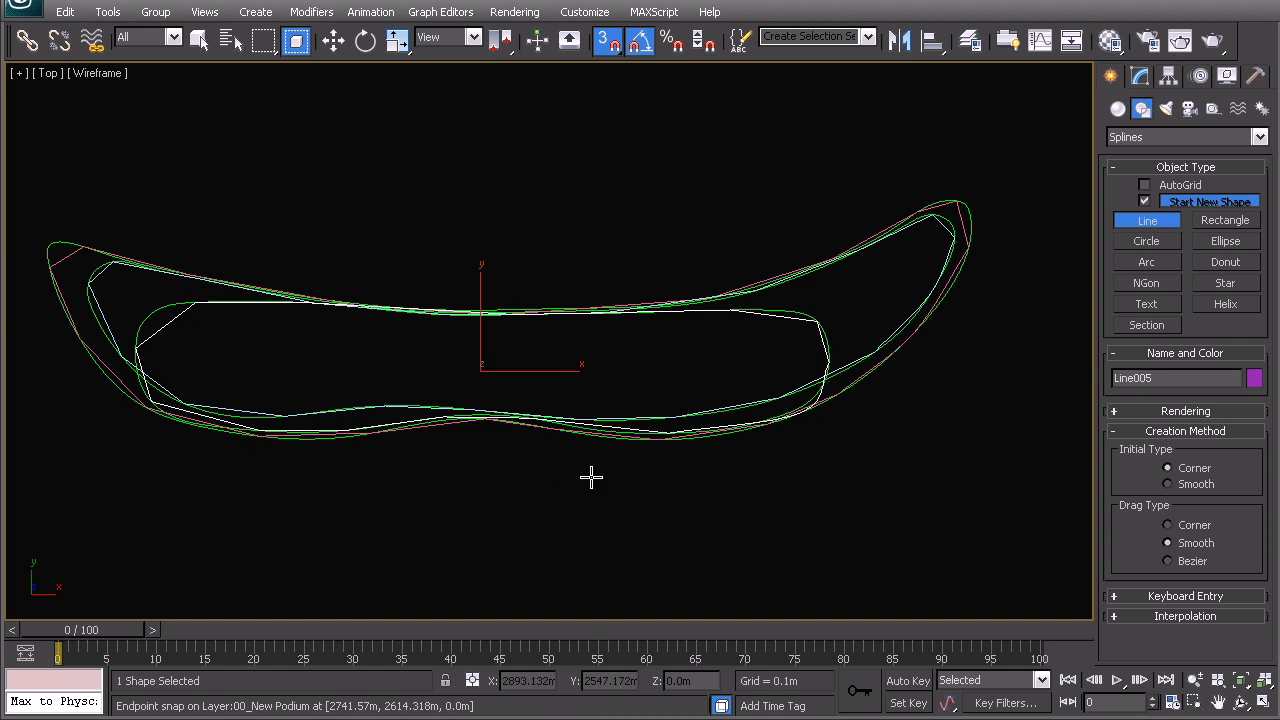
pyautogui.moveTo(385, 380); pyautogui.dragTo(430, 365, button='middle')
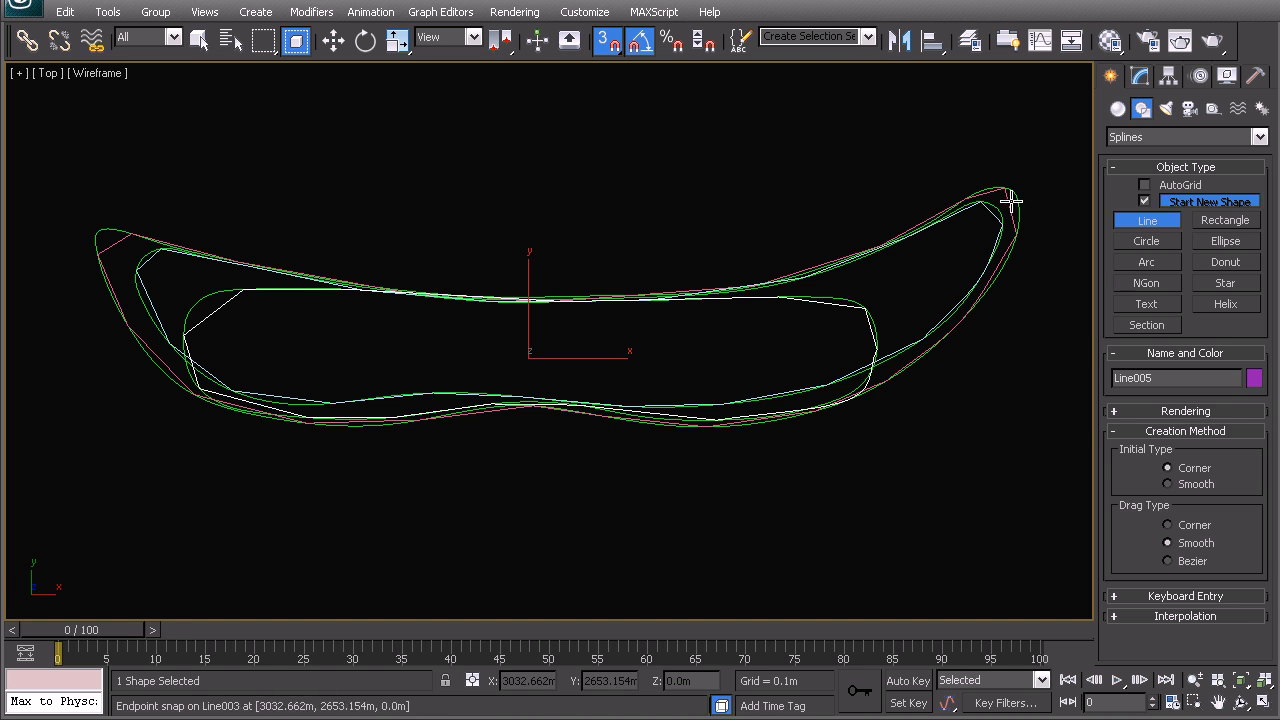
# - In the Layer Manager, show 02_Hardscape and hide the 00_New Podium reference layer
pyautogui.moveTo(604, 433); pyautogui.dragTo(612, 420, button='middle')
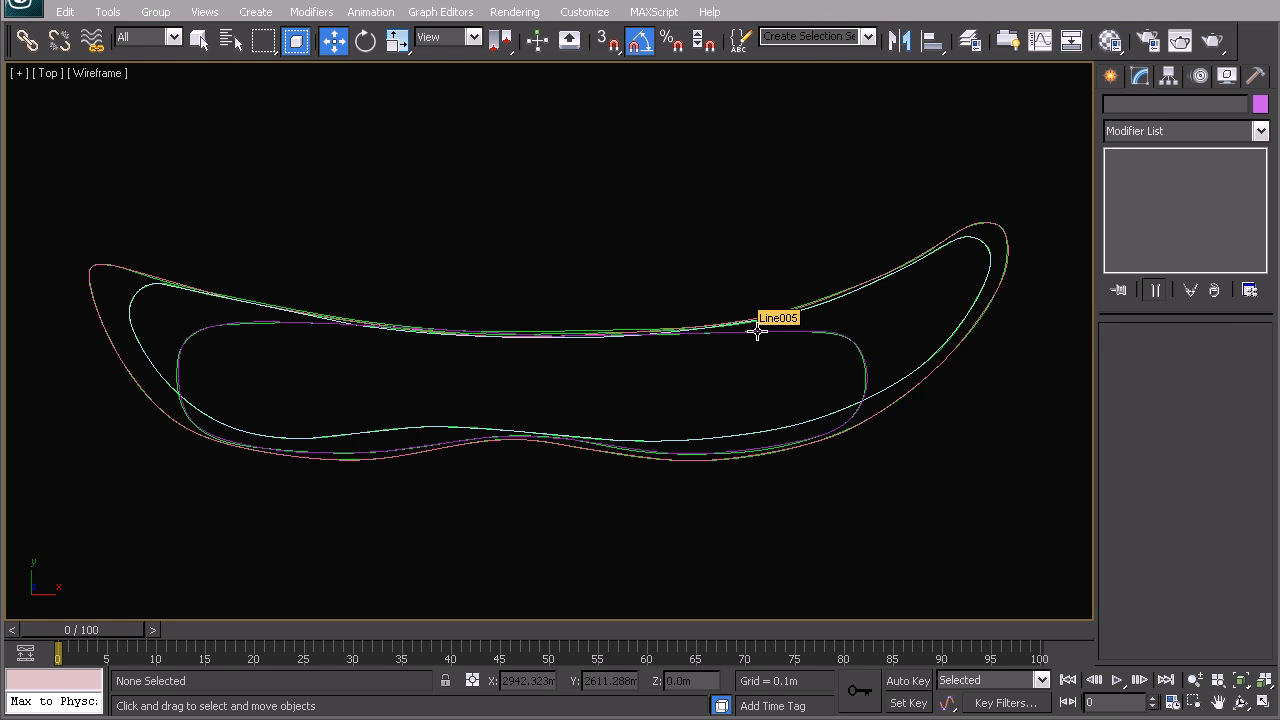
pyautogui.click(694, 339)
pyautogui.rightClick(694, 339)
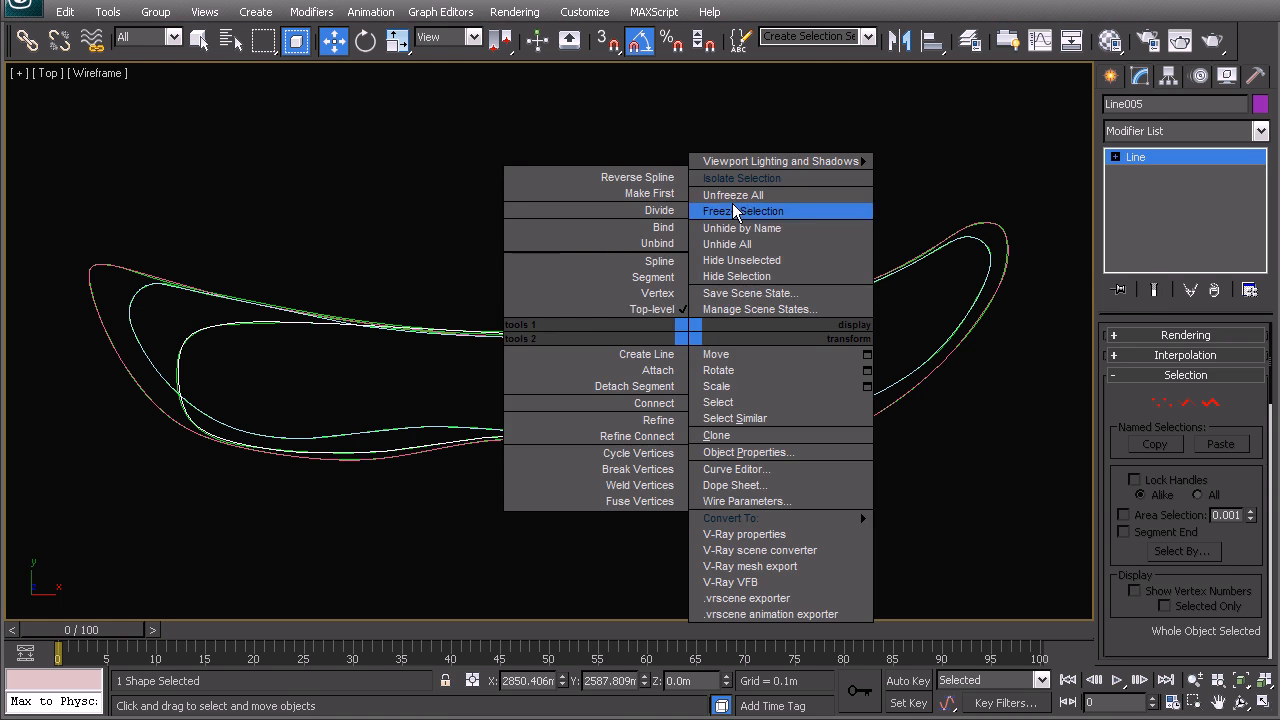
pyautogui.click(870, 82)
pyautogui.click(969, 40)
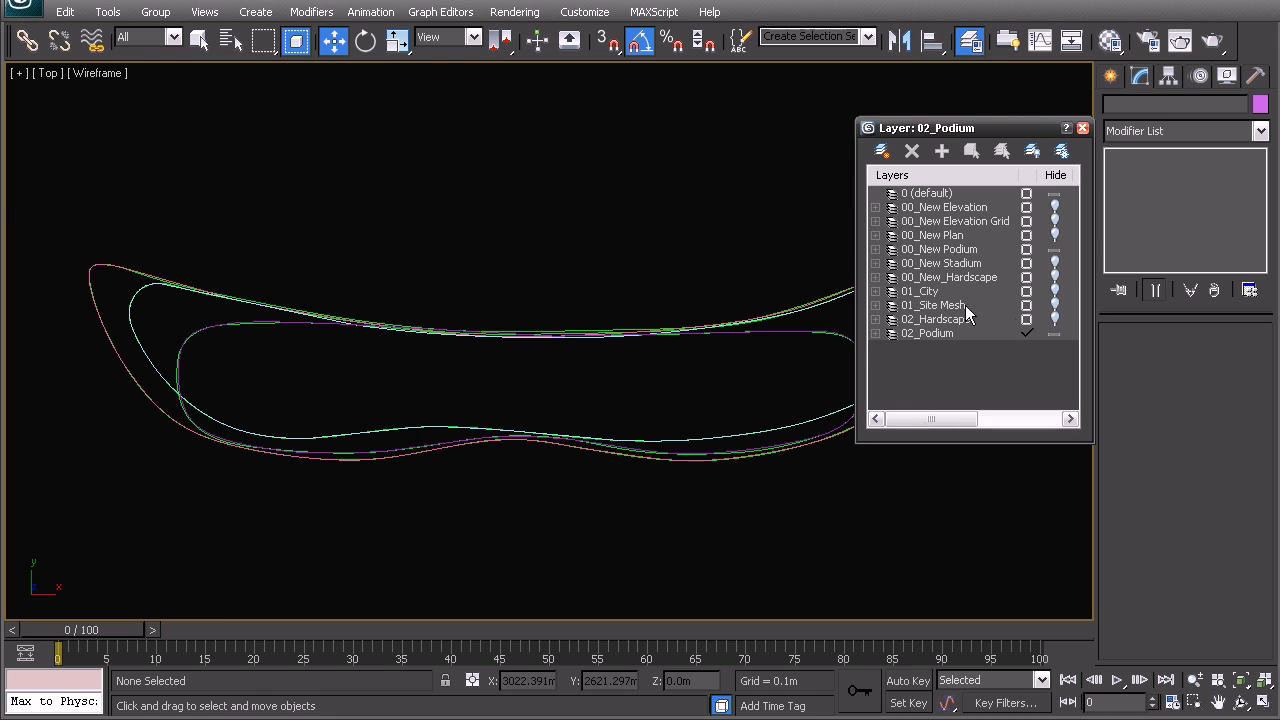
pyautogui.click(1054, 319)
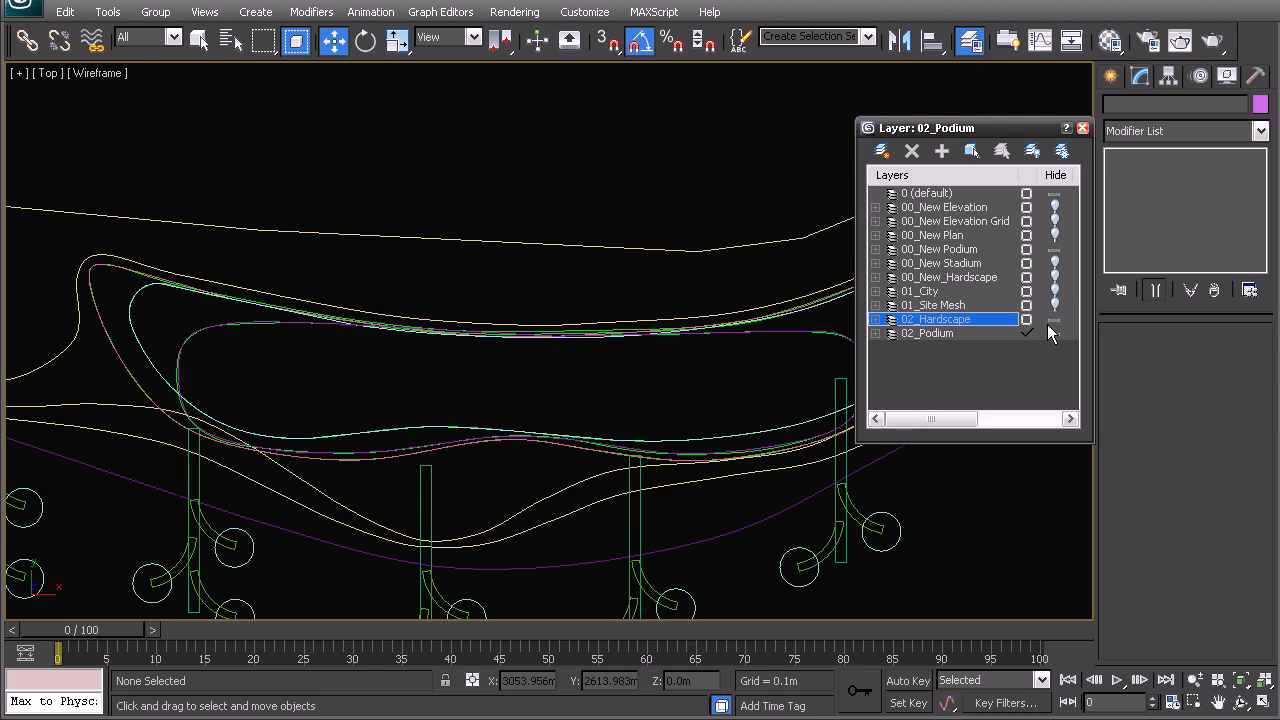
pyautogui.click(1056, 251)
# - Switch to the Perspective view and orbit the site to an oblique angle
pyautogui.moveTo(634, 440); pyautogui.dragTo(580, 346, button='middle')
pyautogui.press('p')
pyautogui.scroll(-5, 581, 356)
pyautogui.keyDown('alt'); pyautogui.moveTo(578, 470); pyautogui.dragTo(616, 382, button='middle'); pyautogui.keyUp('alt')
pyautogui.scroll(4, 612, 386)
pyautogui.moveTo(564, 423); pyautogui.dragTo(549, 383, button='middle')
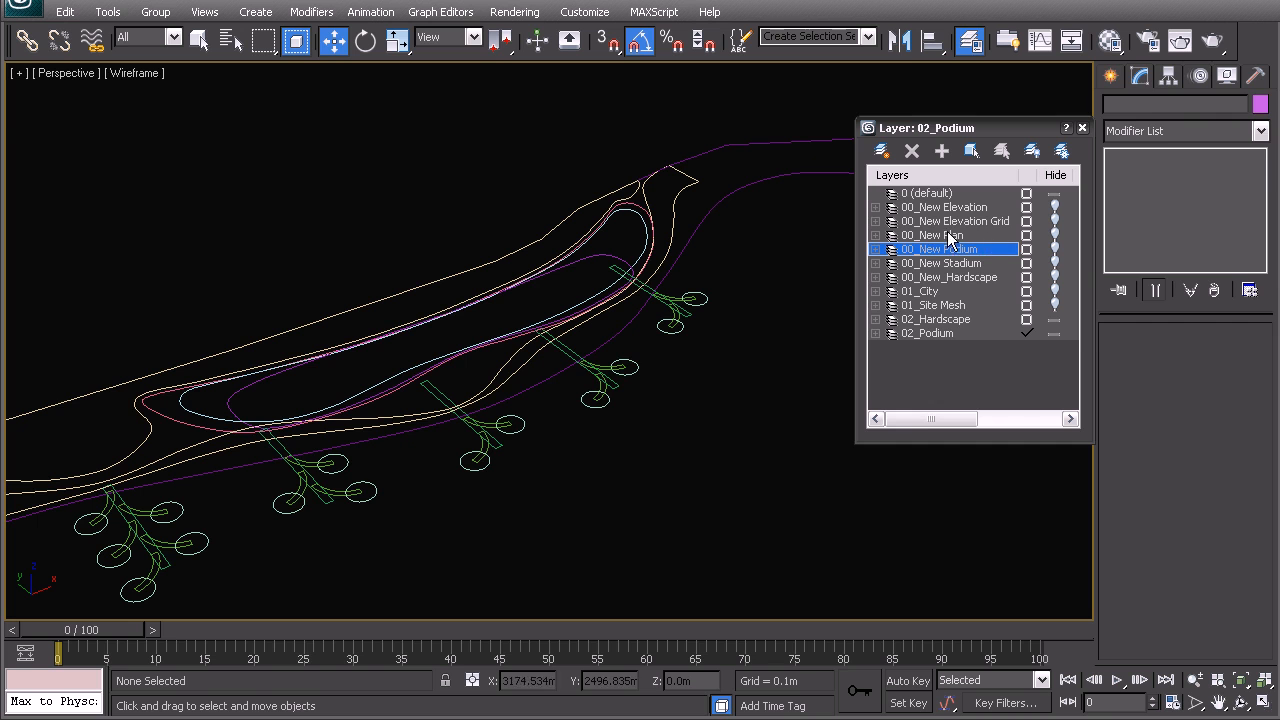
# - Unhide the 00_New Elevation Grid and 00_New Elevation layers and frame the elevation
pyautogui.click(1054, 221)
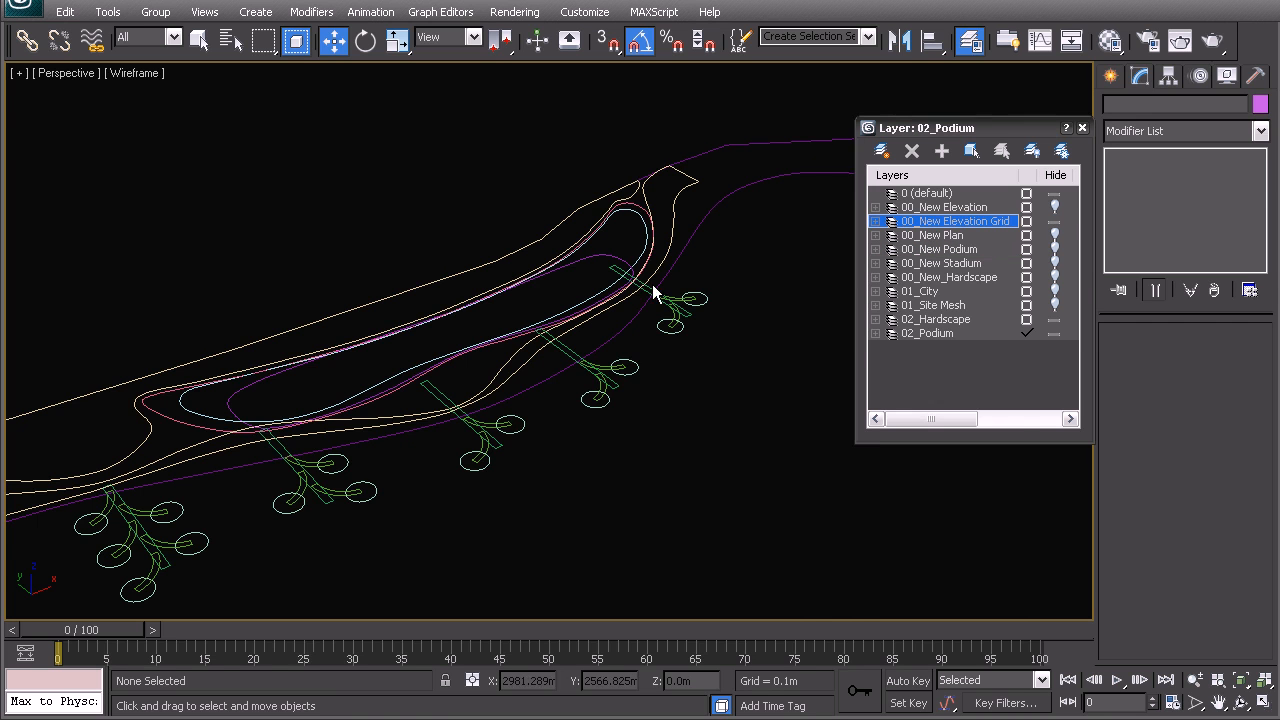
pyautogui.scroll(-2, 640, 300)
pyautogui.scroll(-3, 628, 318)
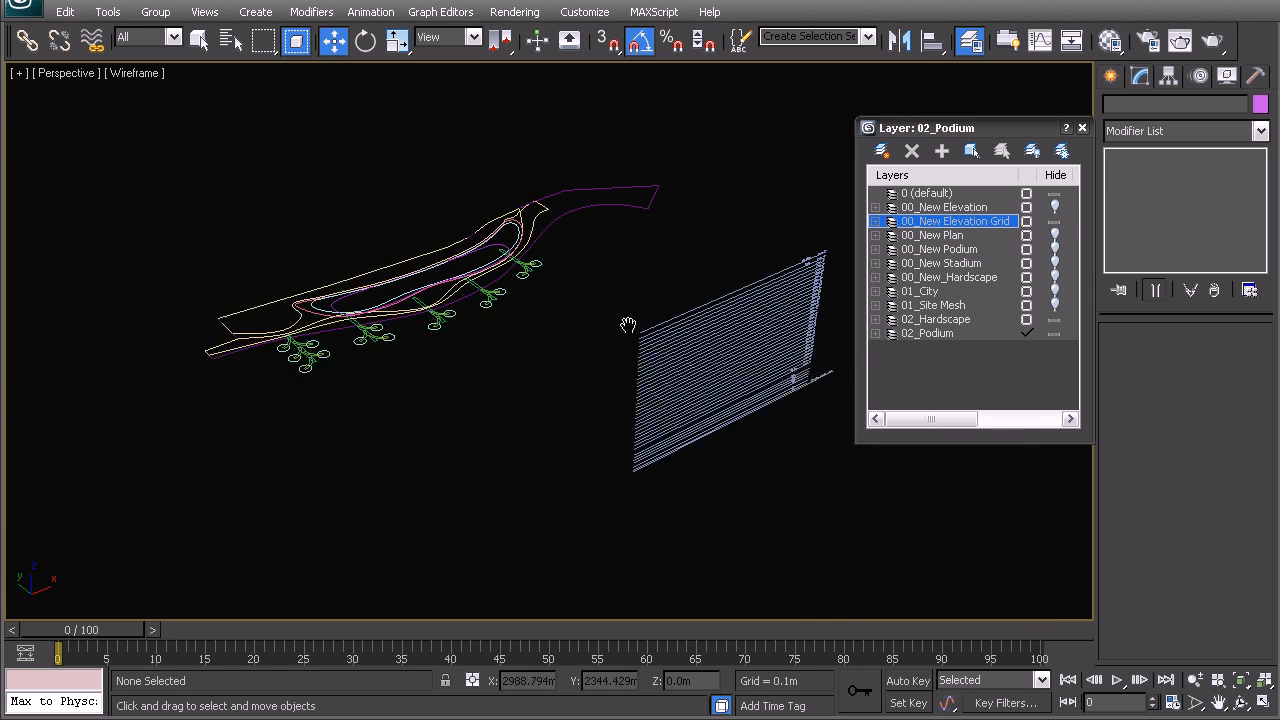
pyautogui.click(1054, 207)
pyautogui.moveTo(510, 348); pyautogui.dragTo(440, 358, button='middle')
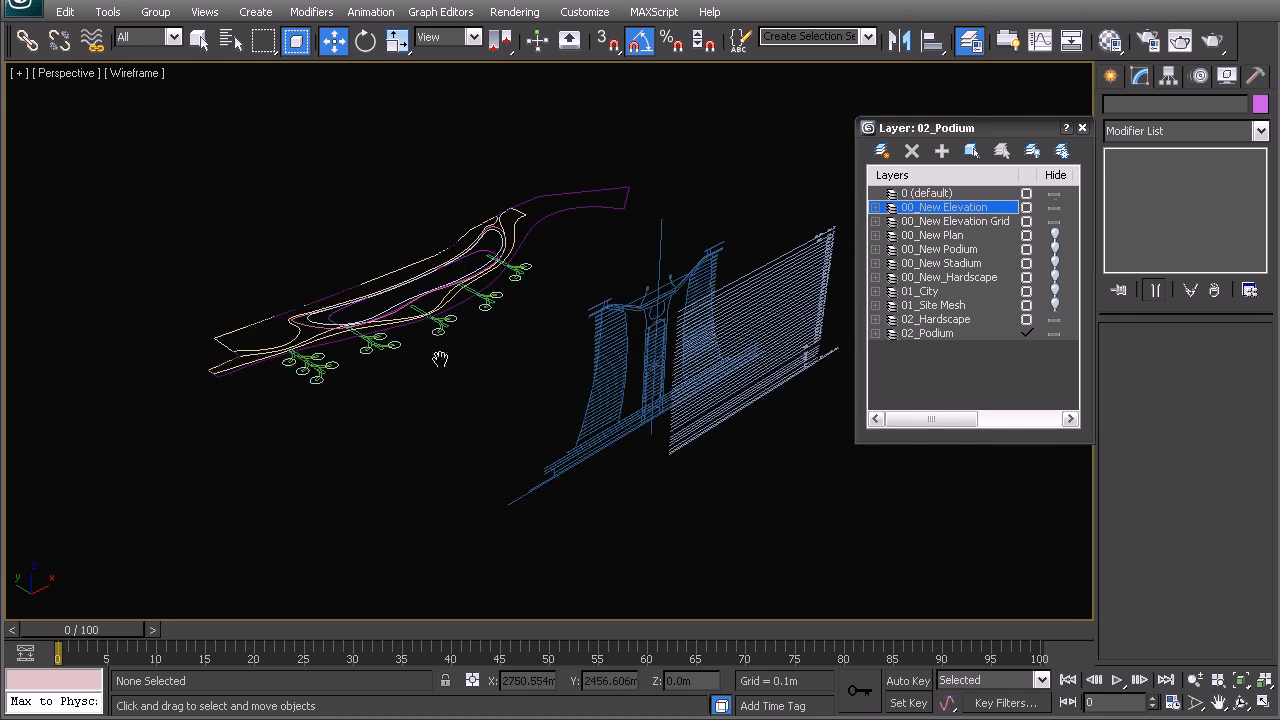
pyautogui.scroll(4, 560, 372)
# - Bring the elevation drawing into view beside the site plan
pyautogui.click(523, 387)
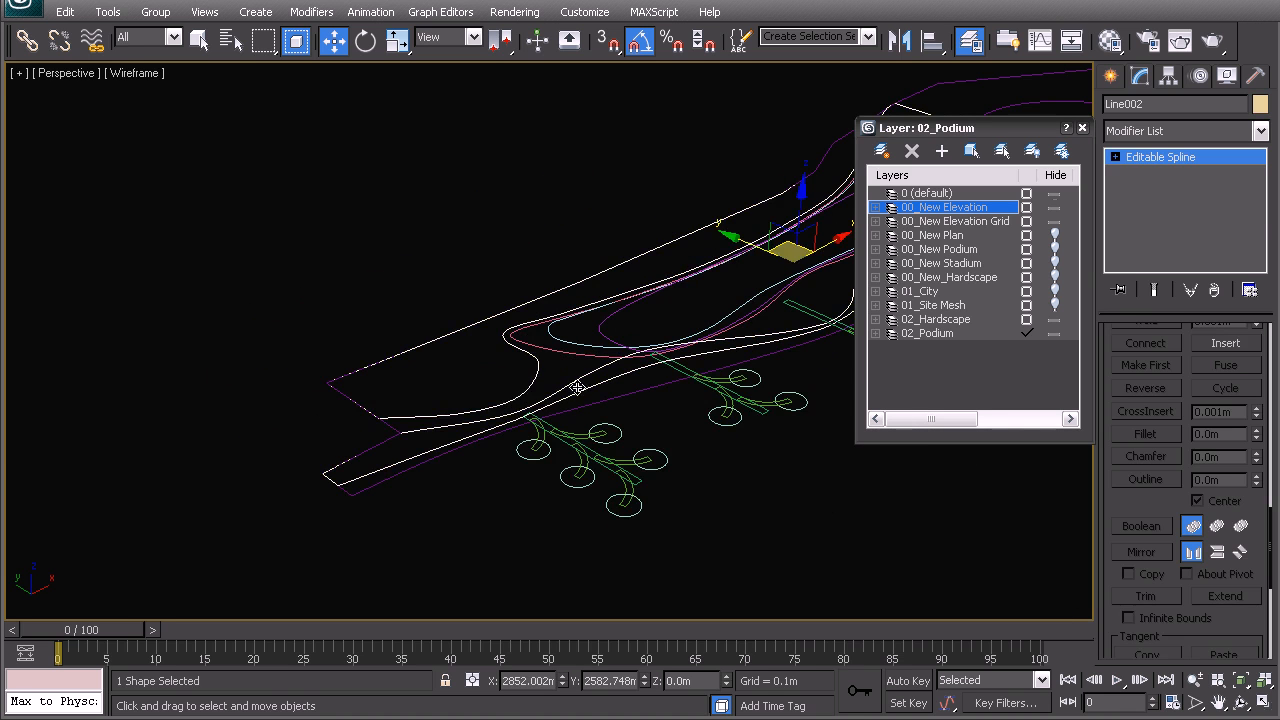
pyautogui.moveTo(577, 388); pyautogui.dragTo(493, 412, button='middle')
pyautogui.moveTo(603, 453)
pyautogui.mouseDown(button='middle')
pyautogui.moveTo(554, 440)
pyautogui.moveTo(459, 467)
pyautogui.mouseUp(button='middle')
pyautogui.scroll(-3, 617, 406)
pyautogui.moveTo(617, 406); pyautogui.dragTo(372, 368, button='middle')
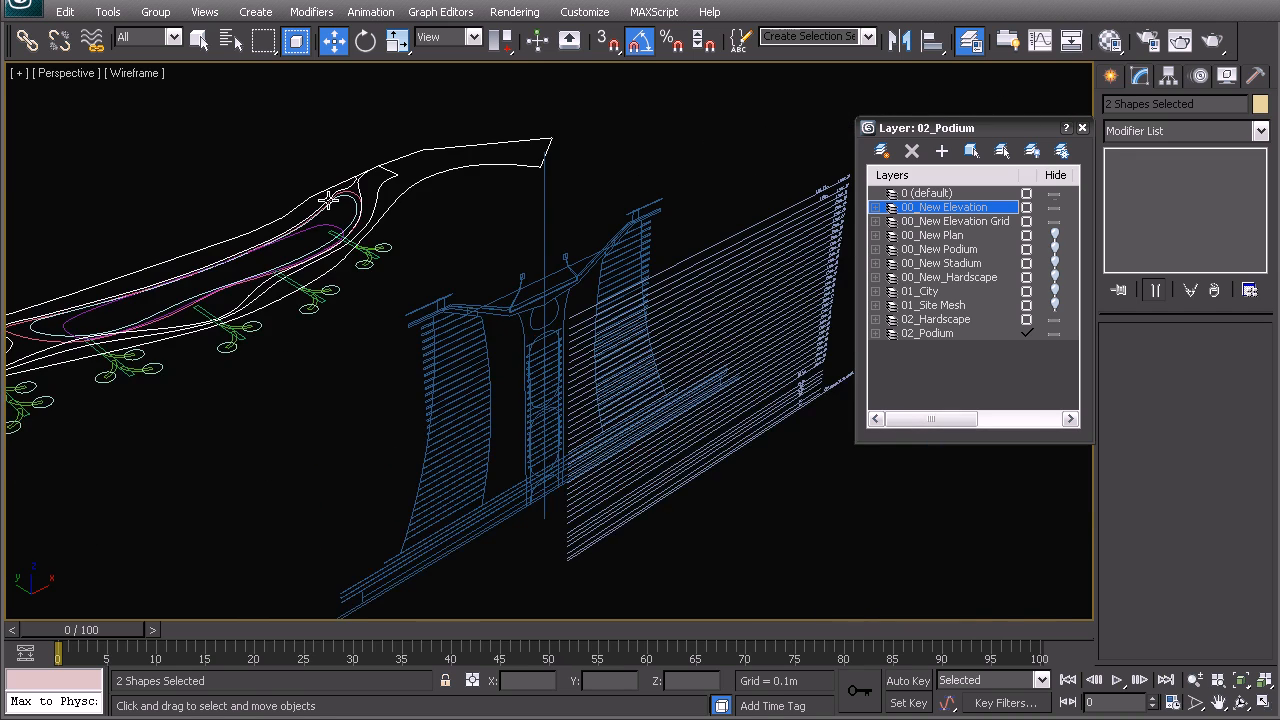
pyautogui.scroll(3, 563, 306)
pyautogui.scroll(3, 649, 289)
pyautogui.scroll(3, 534, 323)
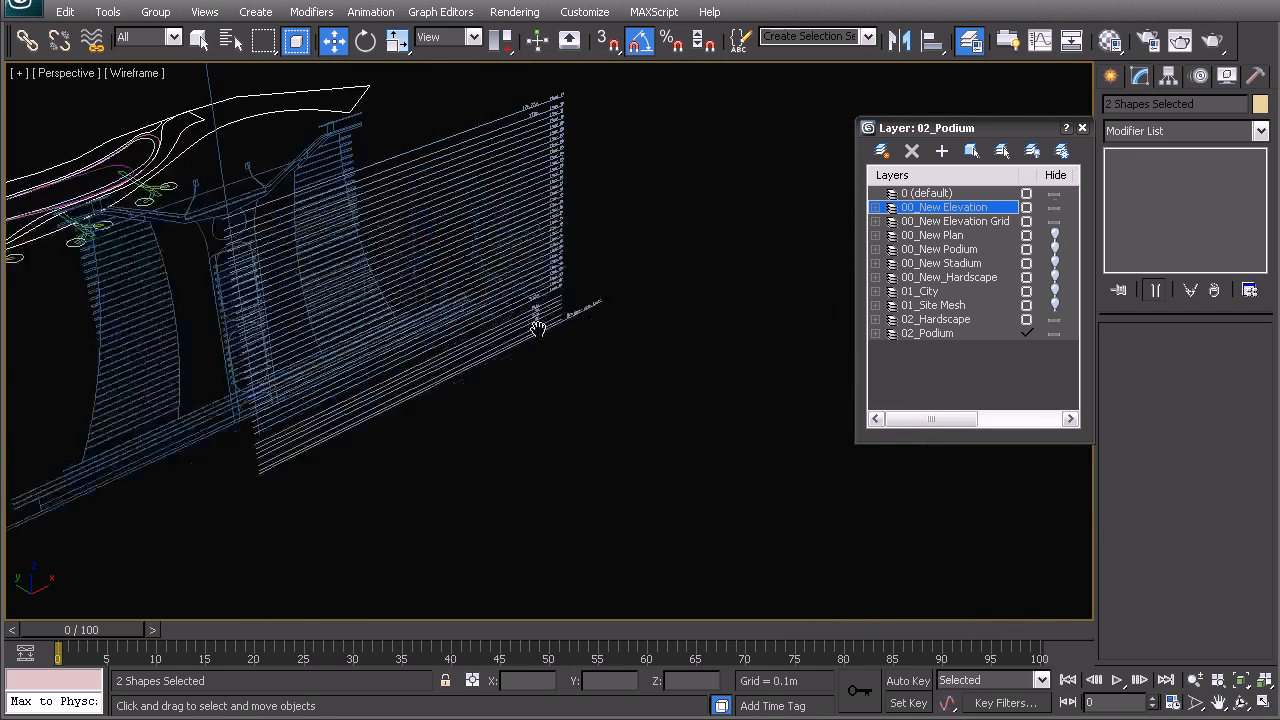
pyautogui.scroll(2, 541, 335)
pyautogui.scroll(3, 502, 285)
# - Inspect the tower elevations and podium floor levels, then return to the site-plan trees
pyautogui.moveTo(463, 276); pyautogui.dragTo(696, 265, button='middle')
pyautogui.scroll(-5, 497, 300)
pyautogui.moveTo(90, 425); pyautogui.dragTo(325, 325, button='middle')
pyautogui.scroll(2, 225, 470)
pyautogui.moveTo(225, 470); pyautogui.dragTo(440, 317, button='middle')
pyautogui.scroll(3, 443, 365)
pyautogui.moveTo(590, 175); pyautogui.dragTo(618, 325, button='middle')
pyautogui.moveTo(711, 350); pyautogui.dragTo(629, 374, button='middle')
pyautogui.scroll(-4, 640, 356)
pyautogui.moveTo(379, 450); pyautogui.dragTo(417, 426, button='middle')
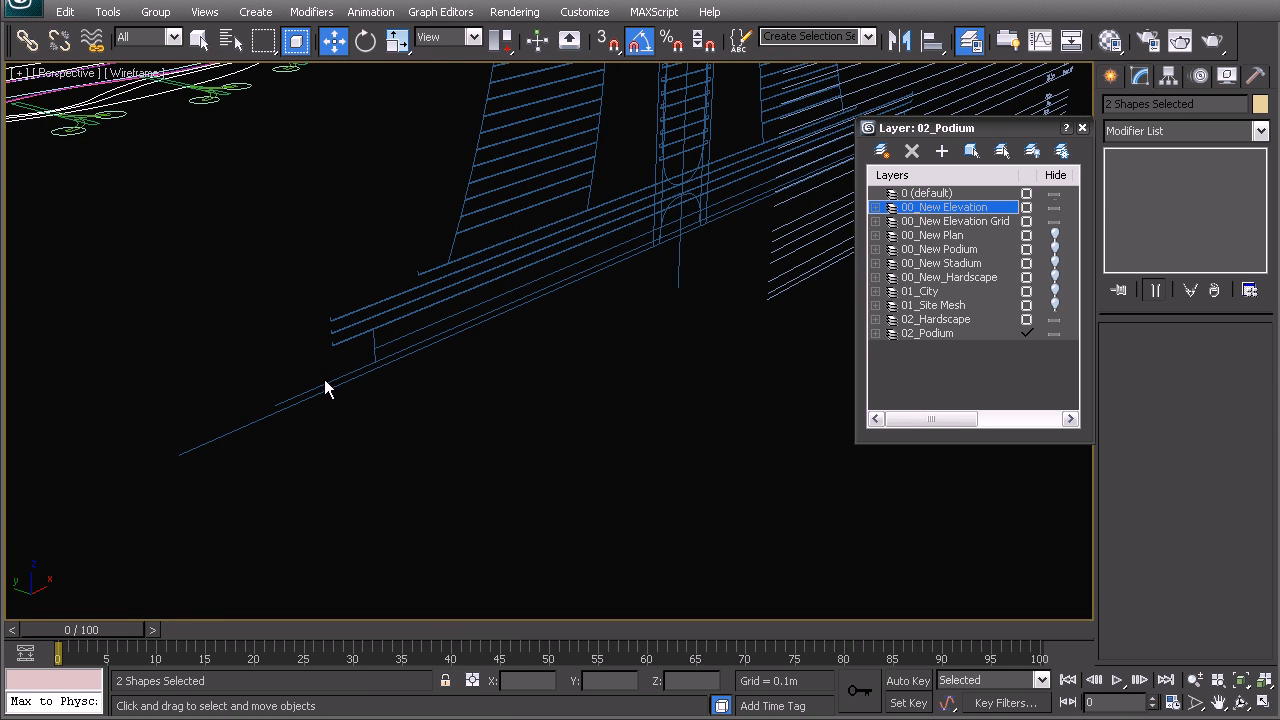
pyautogui.moveTo(311, 388); pyautogui.dragTo(560, 495, button='middle')
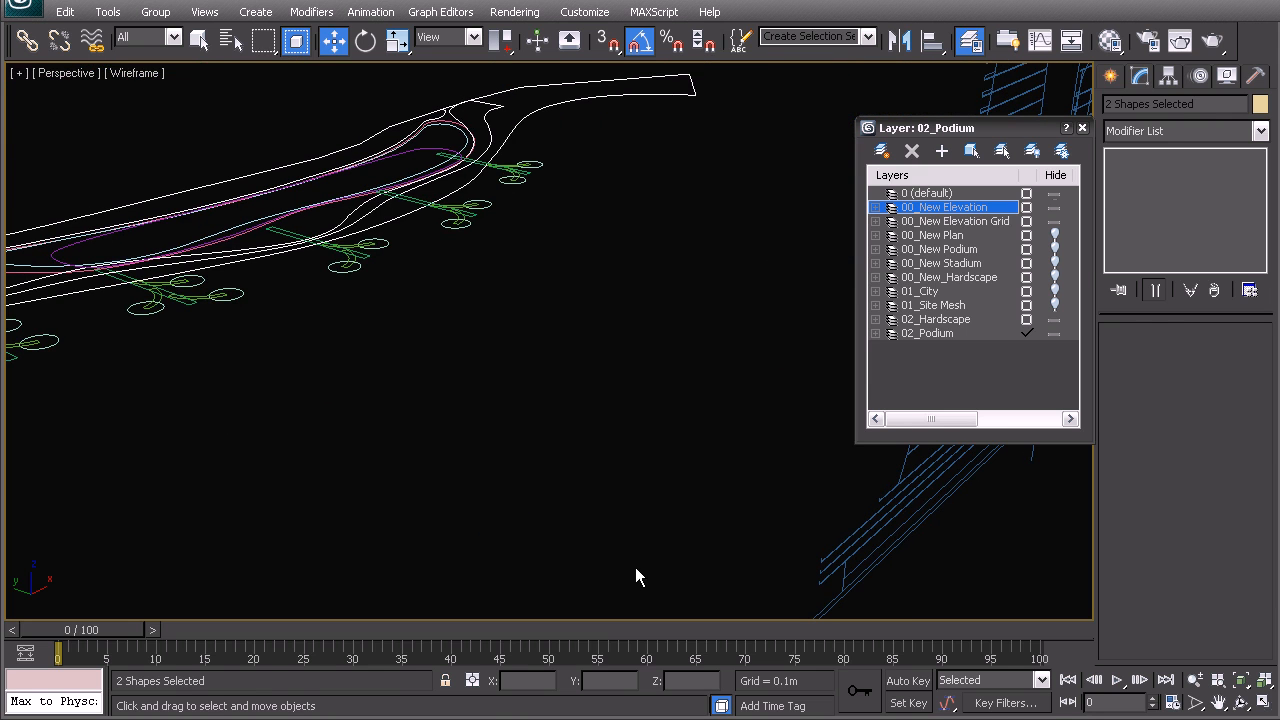
# - Set transform type-in to Offset mode and select the upper-right tree's shapes
pyautogui.click(475, 680)
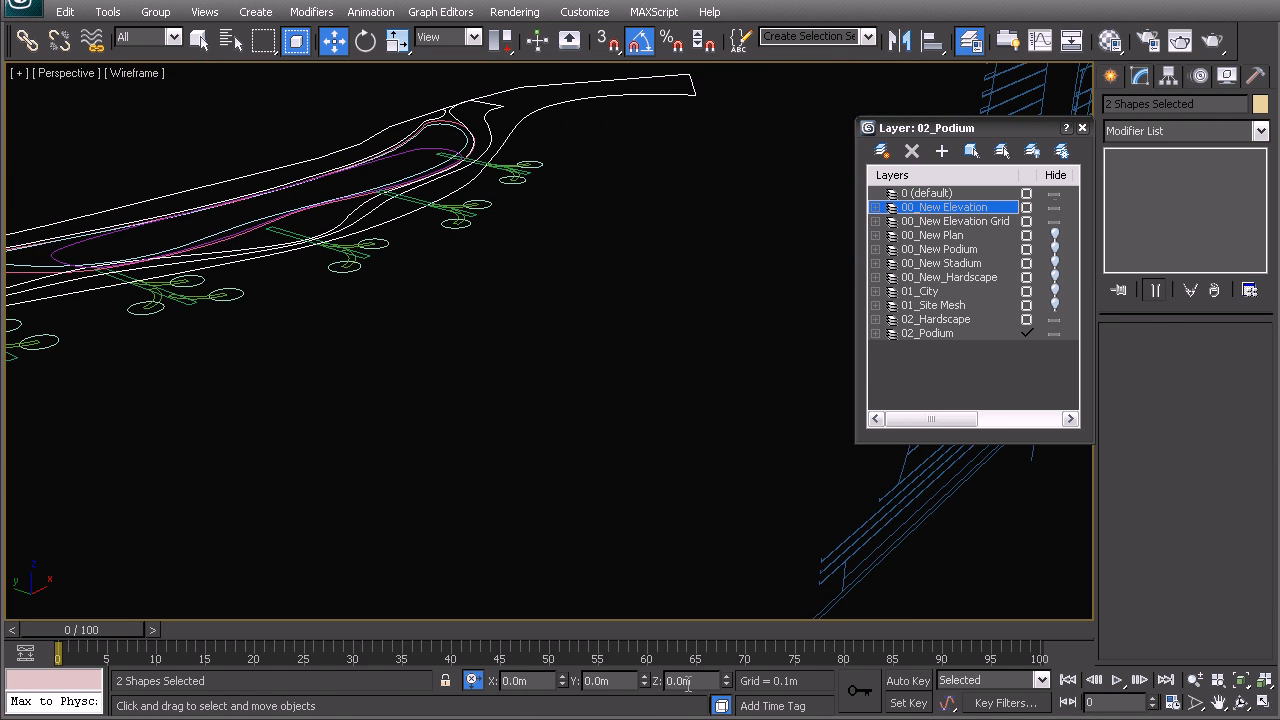
pyautogui.click(509, 415)
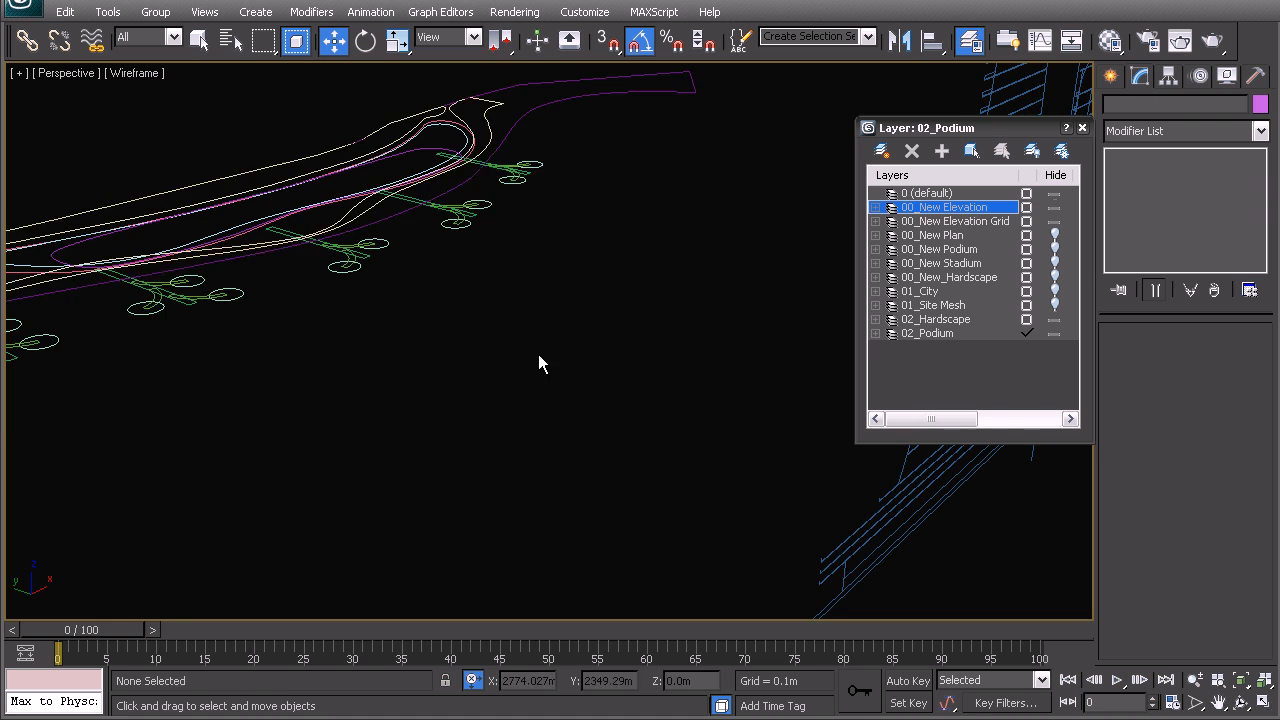
pyautogui.scroll(6, 538, 364)
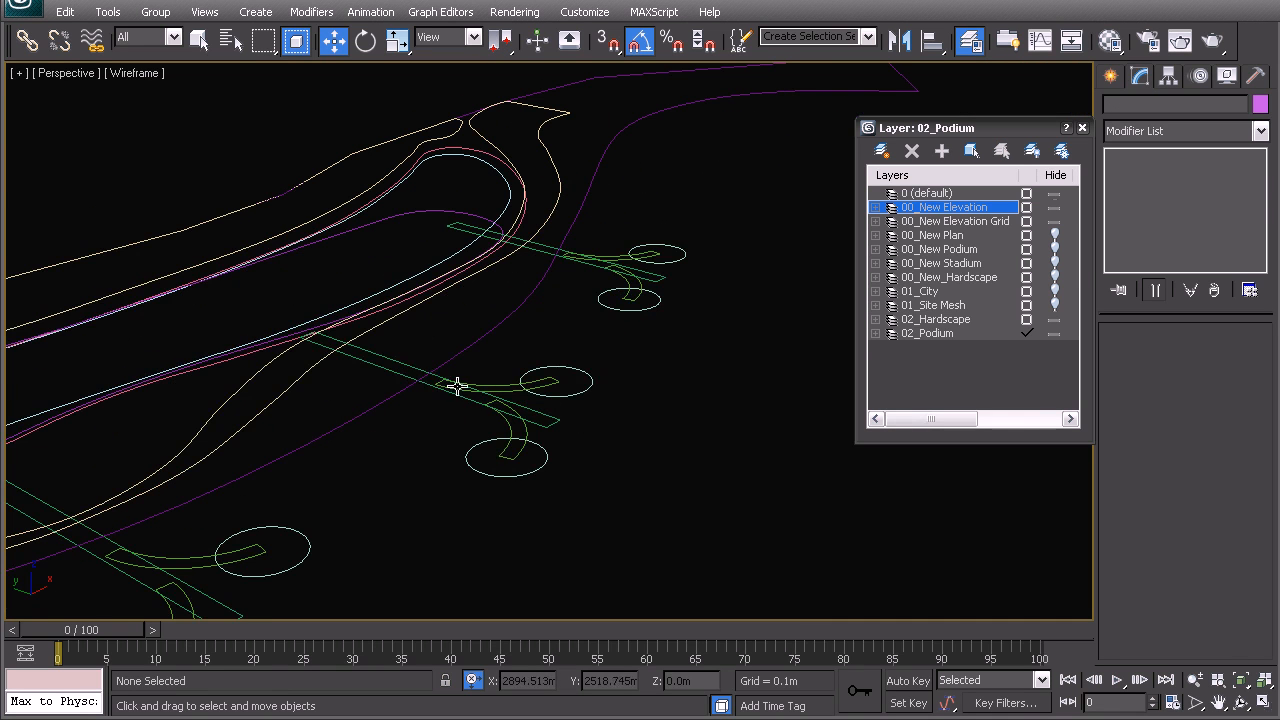
pyautogui.moveTo(690, 343); pyautogui.dragTo(587, 216)
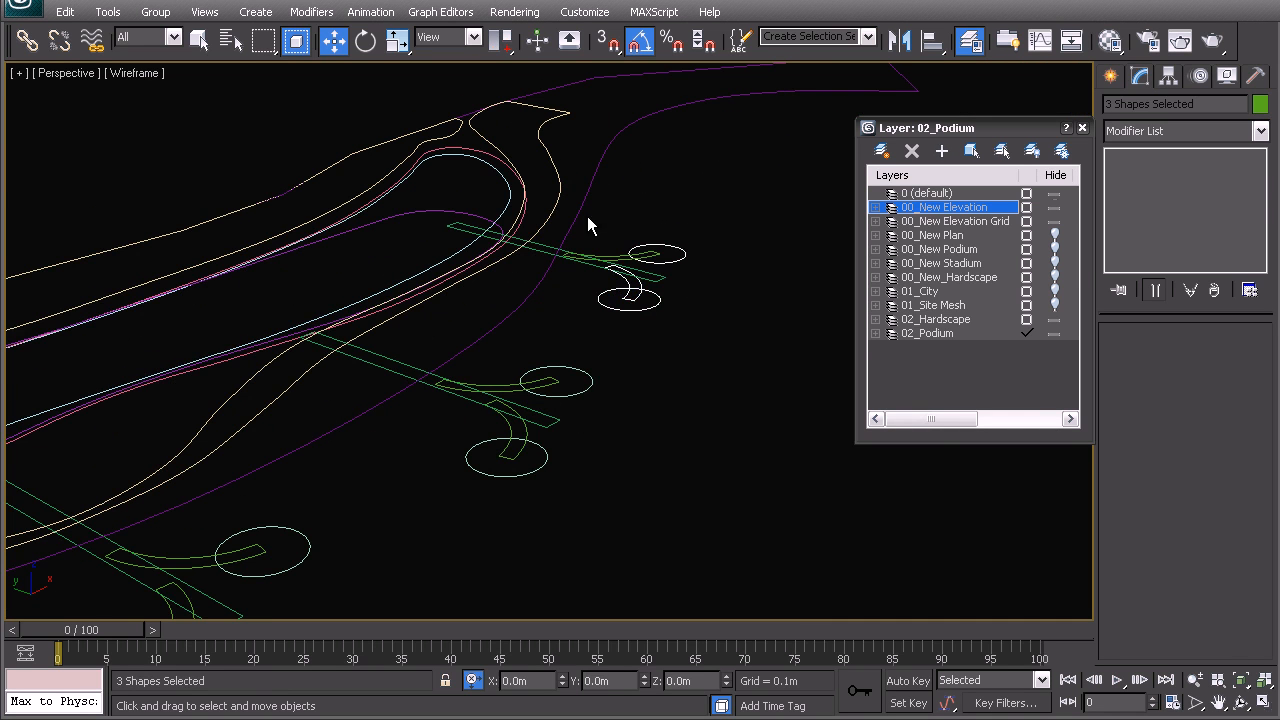
pyautogui.keyDown('ctrl'); pyautogui.click(655, 281); pyautogui.keyUp('ctrl')
pyautogui.keyDown('ctrl'); pyautogui.click(620, 259); pyautogui.keyUp('ctrl')
pyautogui.moveTo(485, 450); pyautogui.dragTo(546, 388, button='middle')
pyautogui.moveTo(322, 298); pyautogui.dragTo(400, 239, button='middle')
# - In Top view, add every remaining tree's shapes to the selection
pyautogui.press('t')
pyautogui.scroll(-8, 386, 275)
pyautogui.moveTo(371, 453); pyautogui.dragTo(482, 367, button='middle')
pyautogui.keyDown('ctrl'); pyautogui.moveTo(560, 457); pyautogui.dragTo(351, 330); pyautogui.keyUp('ctrl')
pyautogui.moveTo(292, 424); pyautogui.dragTo(316, 414, button='middle')
pyautogui.keyDown('ctrl'); pyautogui.moveTo(415, 190); pyautogui.dragTo(414, 190); pyautogui.keyUp('ctrl')
pyautogui.moveTo(281, 309); pyautogui.dragTo(503, 315, button='middle')
pyautogui.keyDown('ctrl'); pyautogui.moveTo(534, 531); pyautogui.dragTo(304, 171); pyautogui.keyUp('ctrl')
pyautogui.moveTo(211, 381); pyautogui.dragTo(323, 394, button='middle')
pyautogui.keyDown('ctrl'); pyautogui.moveTo(356, 386); pyautogui.dragTo(197, 148); pyautogui.keyUp('ctrl')
pyautogui.moveTo(162, 273); pyautogui.dragTo(391, 278, button='middle')
pyautogui.keyDown('ctrl'); pyautogui.moveTo(340, 476); pyautogui.dragTo(167, 143); pyautogui.keyUp('ctrl')
pyautogui.moveTo(304, 312); pyautogui.dragTo(437, 229, button='middle')
# - Offset all 33 selected tree and planter shapes 1.8 m upward in Z
pyautogui.press('p')
pyautogui.scroll(-5, 233, 286)
pyautogui.moveTo(422, 361); pyautogui.dragTo(424, 318, button='middle')
pyautogui.doubleClick(703, 678)
pyautogui.write('1.8')
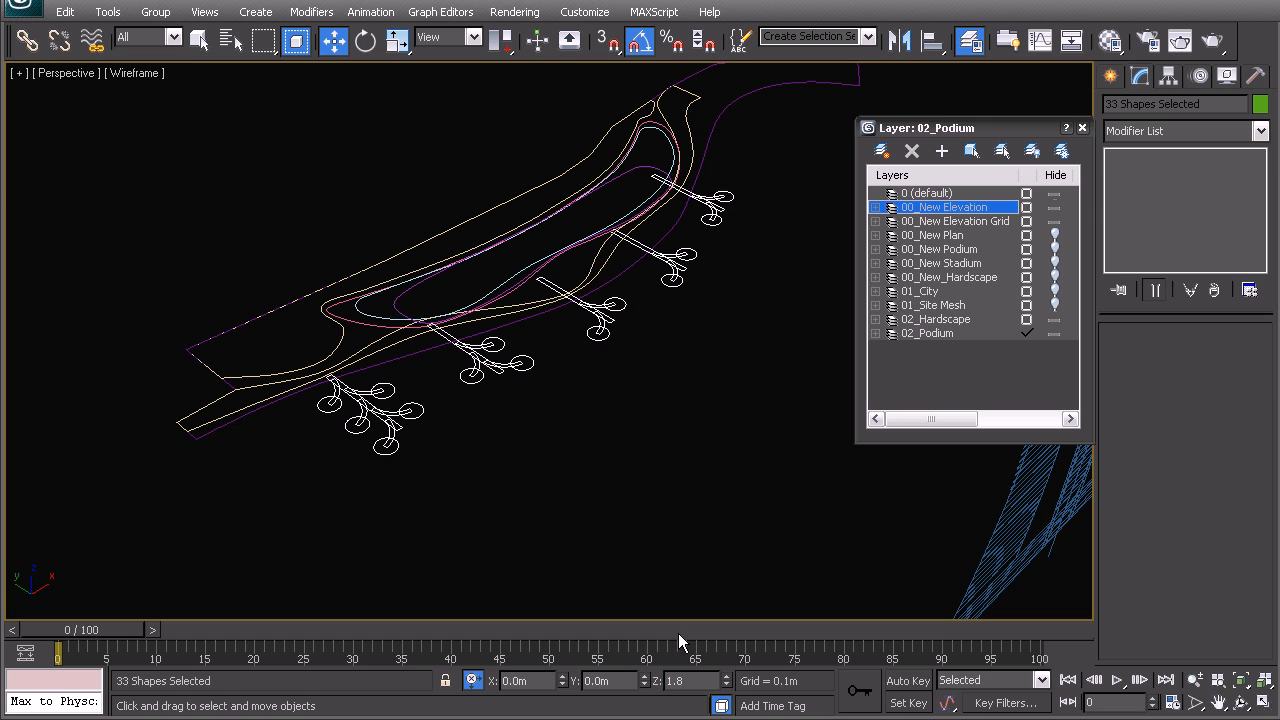
pyautogui.press('Return')
pyautogui.click(476, 487)
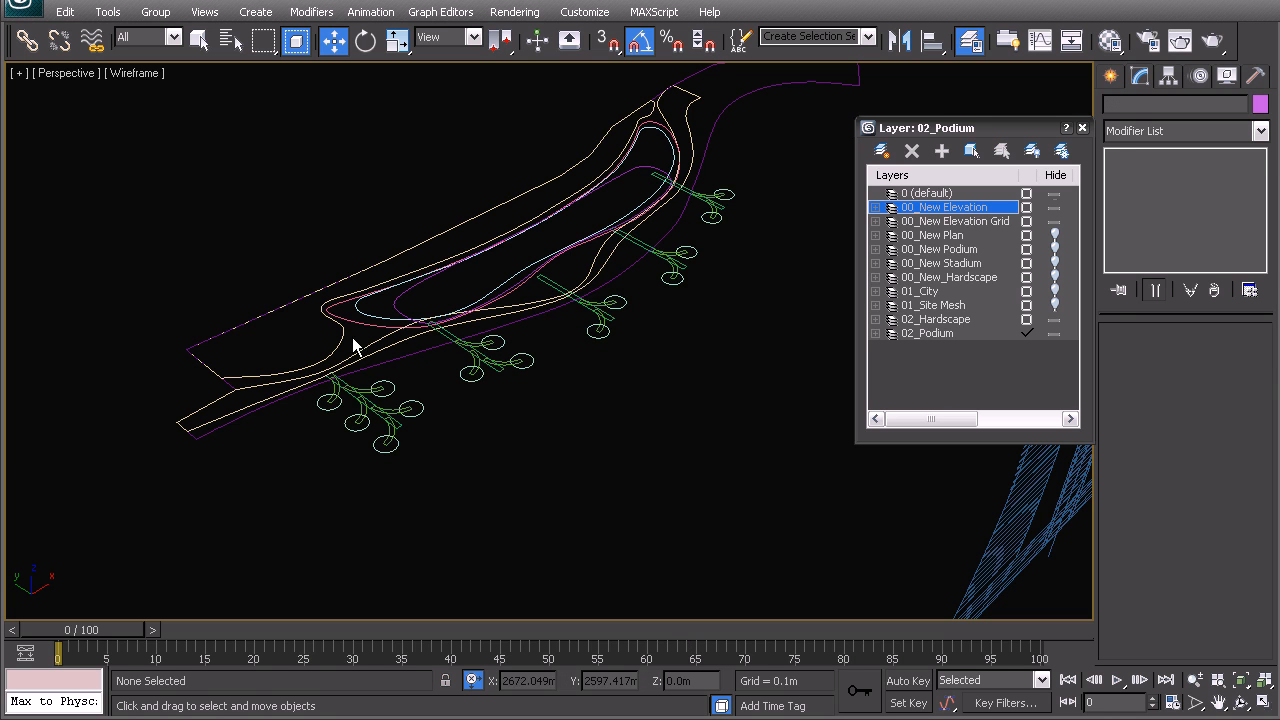
pyautogui.click(360, 312)
pyautogui.keyDown('ctrl'); pyautogui.click(409, 306); pyautogui.keyUp('ctrl')
pyautogui.keyDown('ctrl'); pyautogui.click(395, 302); pyautogui.keyUp('ctrl')
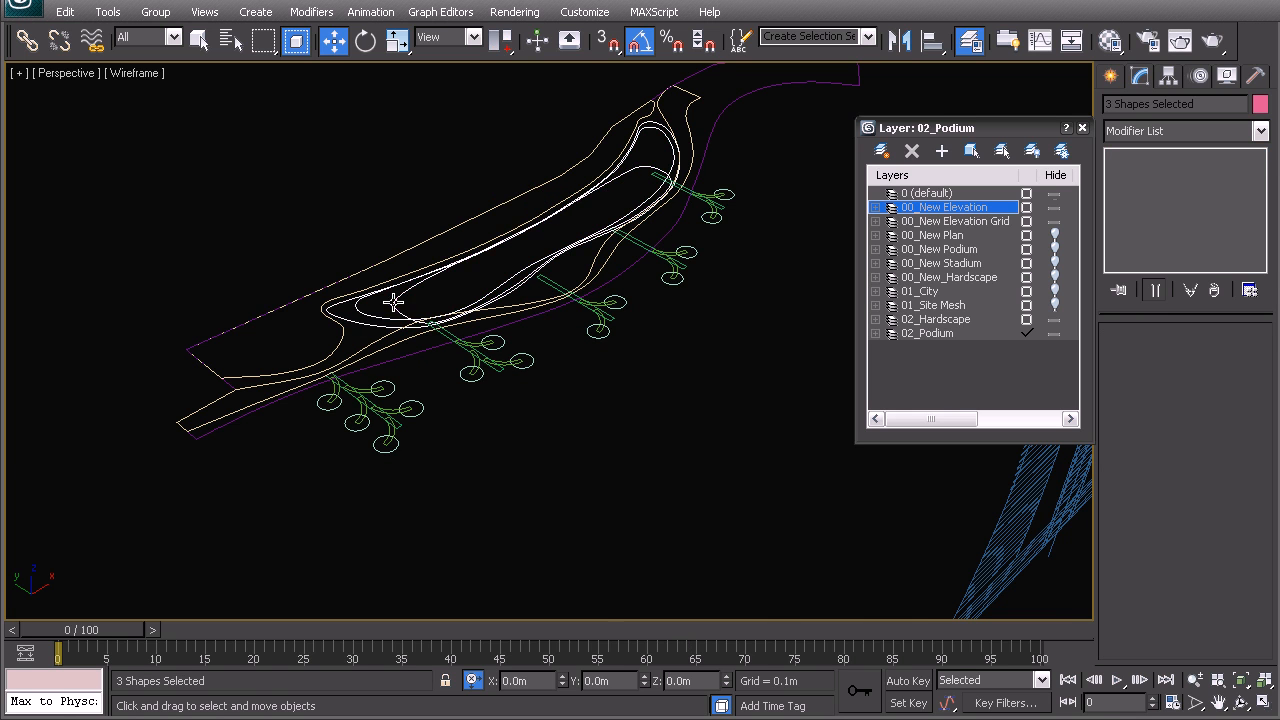
pyautogui.moveTo(361, 322); pyautogui.dragTo(195, 315, button='middle')
pyautogui.keyDown('alt'); pyautogui.moveTo(599, 365); pyautogui.dragTo(484, 341, button='middle'); pyautogui.keyUp('alt')
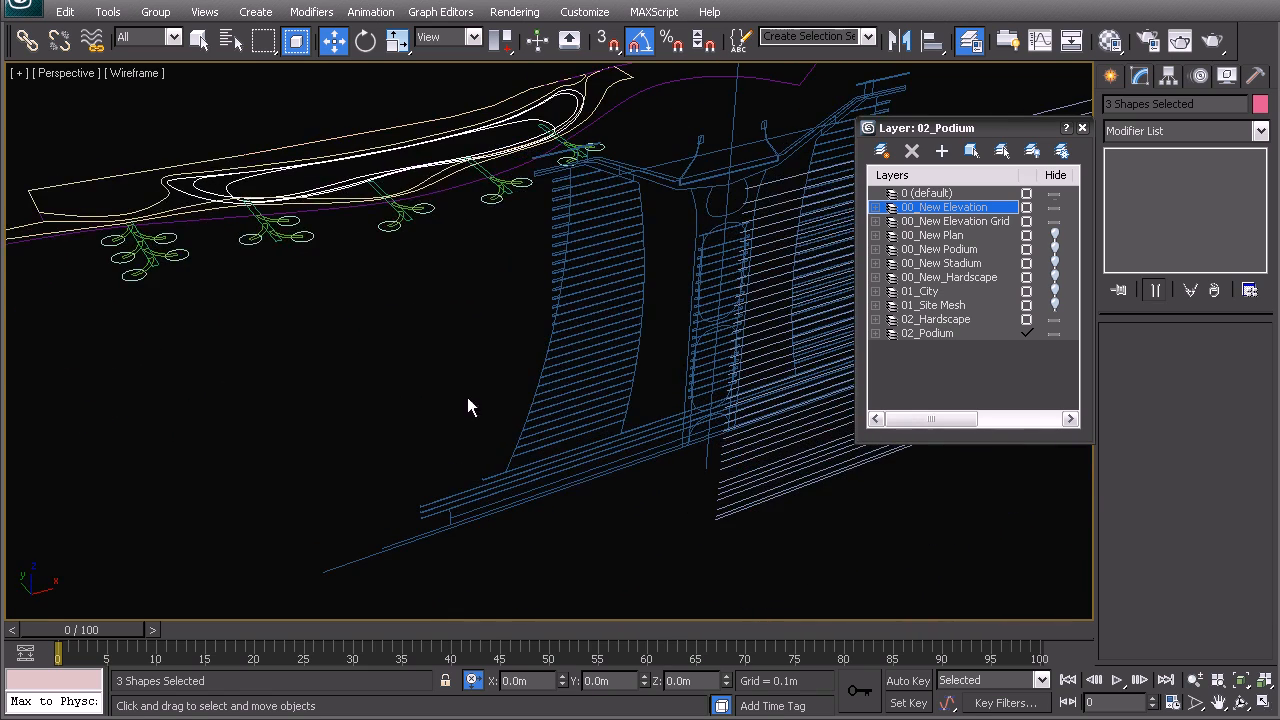
pyautogui.scroll(5, 456, 386)
pyautogui.moveTo(270, 425); pyautogui.dragTo(560, 363, button='middle')
pyautogui.moveTo(321, 524); pyautogui.dragTo(480, 369, button='middle')
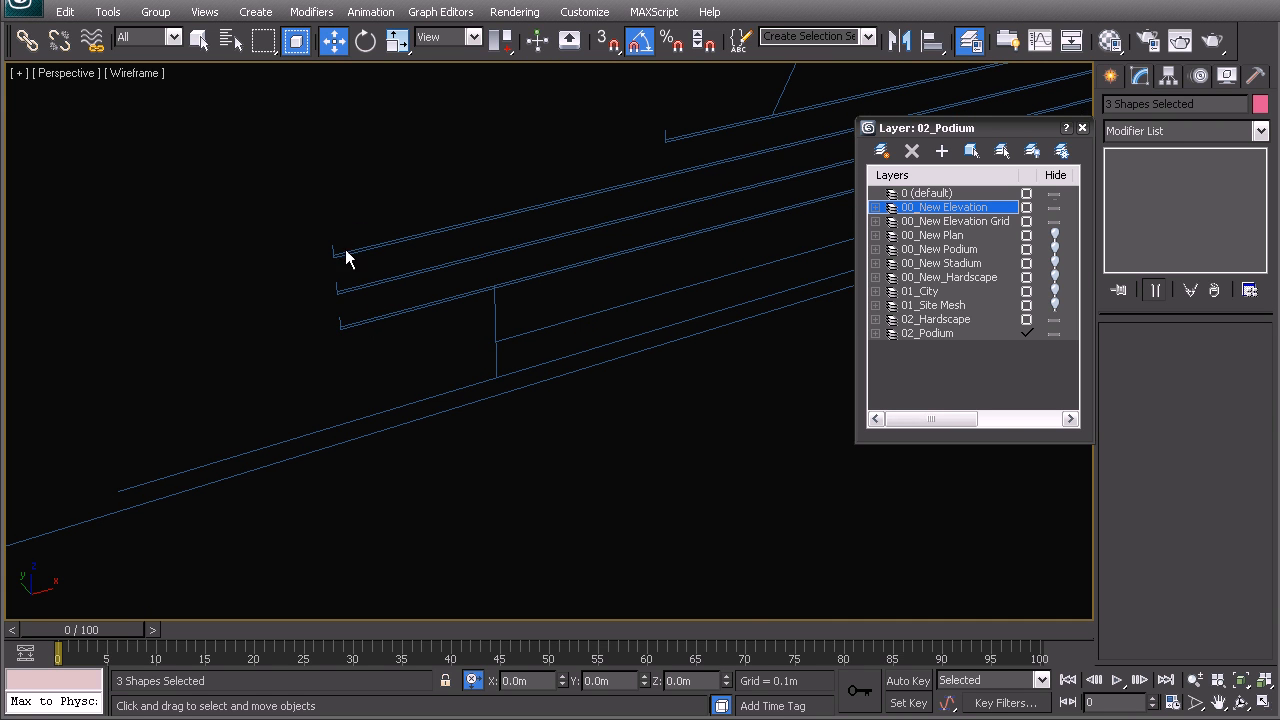
pyautogui.scroll(-8, 353, 336)
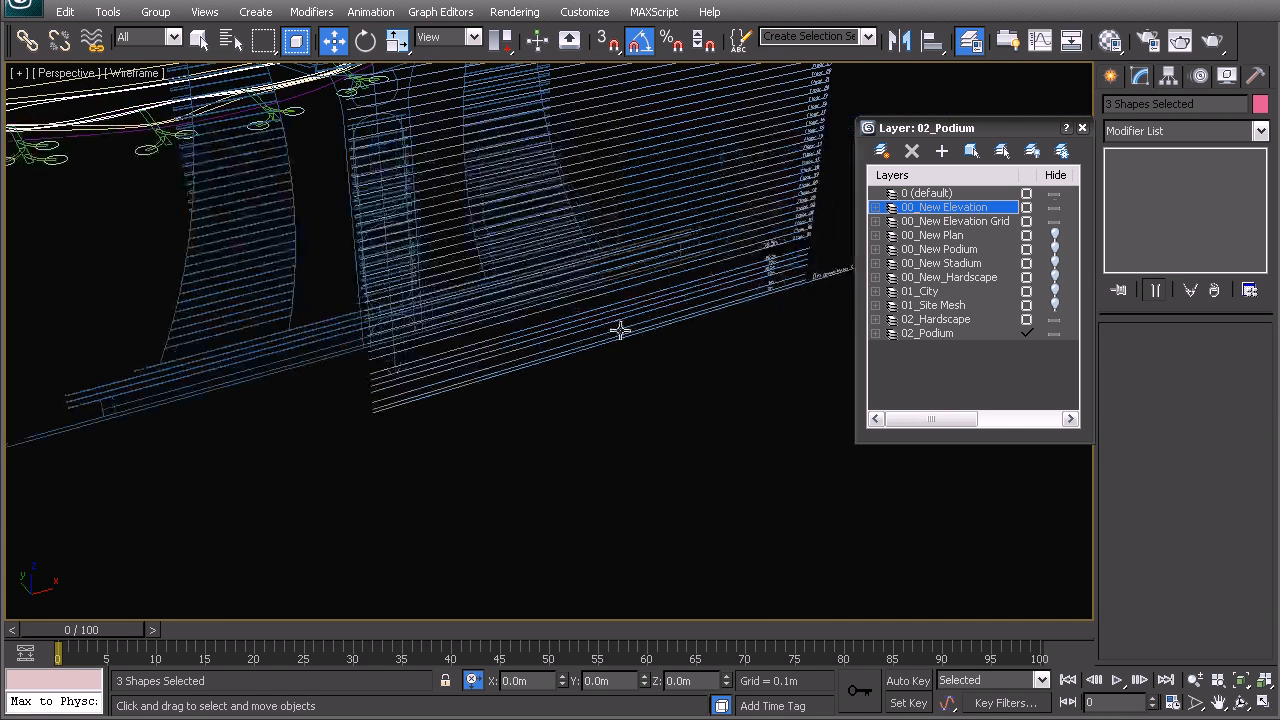
pyautogui.scroll(4, 524, 348)
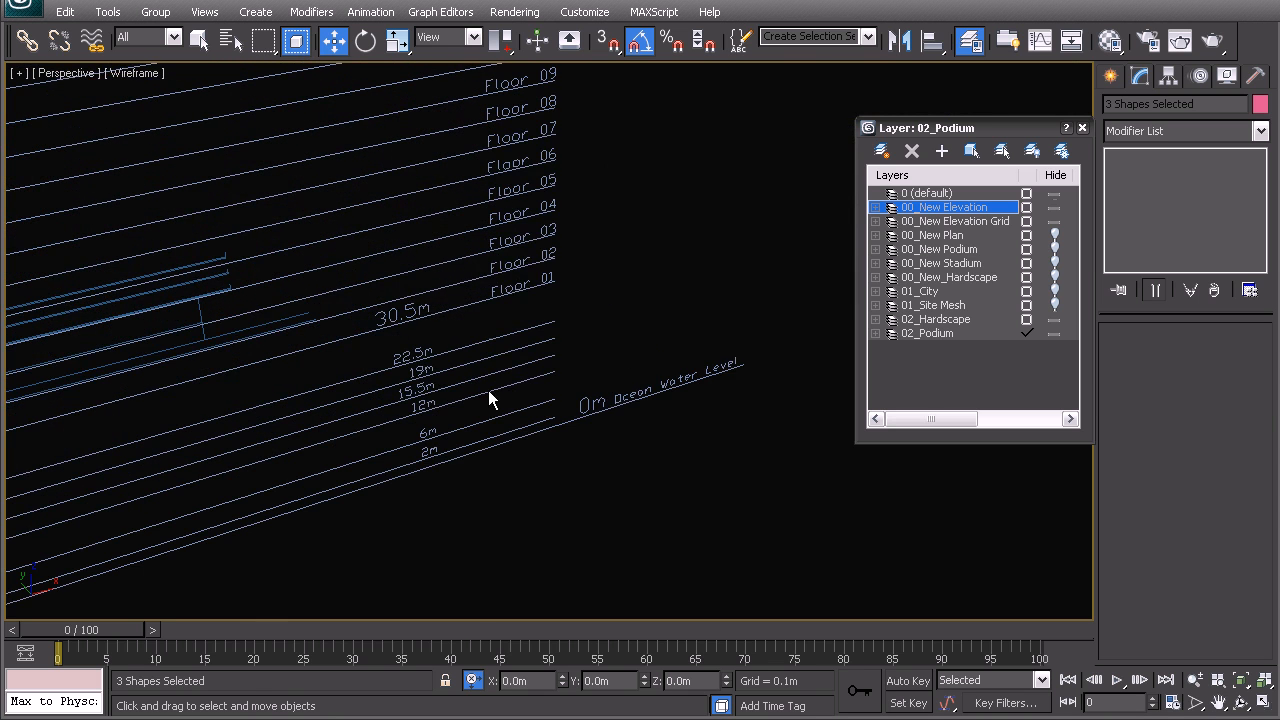
pyautogui.scroll(1, 557, 318)
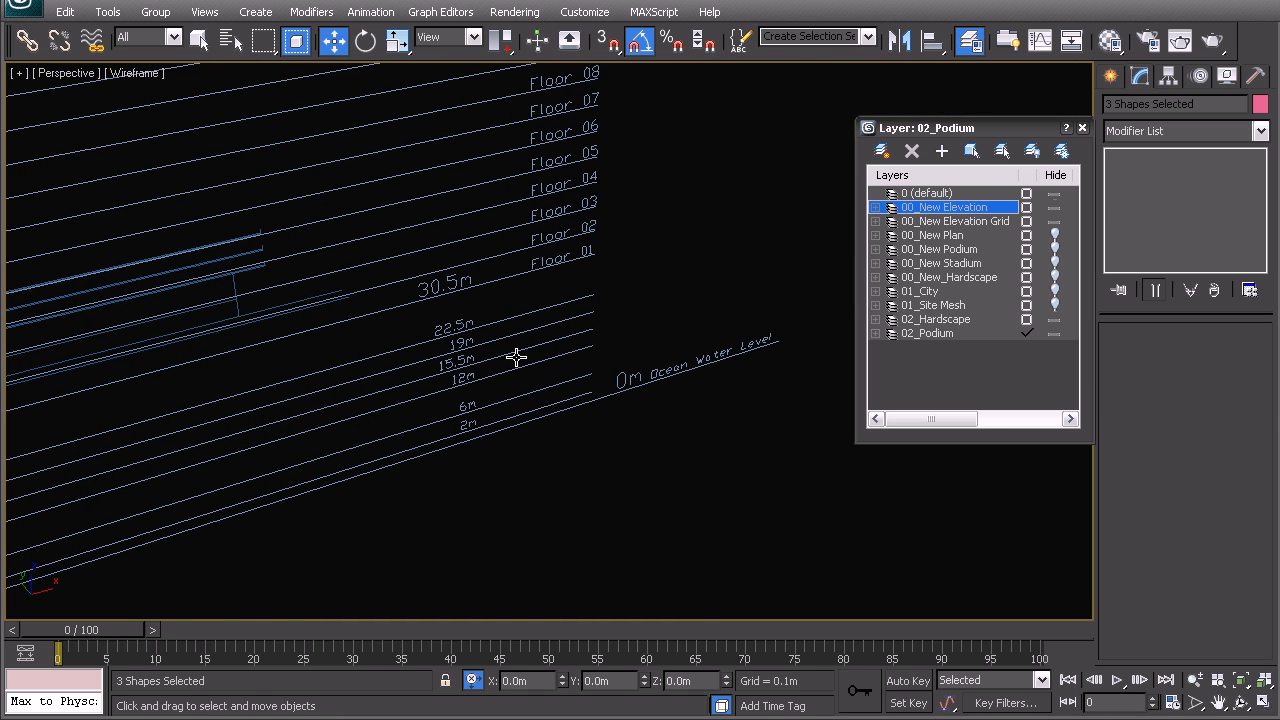
pyautogui.scroll(3, 500, 385)
pyautogui.moveTo(493, 392); pyautogui.dragTo(536, 330, button='middle')
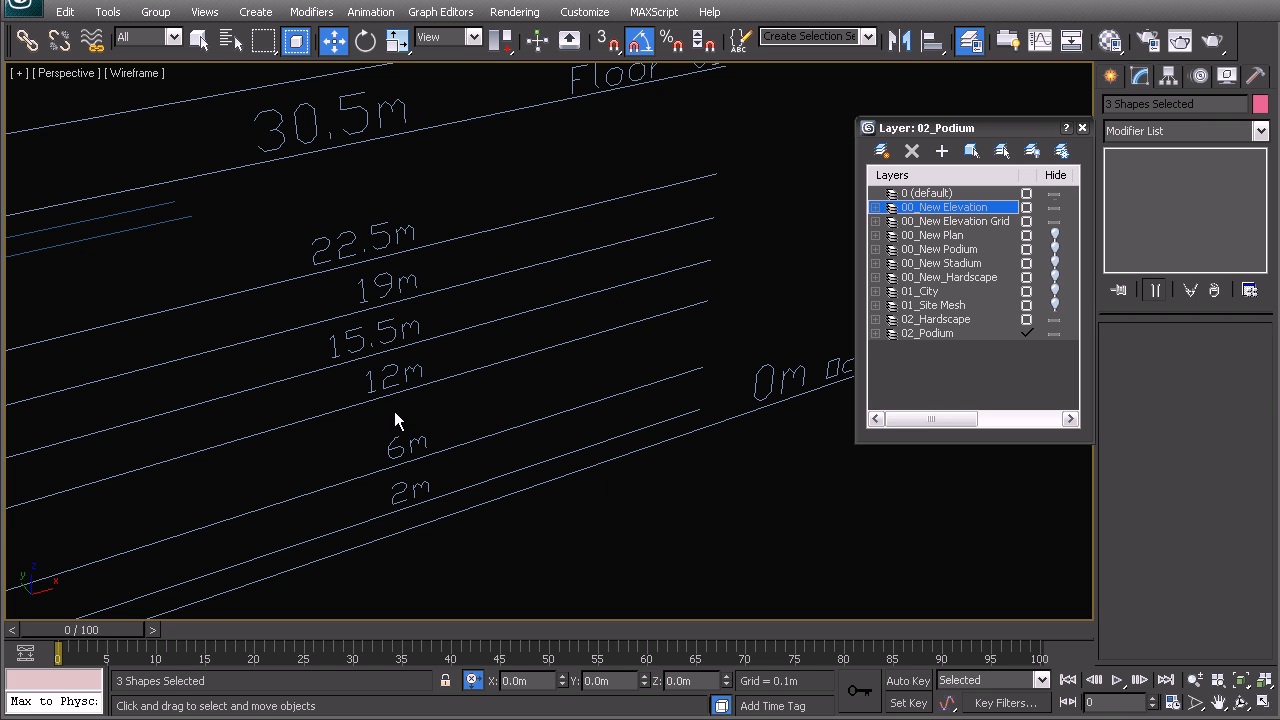
pyautogui.click(631, 512)
pyautogui.scroll(-10, 544, 338)
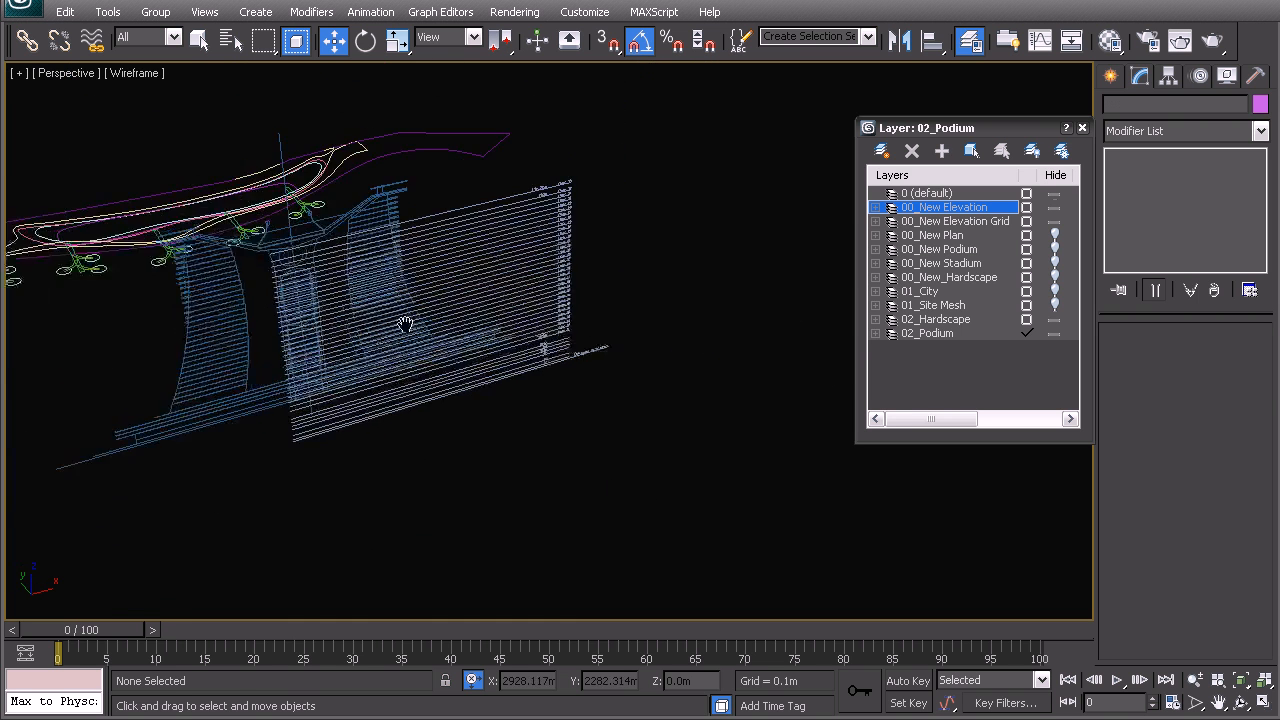
pyautogui.scroll(8, 356, 322)
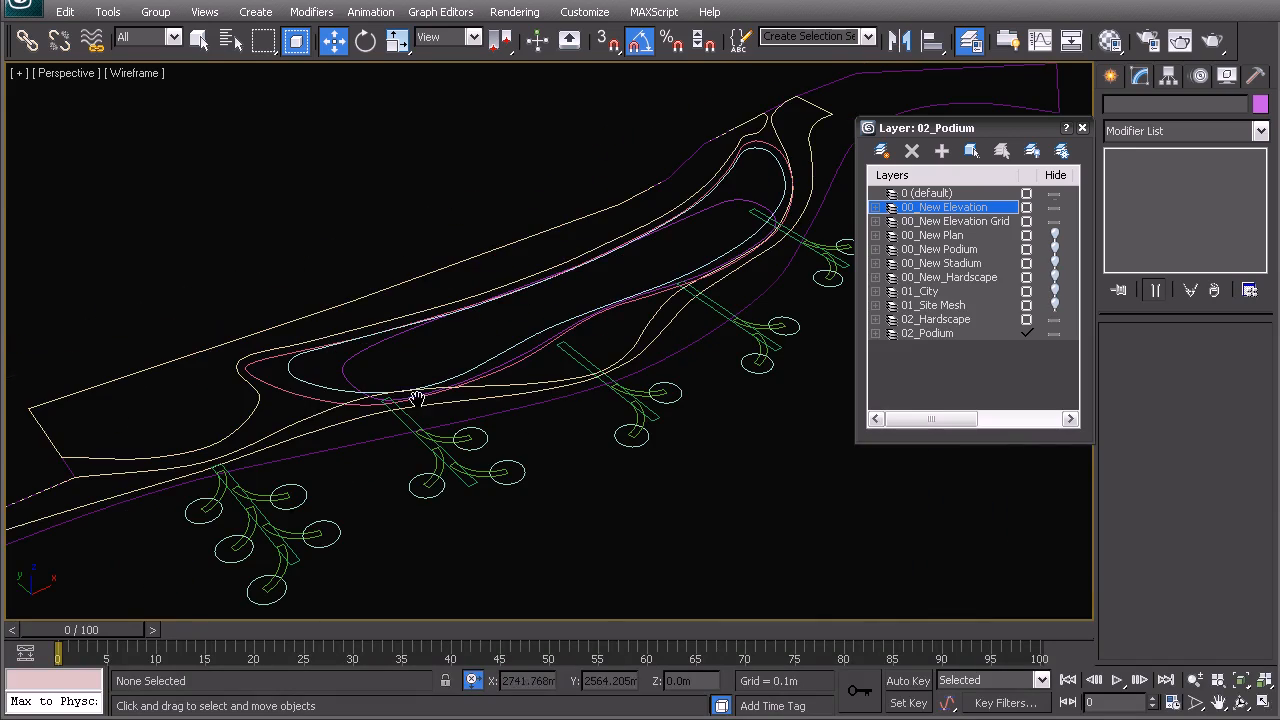
# - Select the pink outline spline and look over the upper floor labels
pyautogui.click(335, 404)
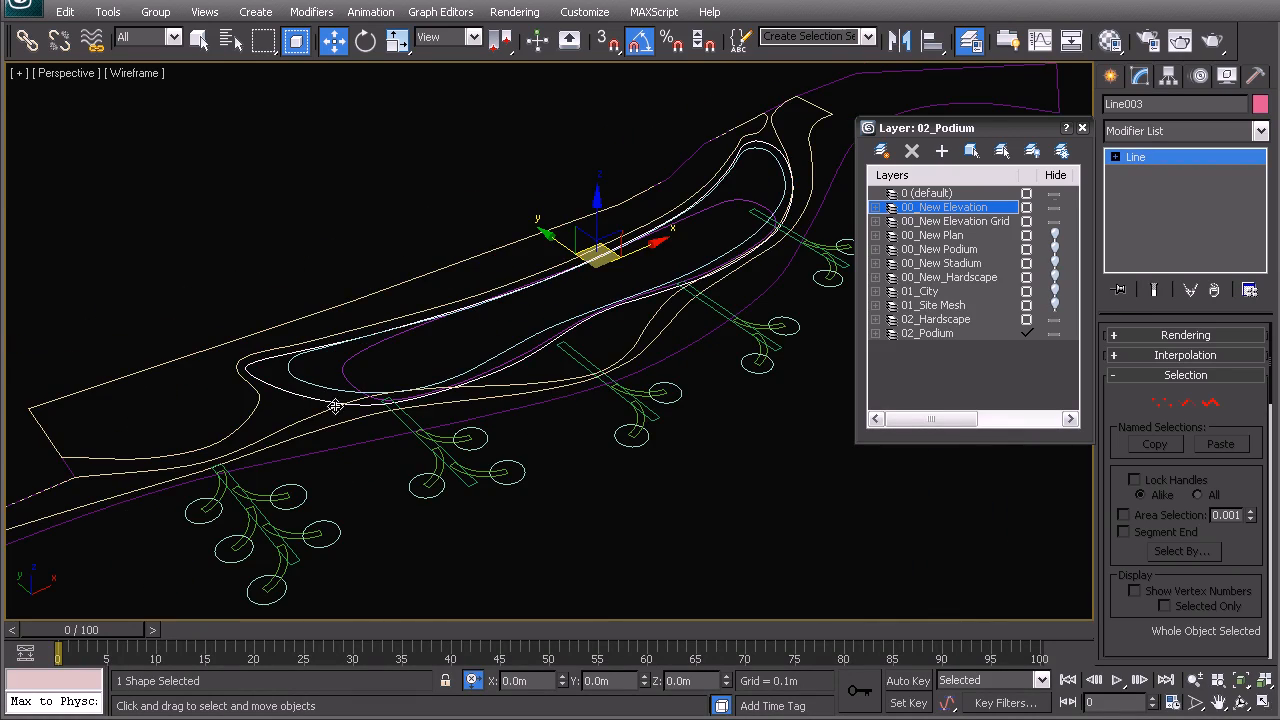
pyautogui.scroll(-5, 345, 380)
pyautogui.scroll(8, 480, 360)
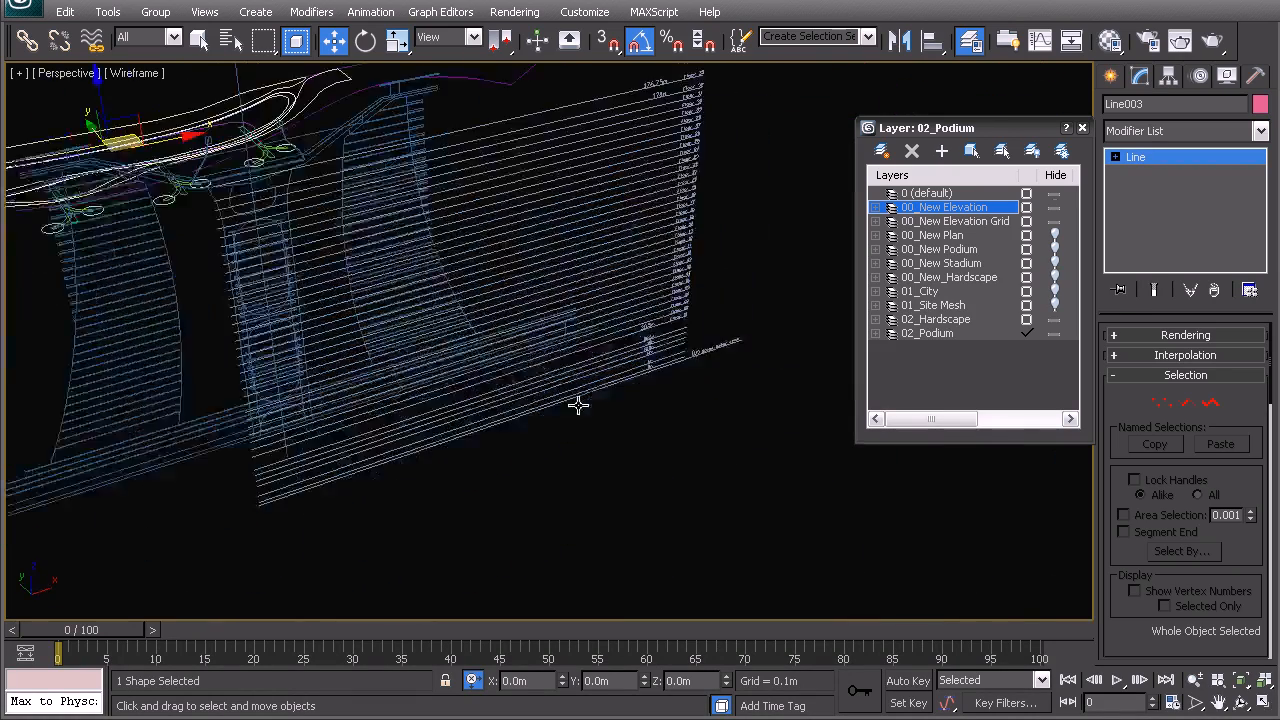
pyautogui.scroll(10, 578, 404)
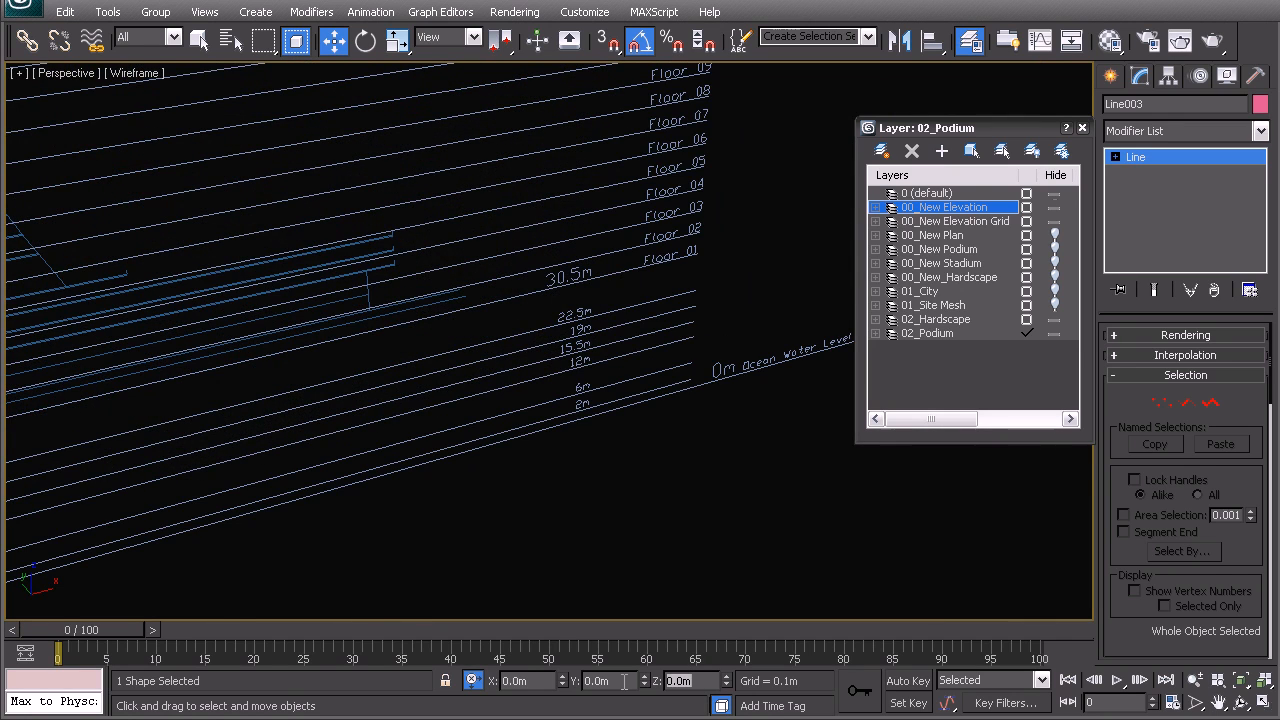
pyautogui.moveTo(267, 330); pyautogui.dragTo(512, 383, button='middle')
pyautogui.scroll(-6, 429, 326)
pyautogui.keyDown('alt'); pyautogui.moveTo(429, 326); pyautogui.dragTo(541, 371, button='middle'); pyautogui.keyUp('alt')
pyautogui.scroll(3, 432, 401)
# - Select a different outline spline and reveal the elevation grids
pyautogui.click(330, 373)
pyautogui.scroll(-5, 349, 377)
pyautogui.moveTo(349, 377); pyautogui.dragTo(509, 311, button='middle')
pyautogui.scroll(3, 509, 311)
pyautogui.moveTo(430, 368); pyautogui.dragTo(466, 360, button='middle')
pyautogui.scroll(5, 450, 368)
# - Lift the selected outline 15.5 m in Z to match the elevation's 15.5m level
pyautogui.moveTo(200, 372); pyautogui.dragTo(386, 382, button='middle')
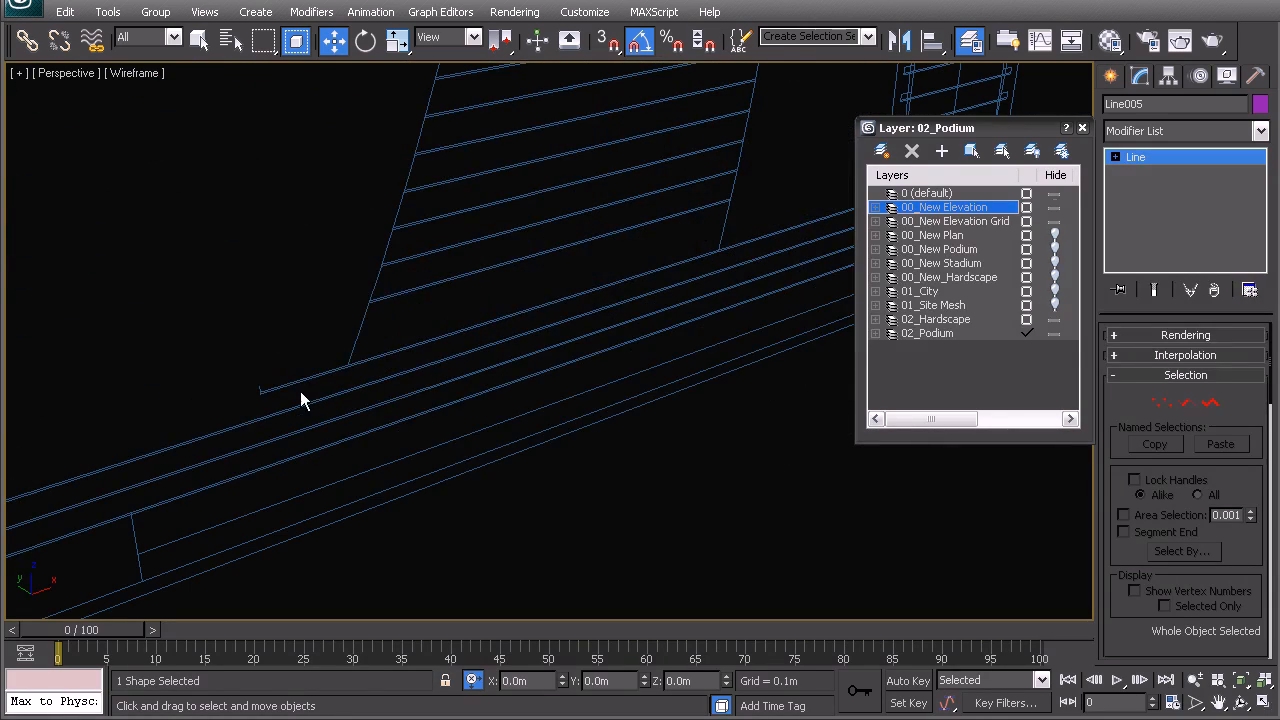
pyautogui.scroll(-10, 606, 323)
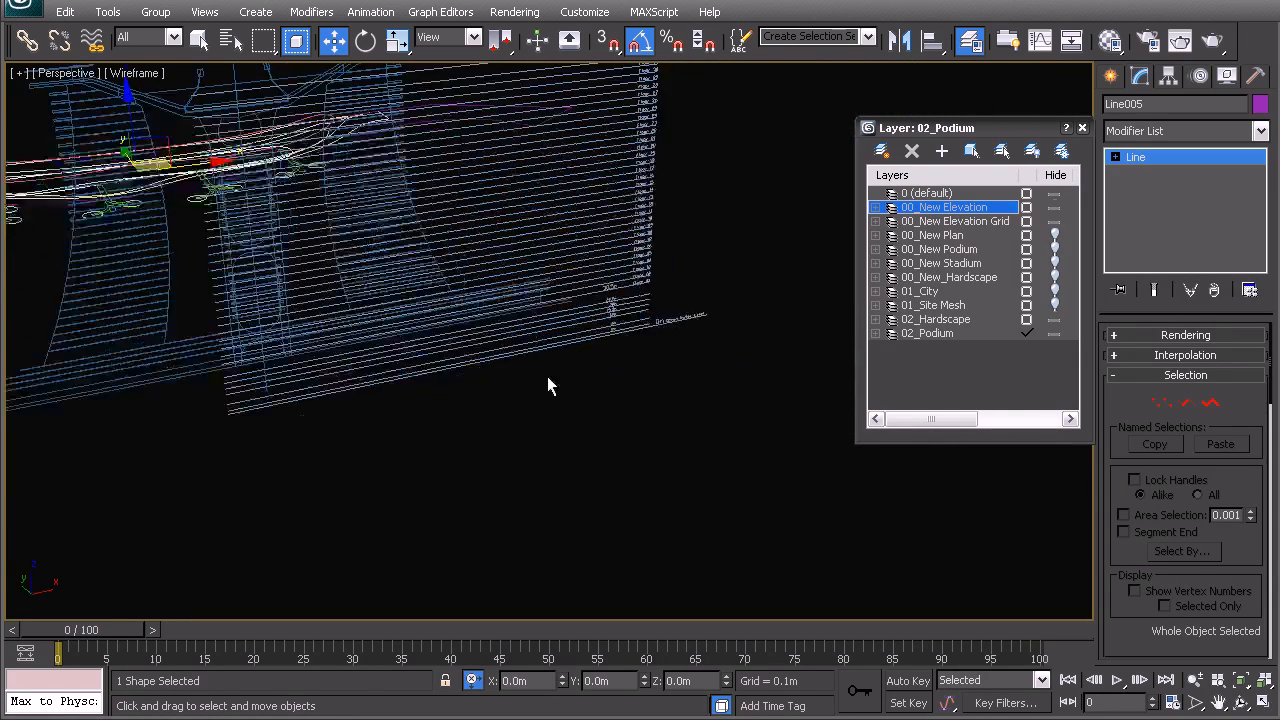
pyautogui.scroll(4, 511, 263)
pyautogui.scroll(4, 551, 331)
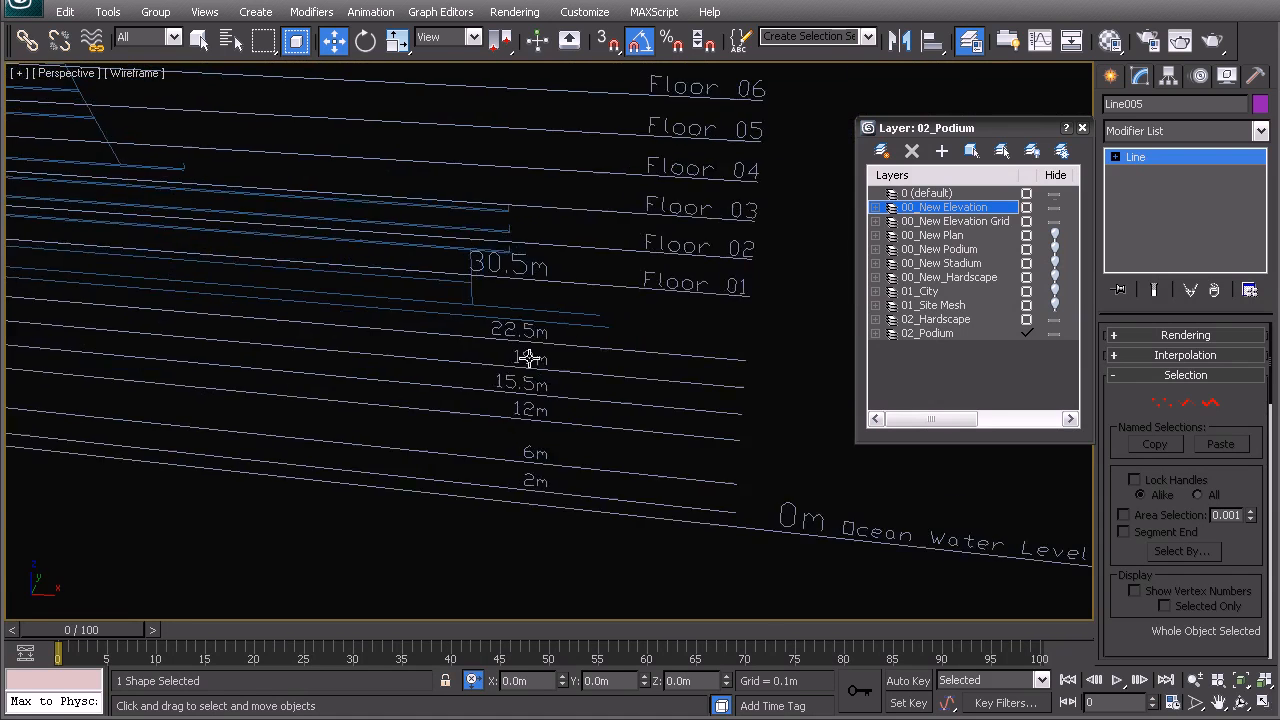
pyautogui.moveTo(529, 357); pyautogui.dragTo(714, 368, button='middle')
pyautogui.scroll(-6, 606, 371)
pyautogui.moveTo(606, 371); pyautogui.dragTo(542, 398, button='middle')
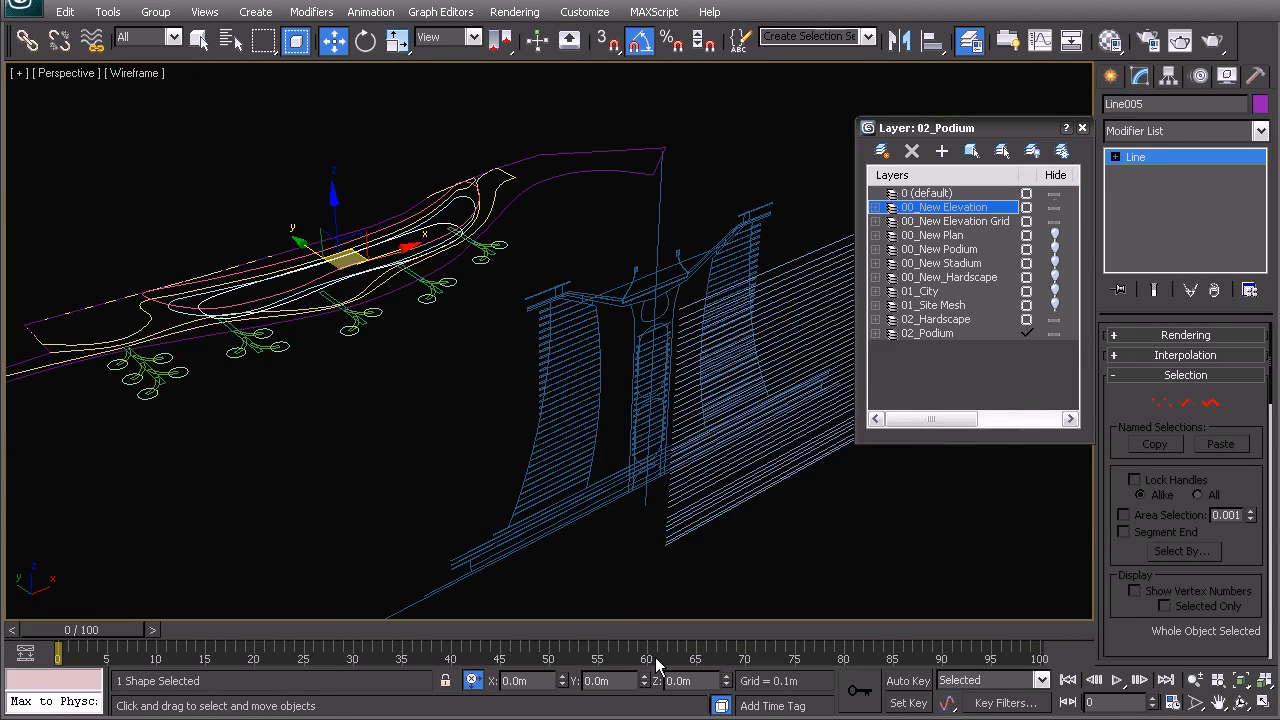
pyautogui.moveTo(697, 678); pyautogui.dragTo(631, 673)
pyautogui.write('15.5')
pyautogui.press('Return')
# - Select the yellow spline and raise it 1 m in Z
pyautogui.click(233, 415)
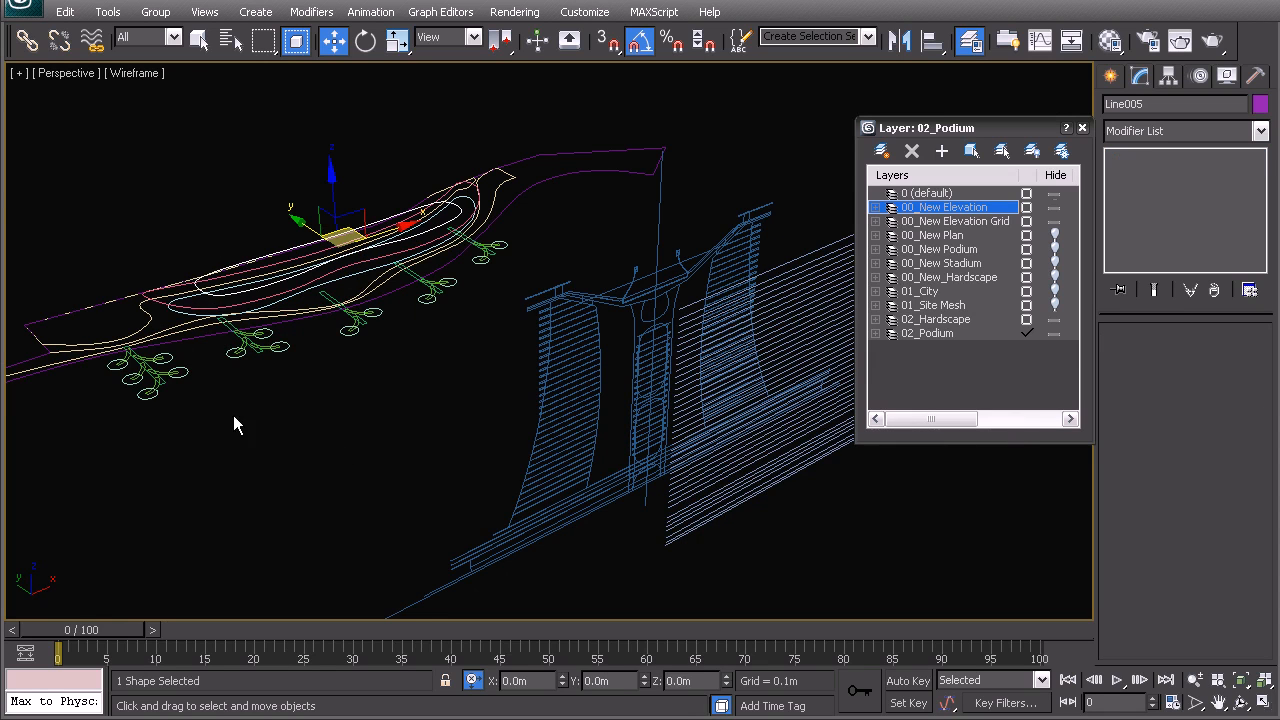
pyautogui.click(168, 316)
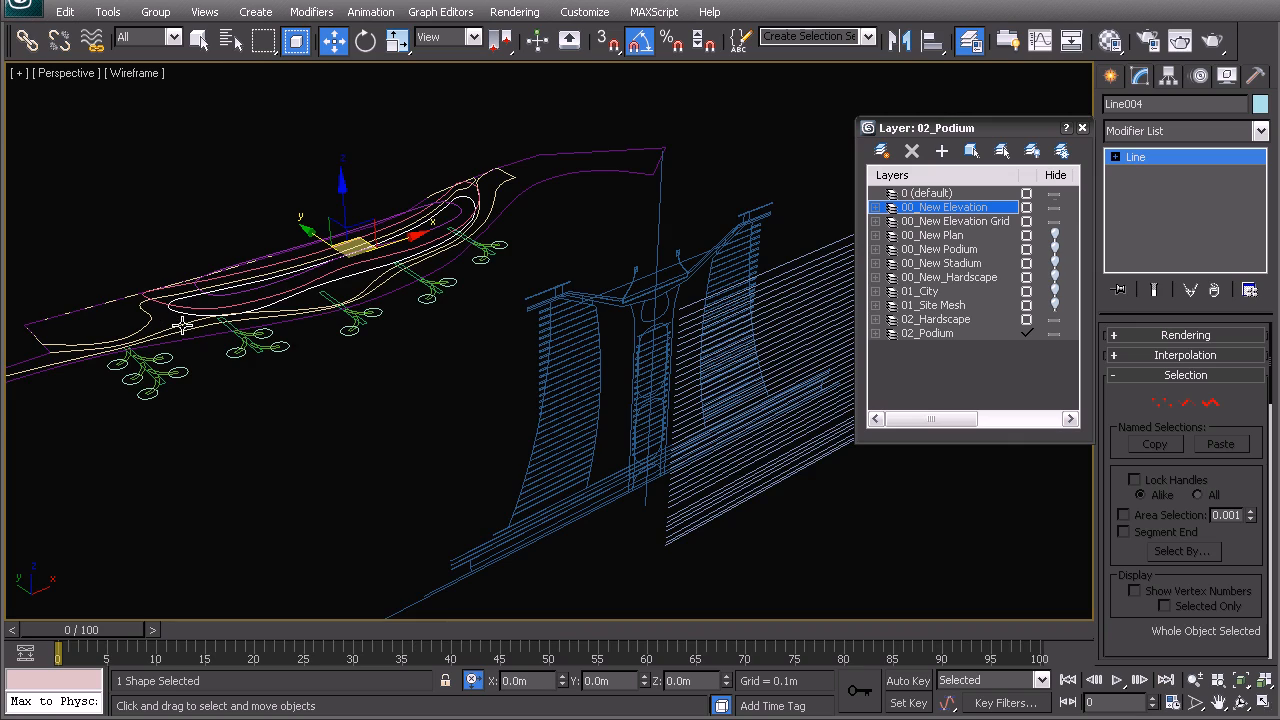
pyautogui.scroll(5, 443, 413)
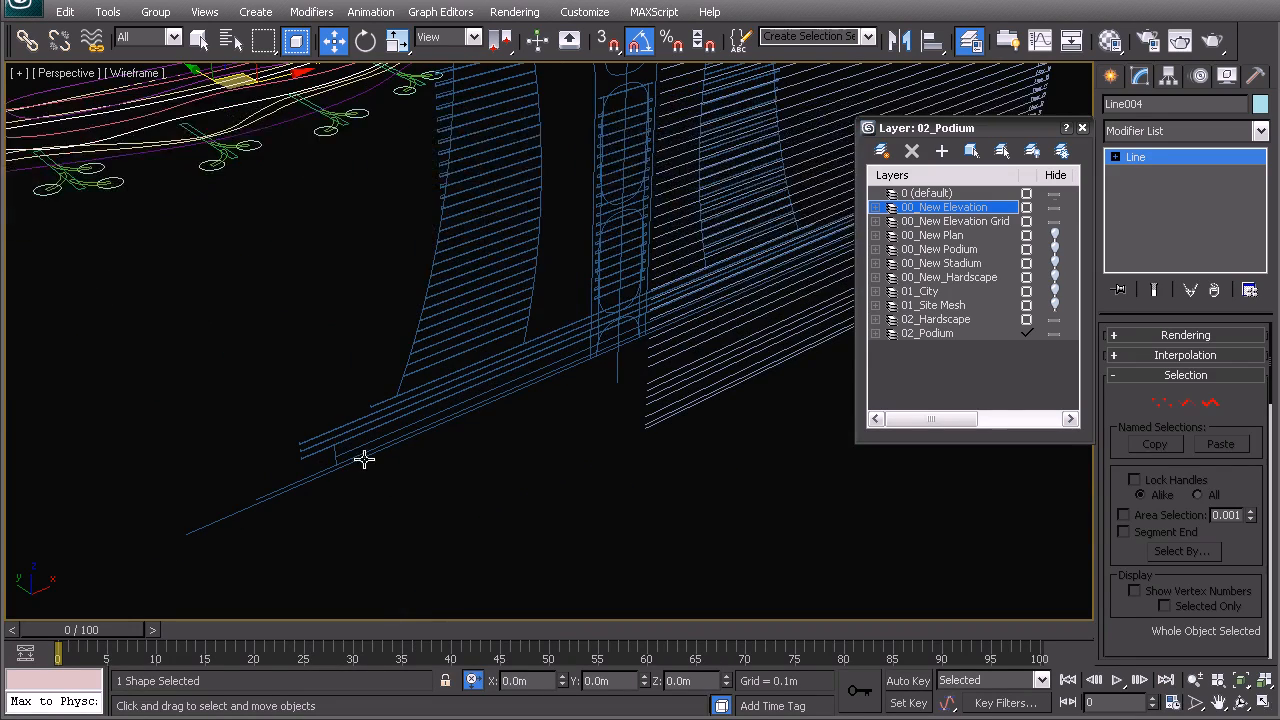
pyautogui.keyDown('alt'); pyautogui.moveTo(590, 428); pyautogui.dragTo(712, 440, button='middle'); pyautogui.keyUp('alt')
pyautogui.moveTo(110, 303); pyautogui.dragTo(324, 324, button='middle')
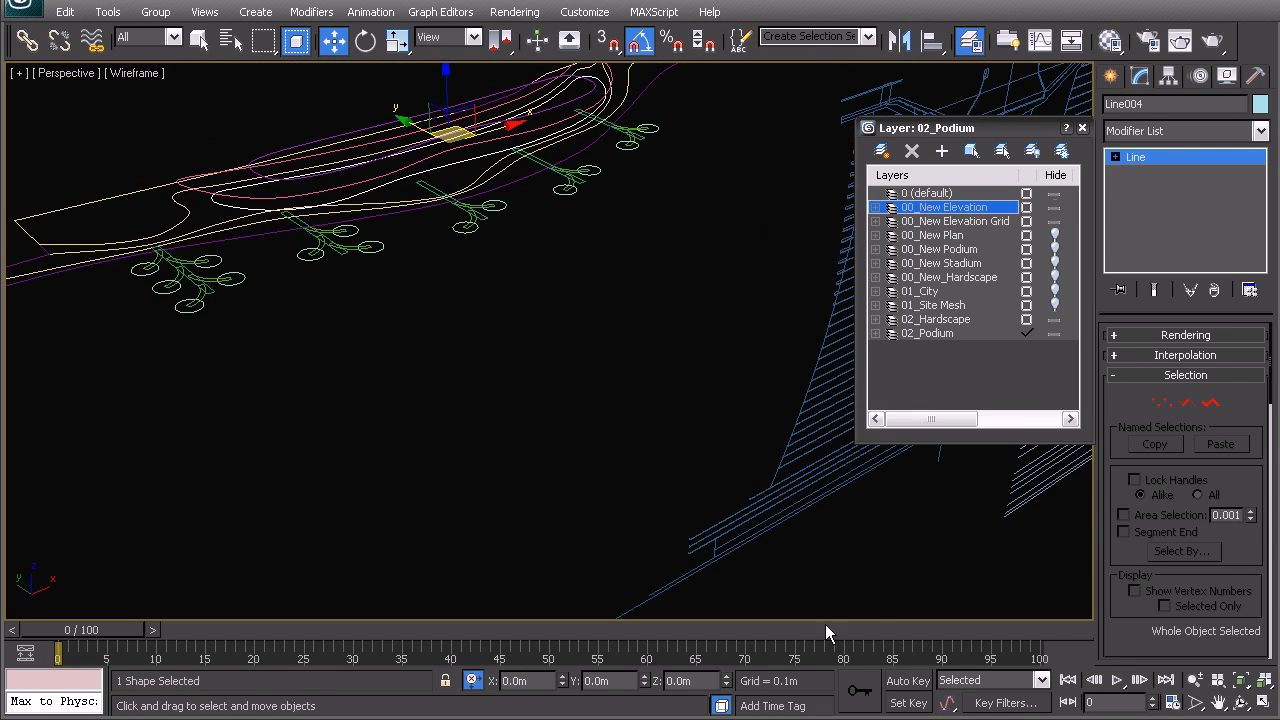
pyautogui.moveTo(694, 679); pyautogui.dragTo(640, 675)
pyautogui.write('1')
pyautogui.press('Return')
# - Deselect the yellow spline and orbit to review the site from another angle
pyautogui.moveTo(315, 313); pyautogui.dragTo(479, 343, button='middle')
pyautogui.keyDown('alt'); pyautogui.moveTo(531, 405); pyautogui.dragTo(634, 484, button='middle'); pyautogui.keyUp('alt')
pyautogui.click(634, 484)
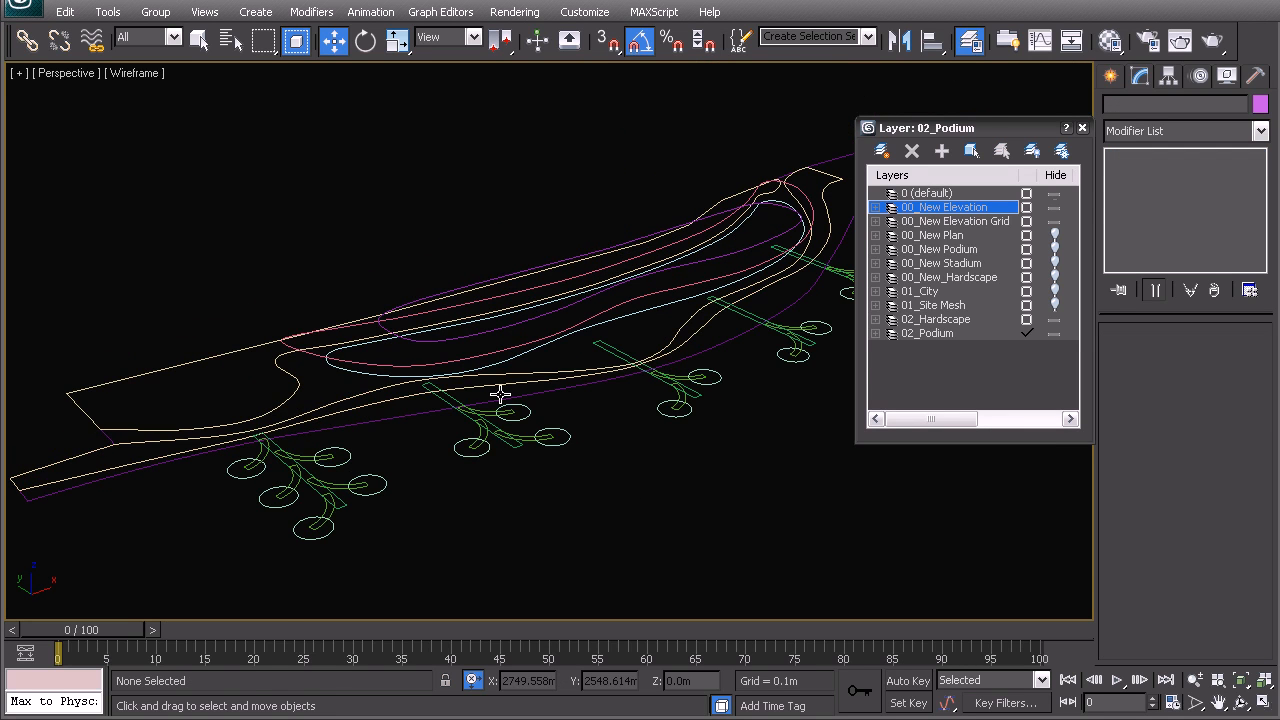
pyautogui.scroll(3, 382, 372)
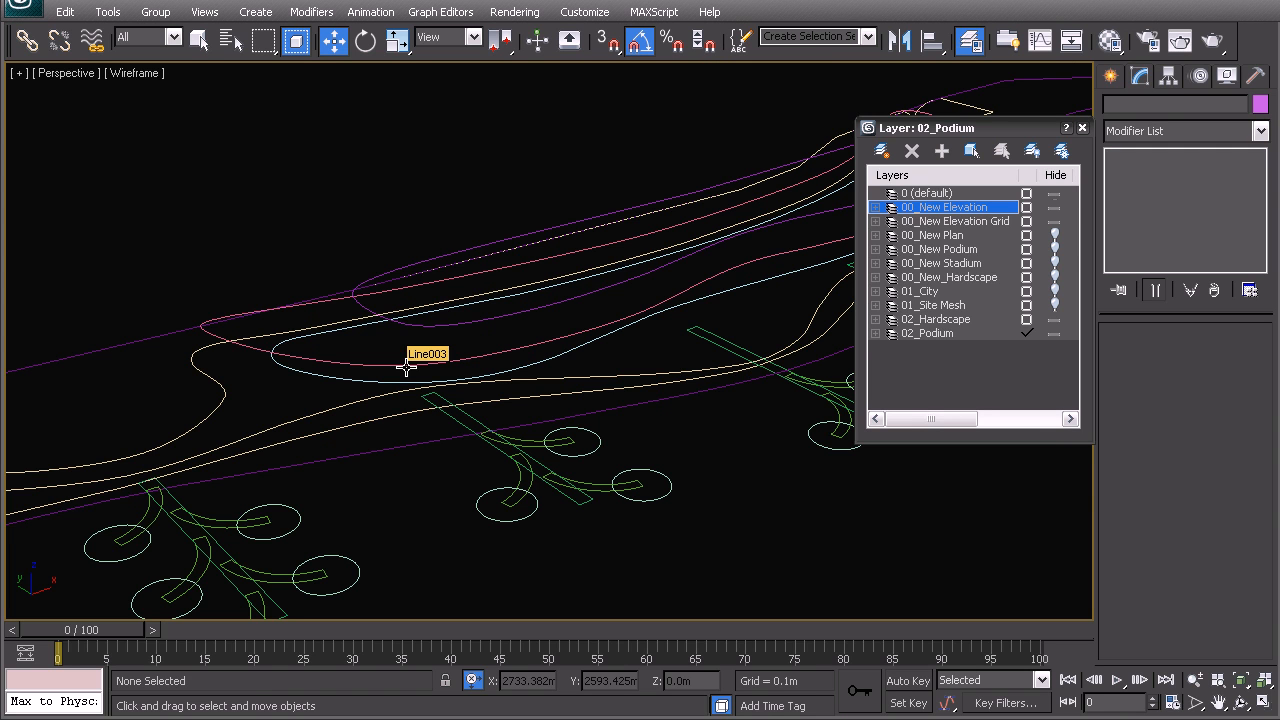
pyautogui.keyDown('alt'); pyautogui.moveTo(429, 357); pyautogui.dragTo(468, 382, button='middle'); pyautogui.keyUp('alt')
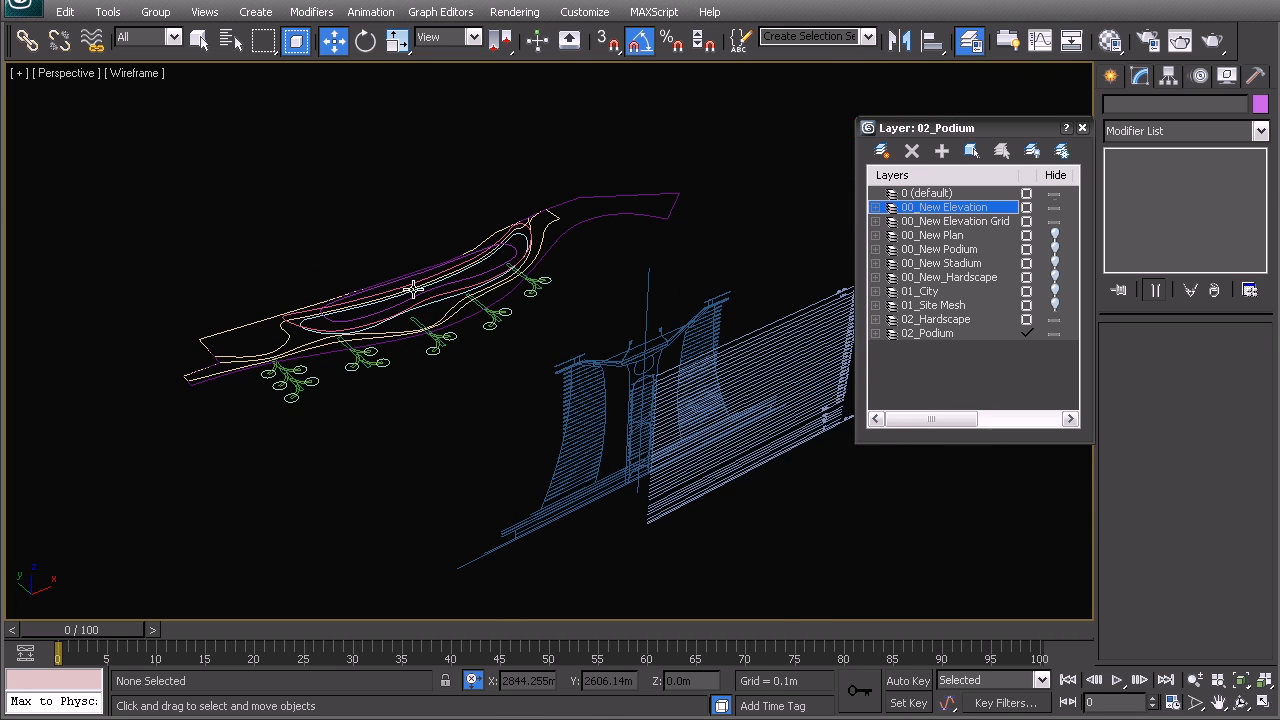
# - Hide the 00_New Elevation Grid and 00_New Elevation layers, then orbit to a slanted site view
pyautogui.click(1055, 221)
pyautogui.click(1055, 207)
pyautogui.moveTo(343, 334); pyautogui.dragTo(381, 316, button='middle')
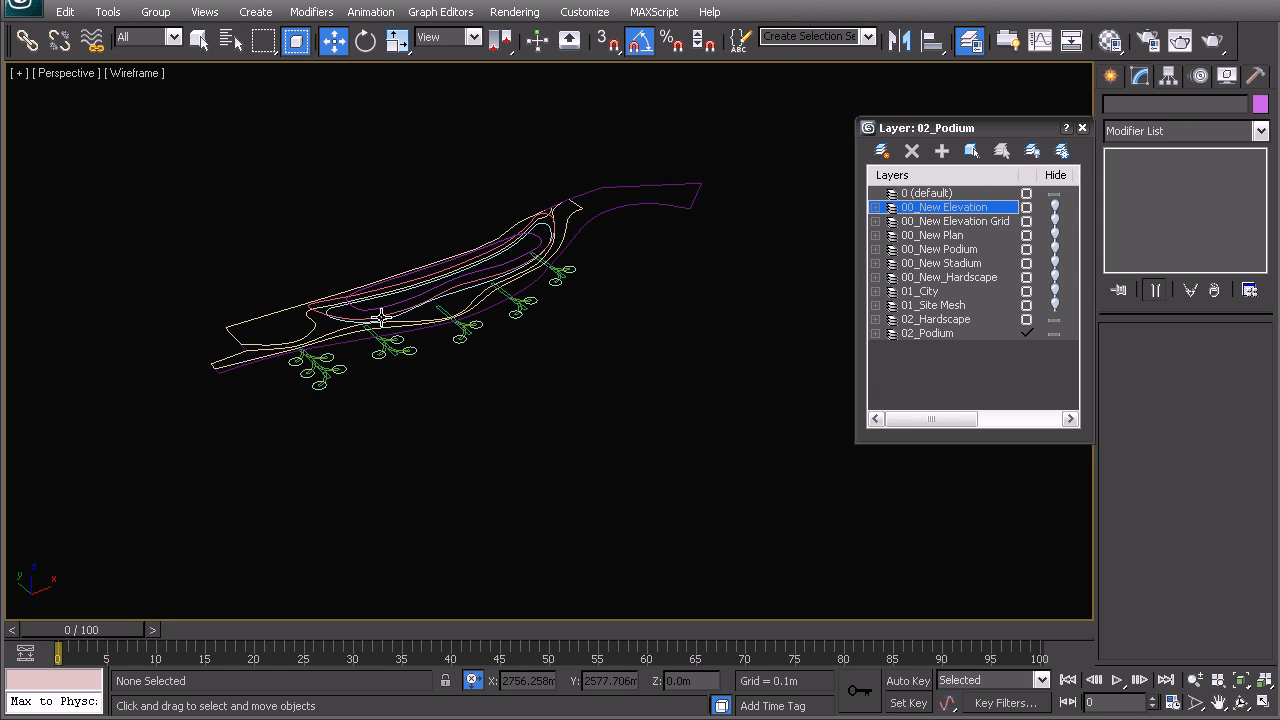
pyautogui.moveTo(502, 413); pyautogui.dragTo(503, 442, button='middle')
pyautogui.scroll(4, 477, 396)
pyautogui.keyDown('alt'); pyautogui.moveTo(476, 395); pyautogui.dragTo(536, 373, button='middle'); pyautogui.keyUp('alt')
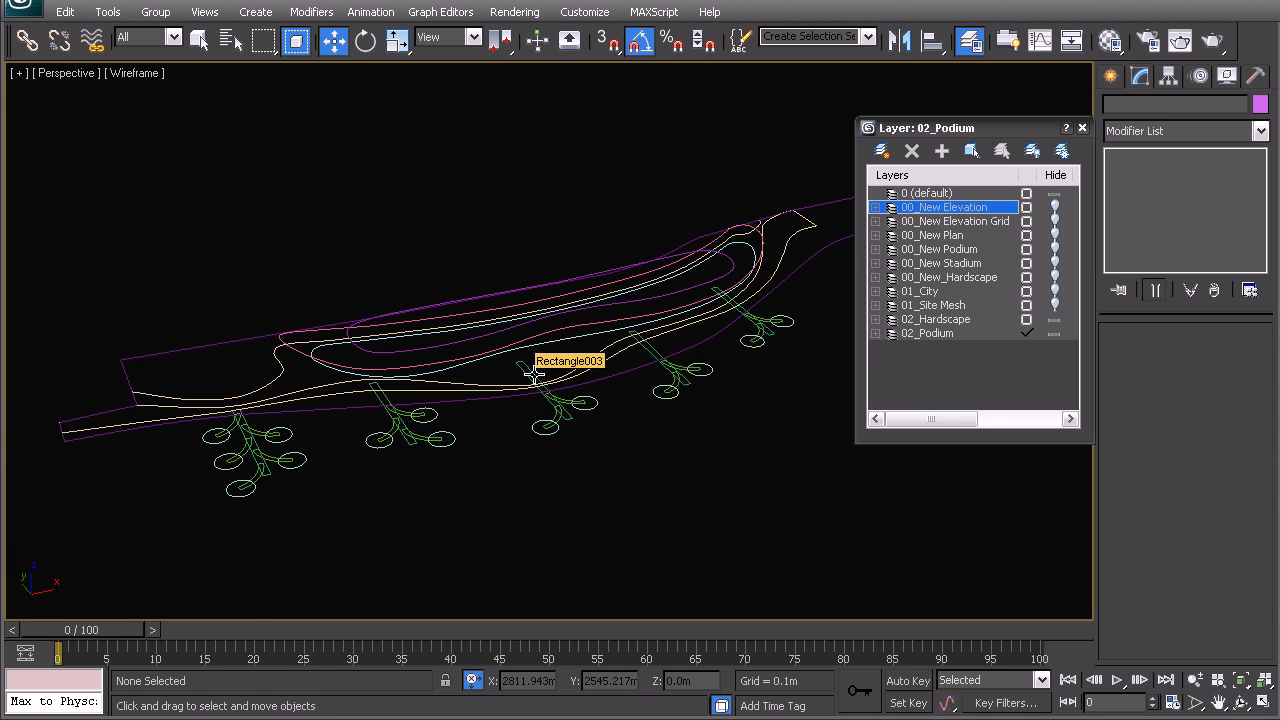